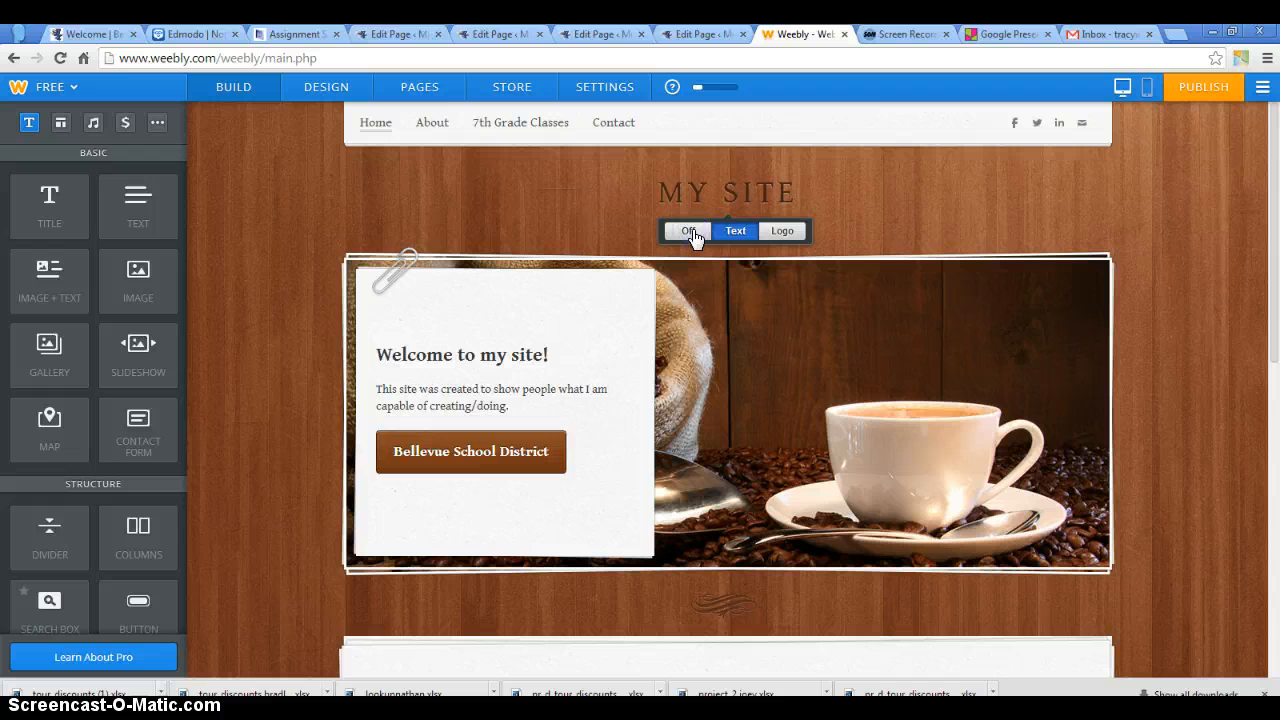
# Switch the site title off and back to text
pyautogui.click(690, 232)
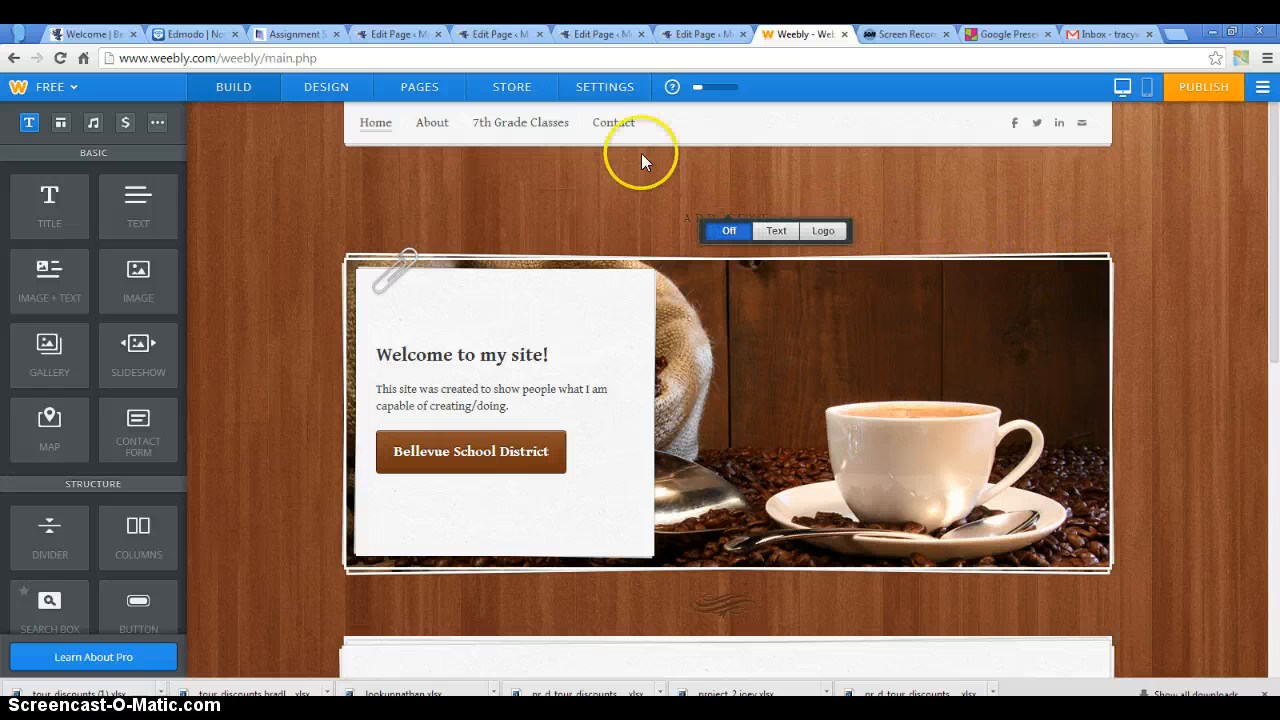
pyautogui.moveTo(772, 237)
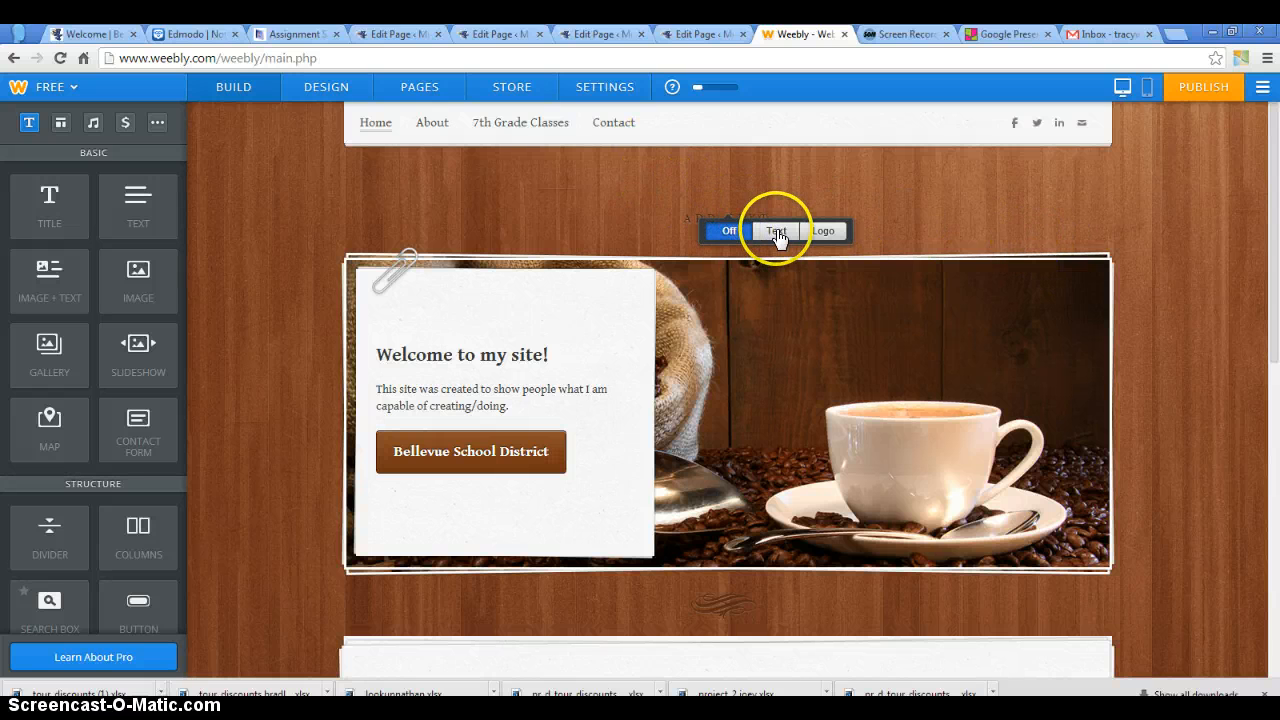
pyautogui.click(787, 234)
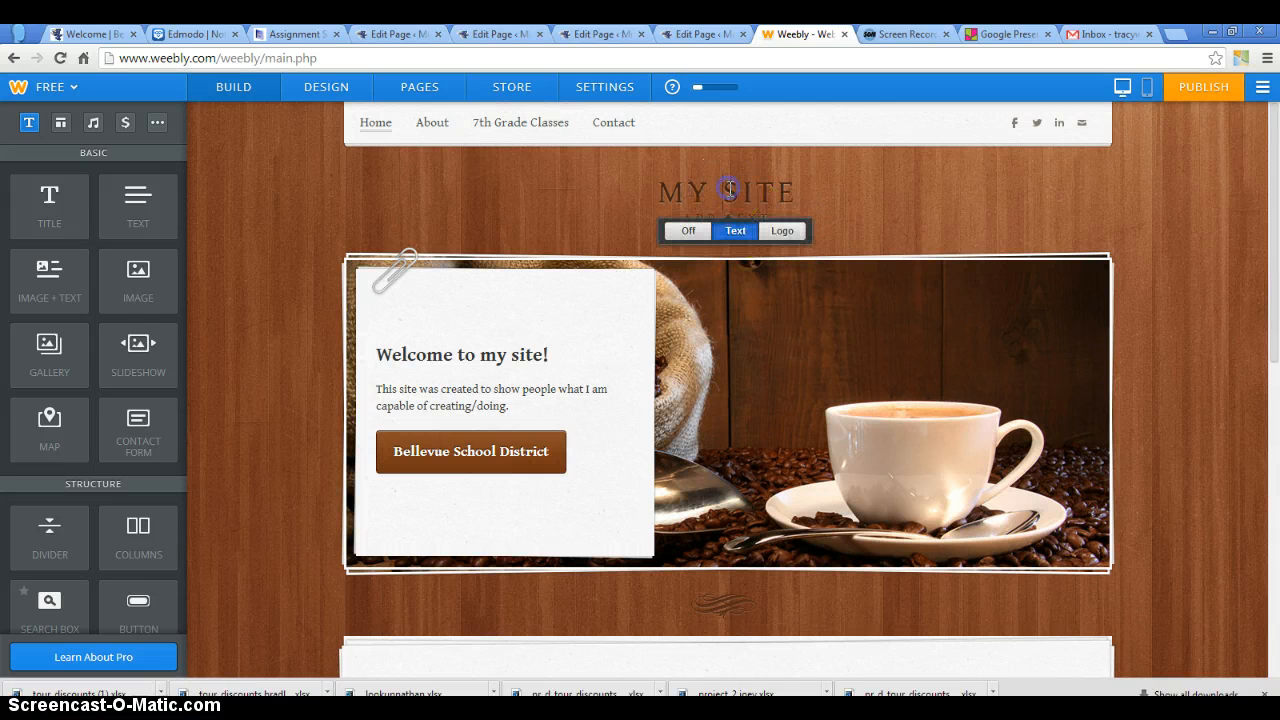
pyautogui.click(726, 193)
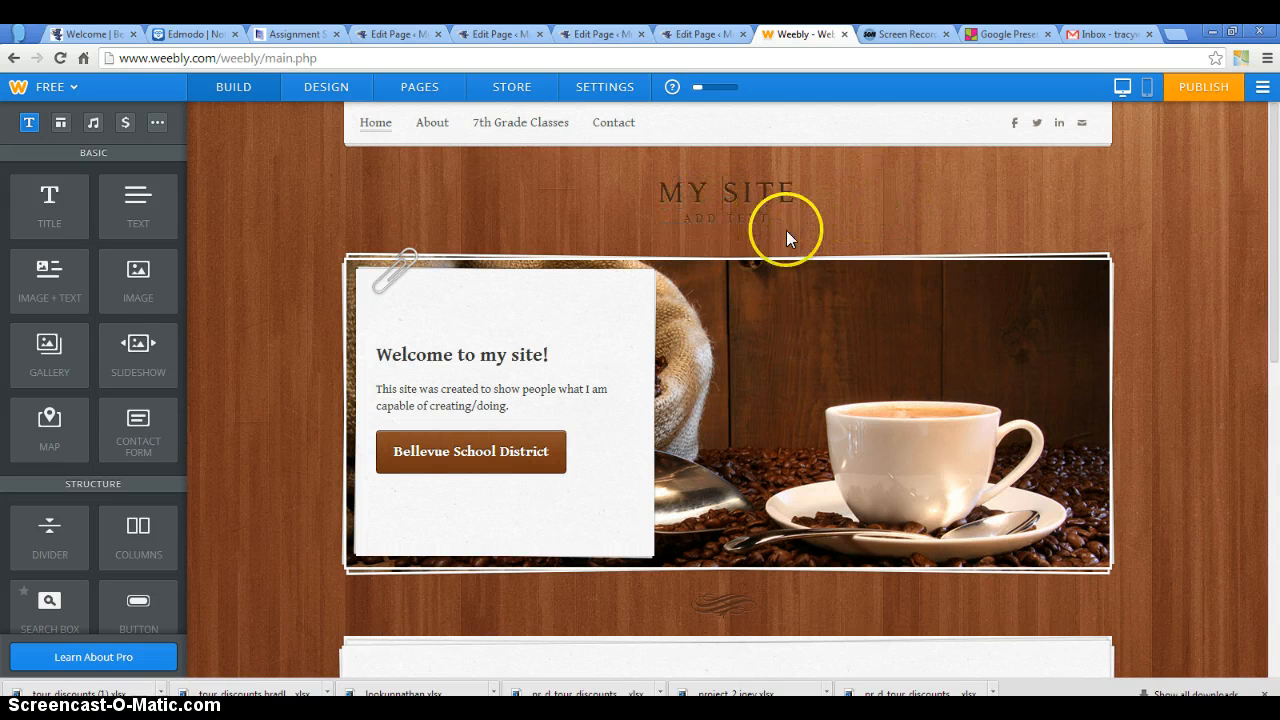
# Switch the site title to a logo and browse the computer's Google Drive for an image in the main Pictures folder
pyautogui.click(784, 232)
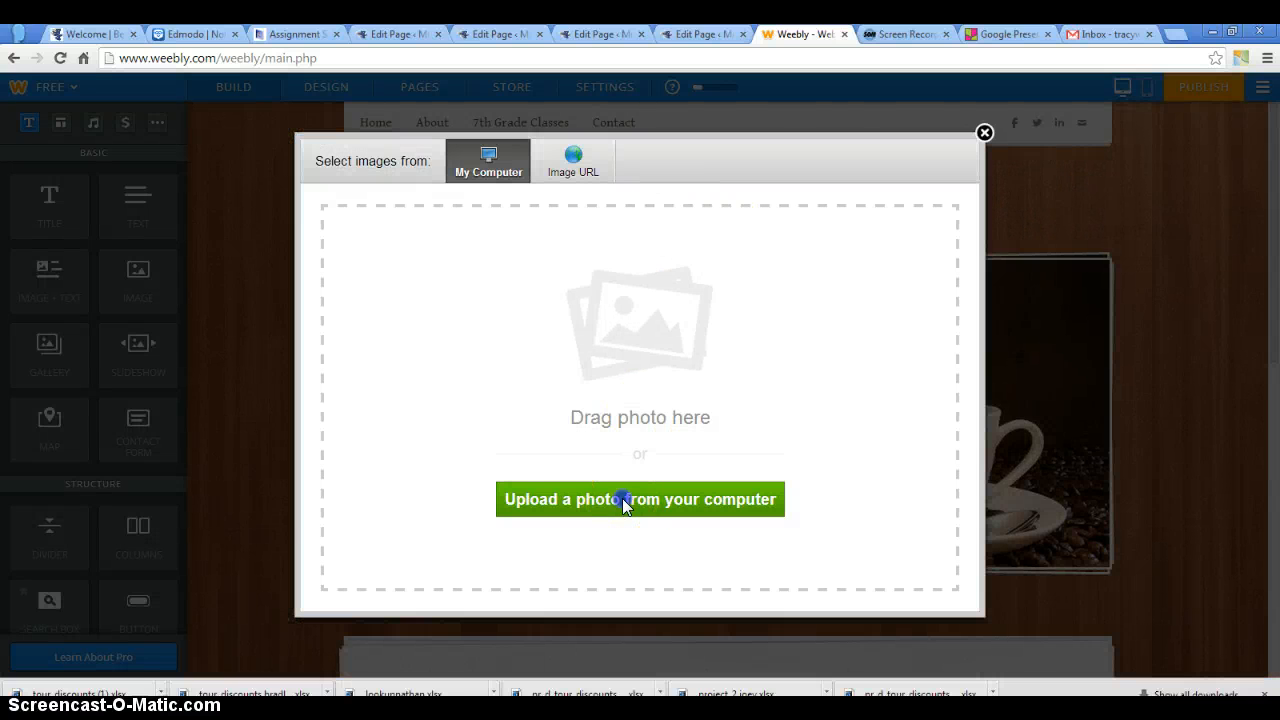
pyautogui.click(622, 498)
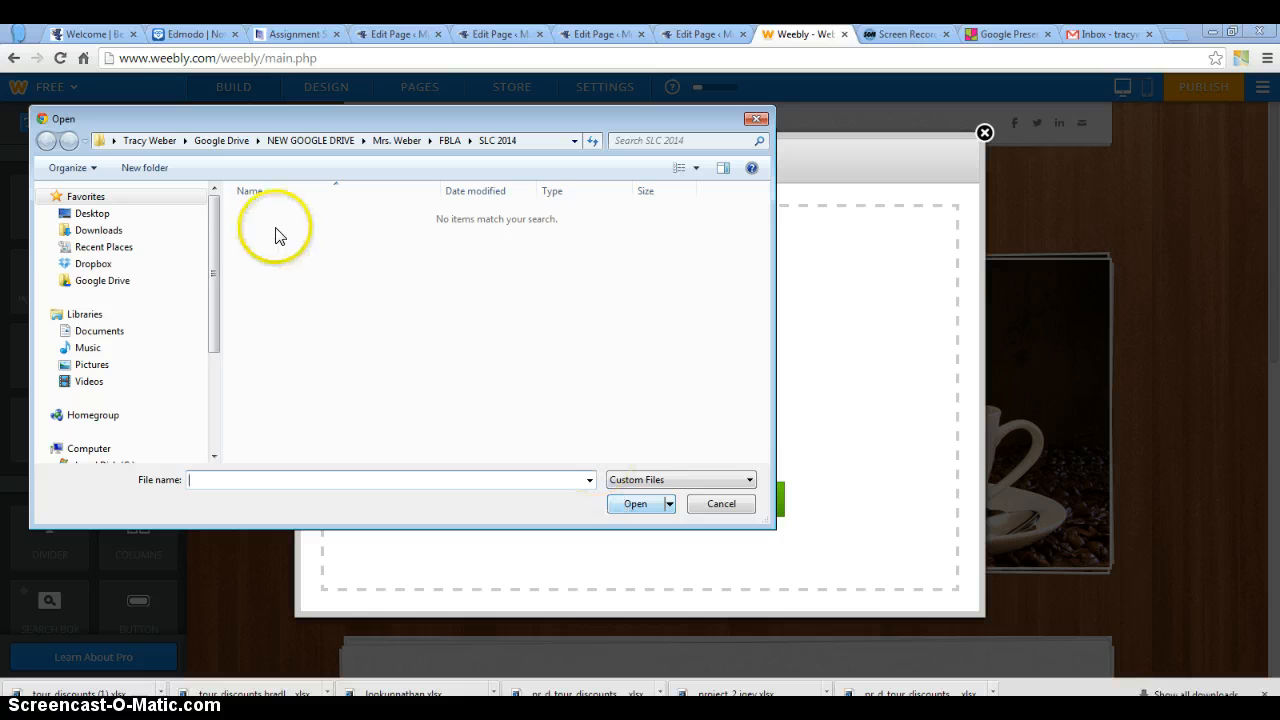
pyautogui.click(110, 280)
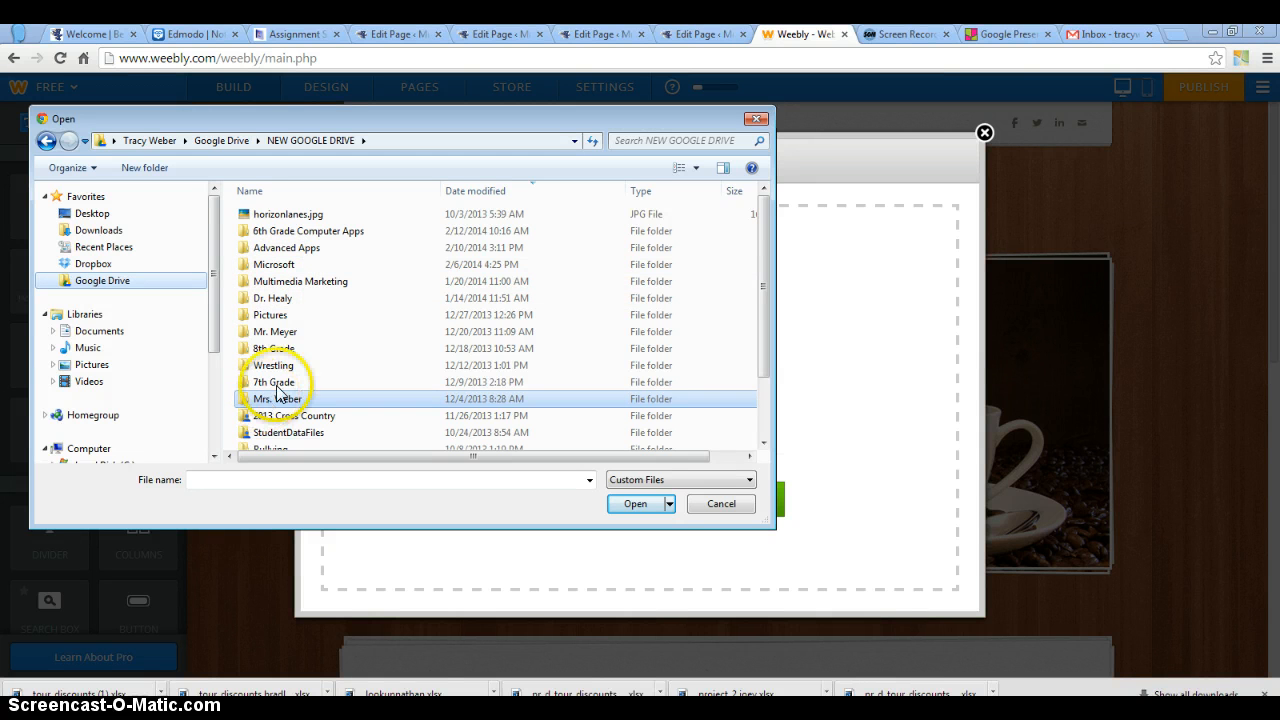
pyautogui.click(258, 318)
pyautogui.doubleClick(257, 320)
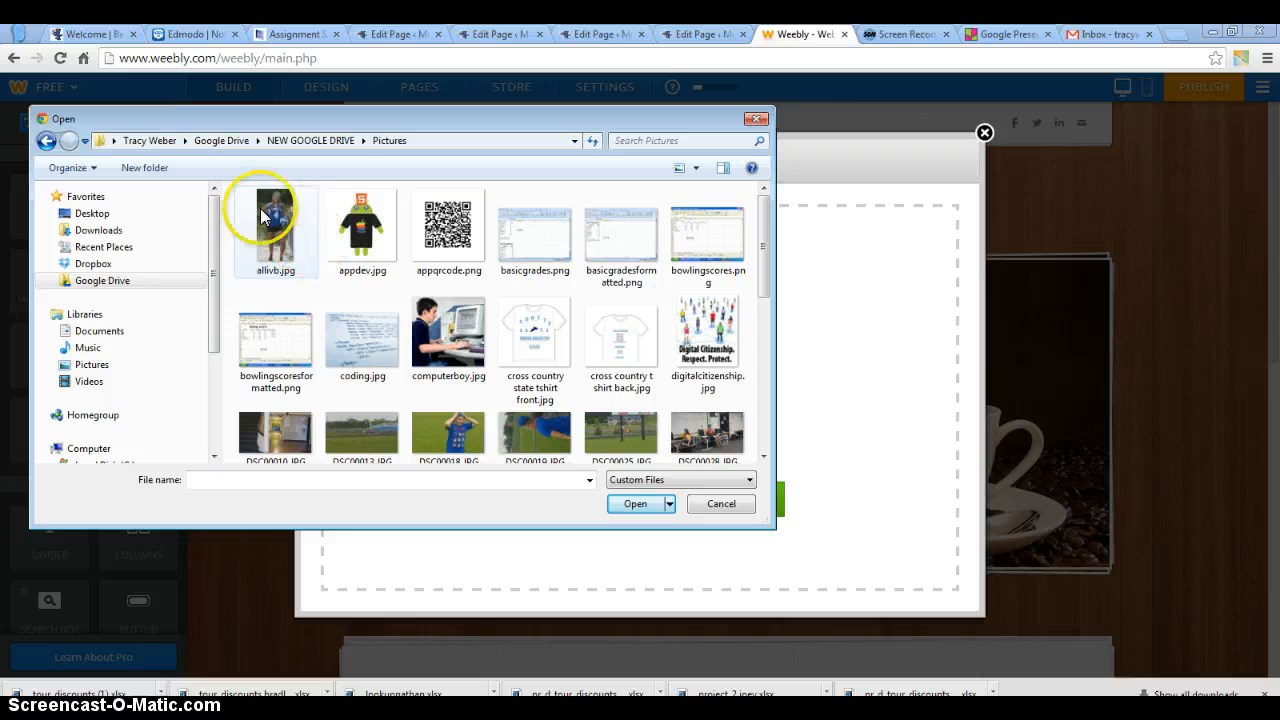
# Browse to the Pictures folder inside the teacher's Google Drive Backup folder instead
pyautogui.click(305, 144)
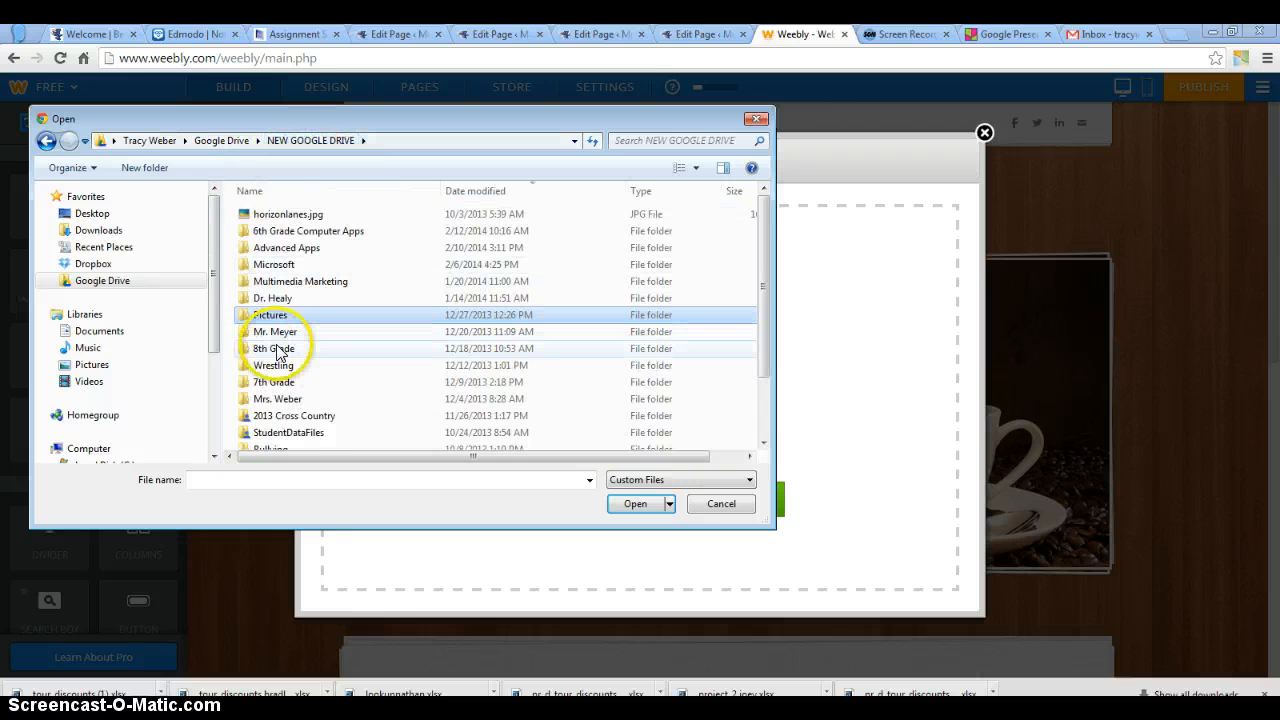
pyautogui.click(308, 418)
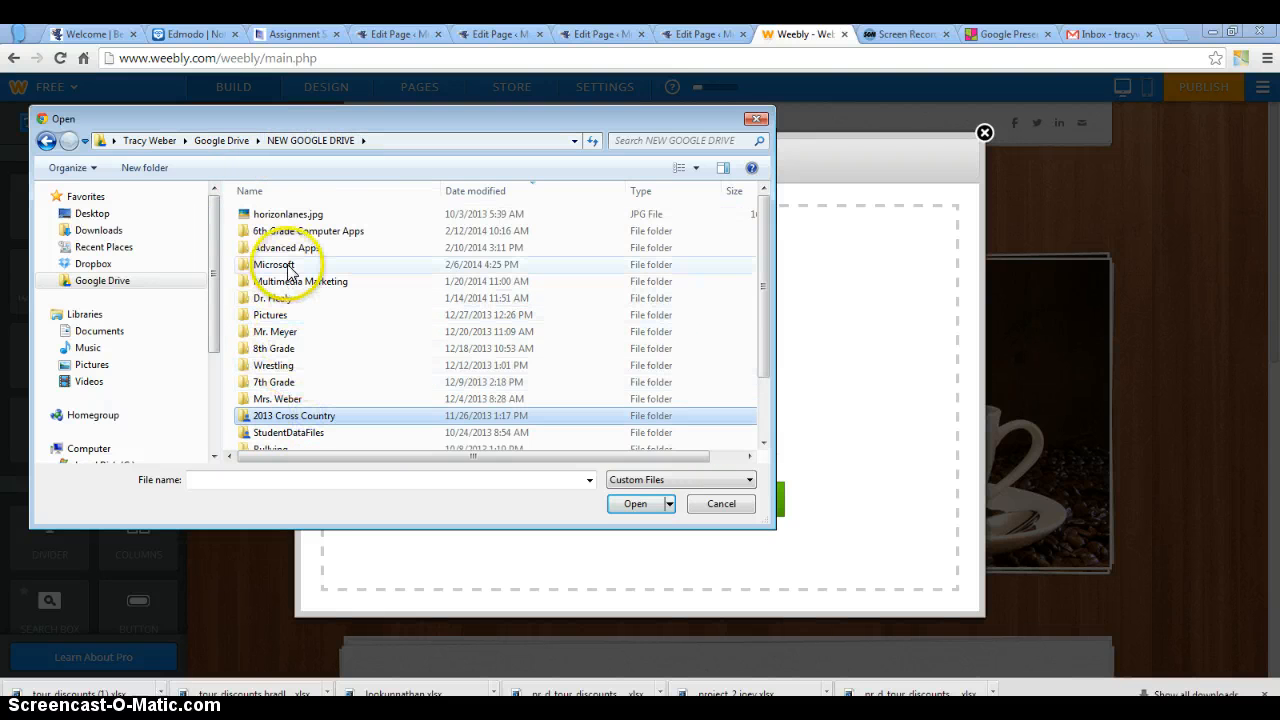
pyautogui.scroll(-1, 407, 338)
pyautogui.doubleClick(406, 331)
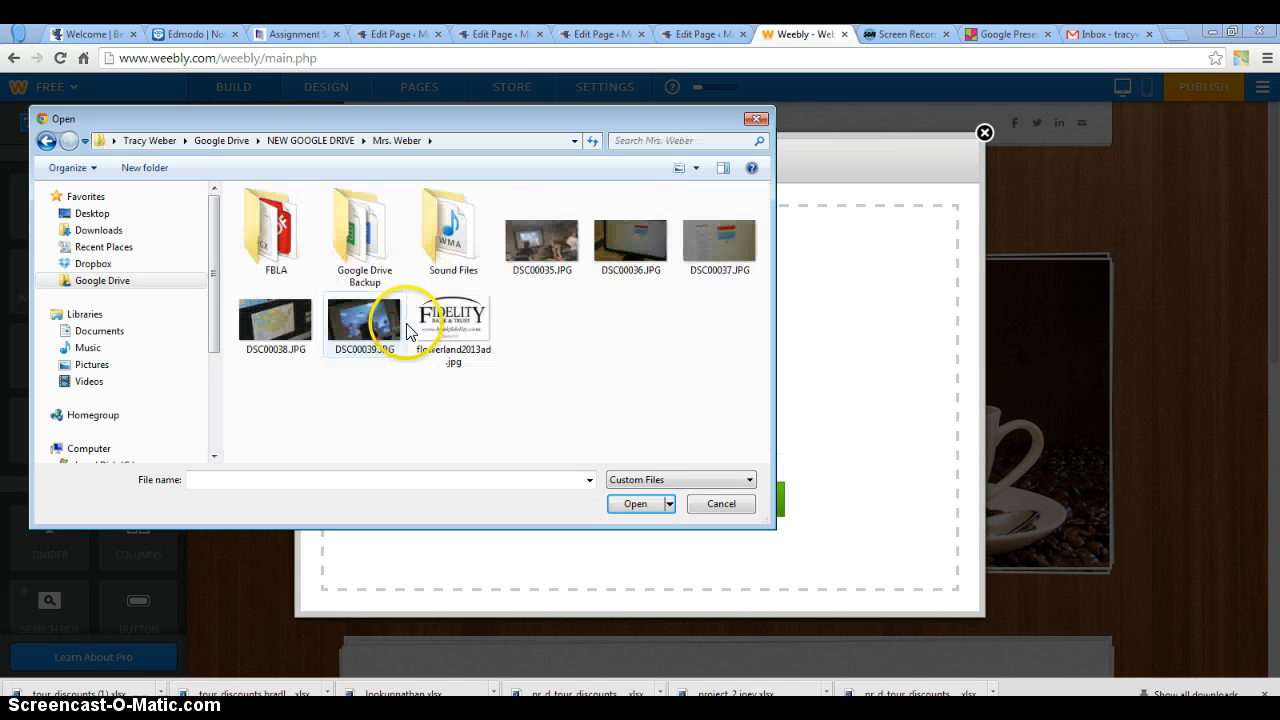
pyautogui.doubleClick(363, 255)
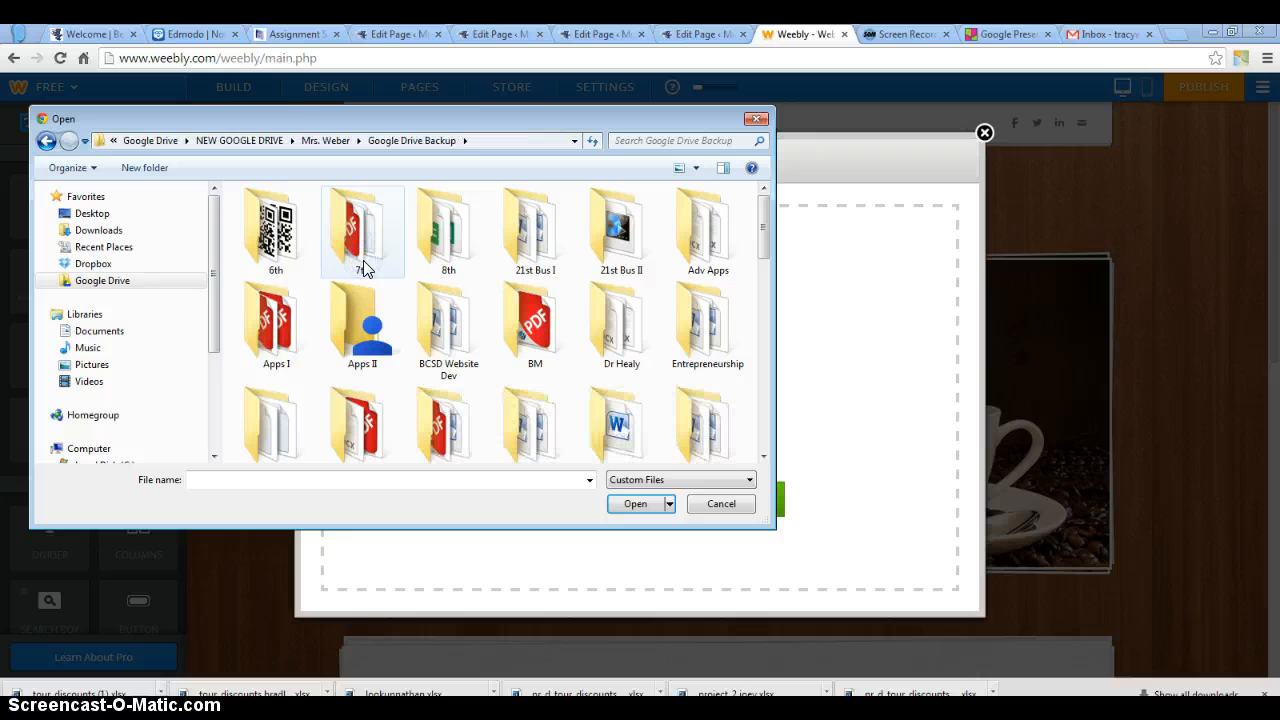
pyautogui.scroll(-3, 503, 357)
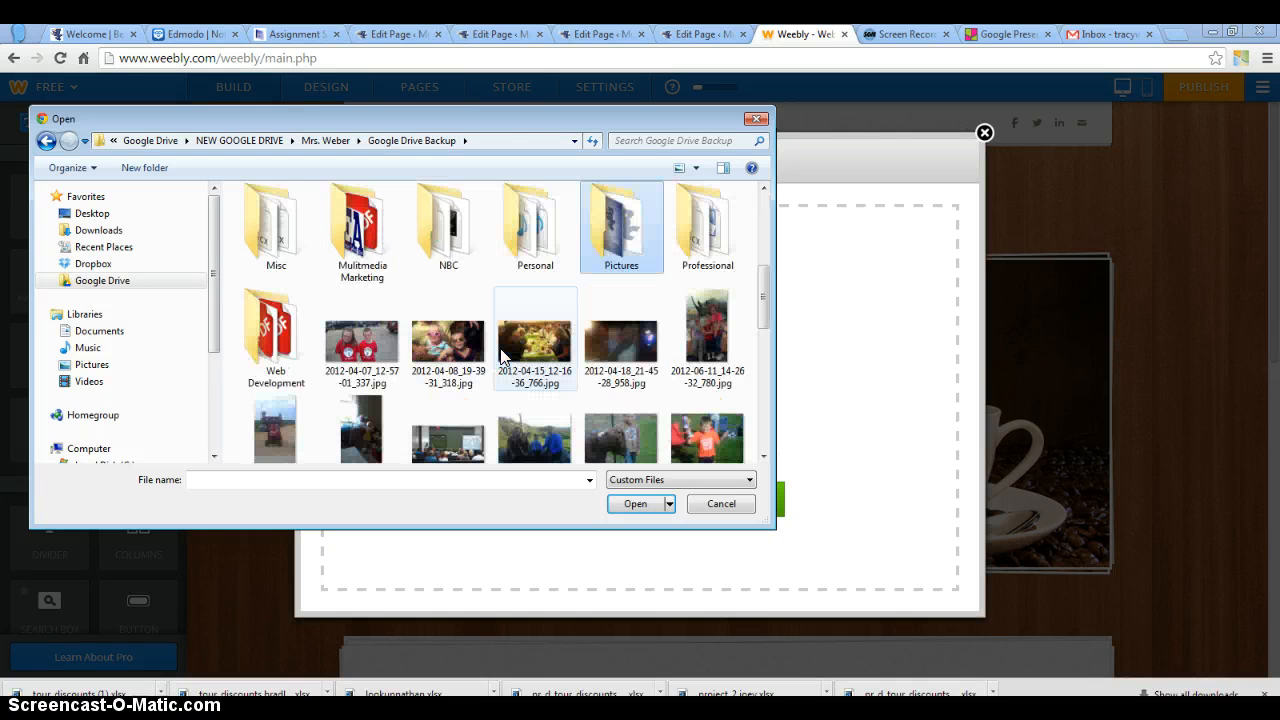
pyautogui.press('Return')
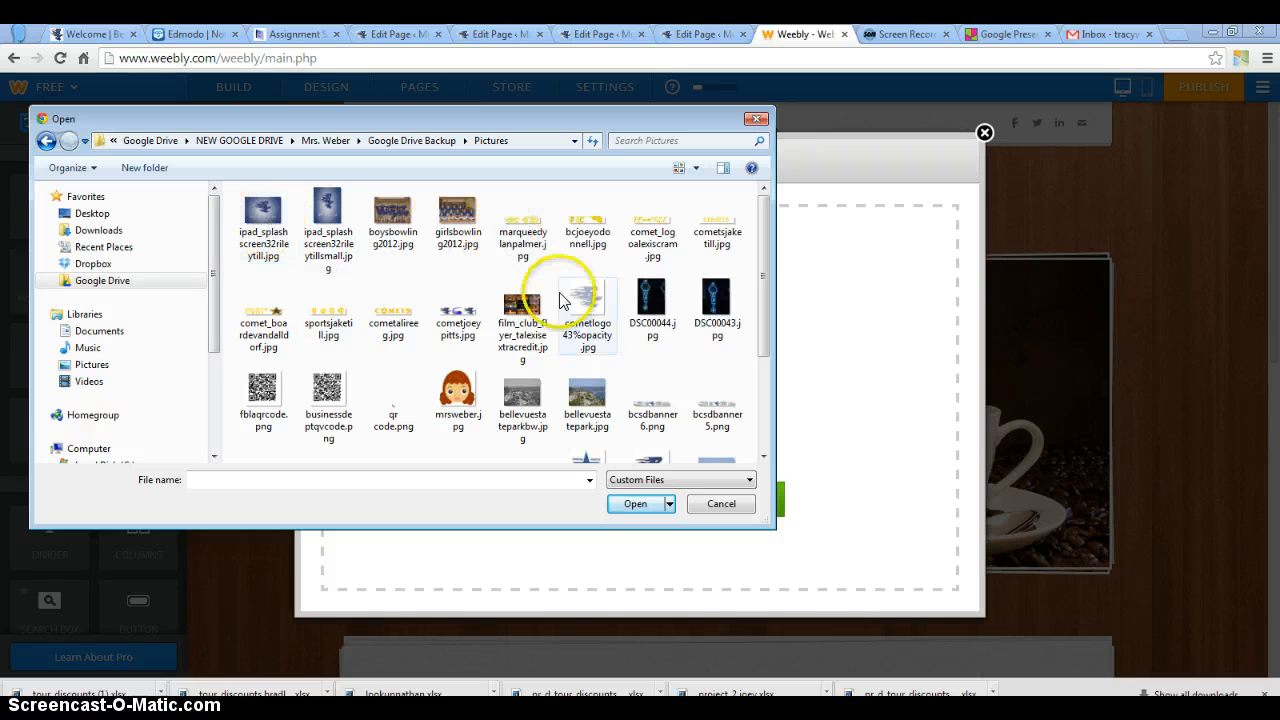
# Upload cometlogo43%opacity.jpg as the site logo and enter WELCOME in the text line beneath it
pyautogui.click(590, 310)
pyautogui.click(635, 503)
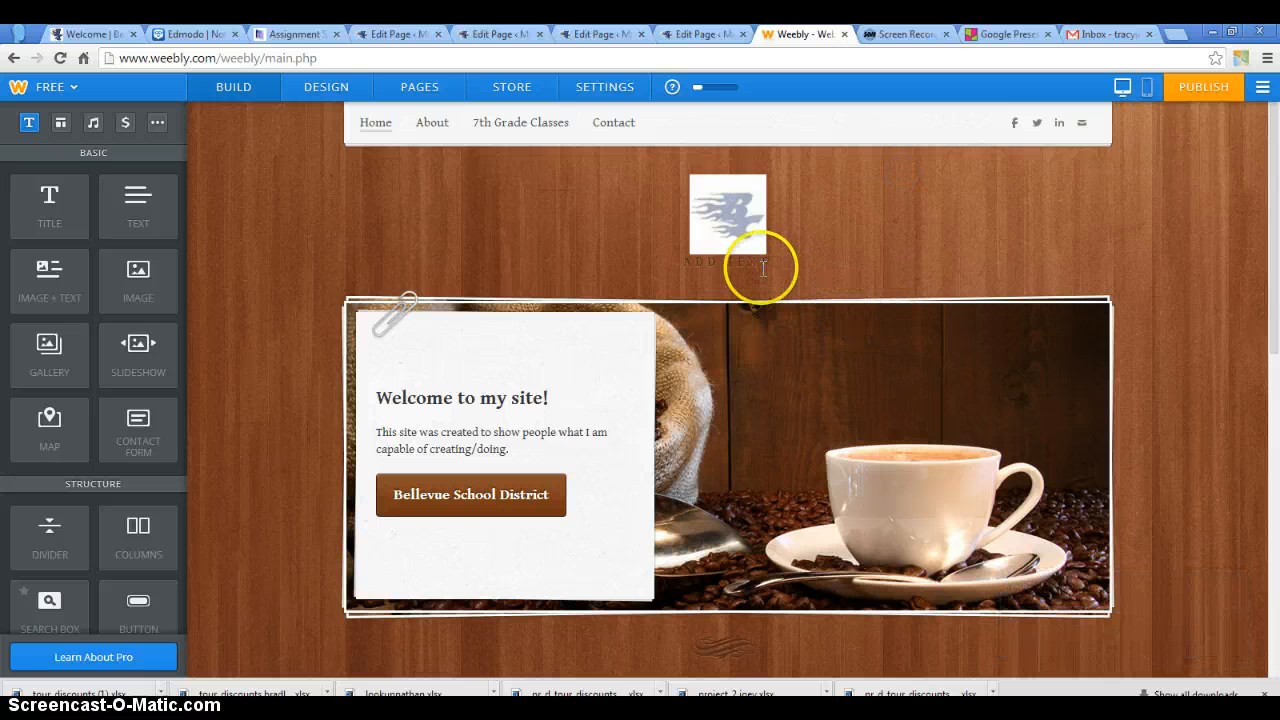
pyautogui.click(751, 260)
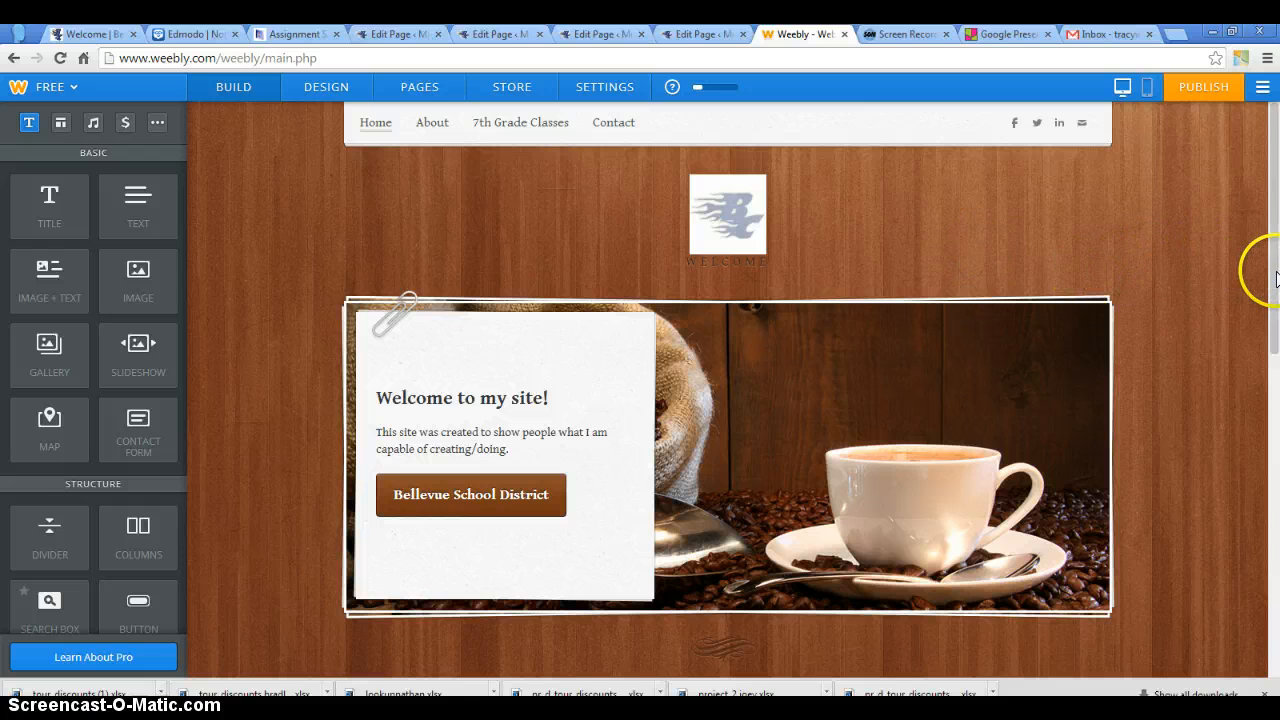
# Replace the coffee header image with an upload of bcsdbanner.png, keeping the banner at its default size and position
pyautogui.moveTo(1275, 276)
pyautogui.mouseDown()
pyautogui.moveTo(1271, 363)
pyautogui.moveTo(1273, 294)
pyautogui.mouseUp()
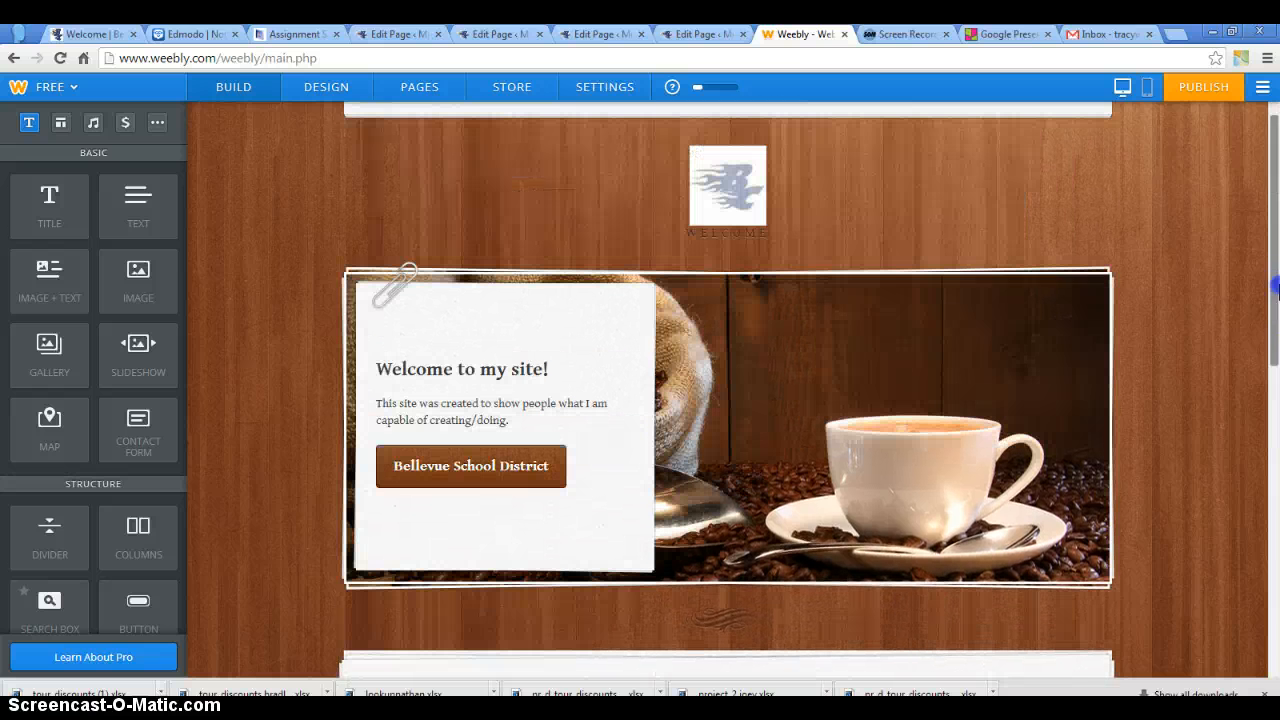
pyautogui.moveTo(1024, 353)
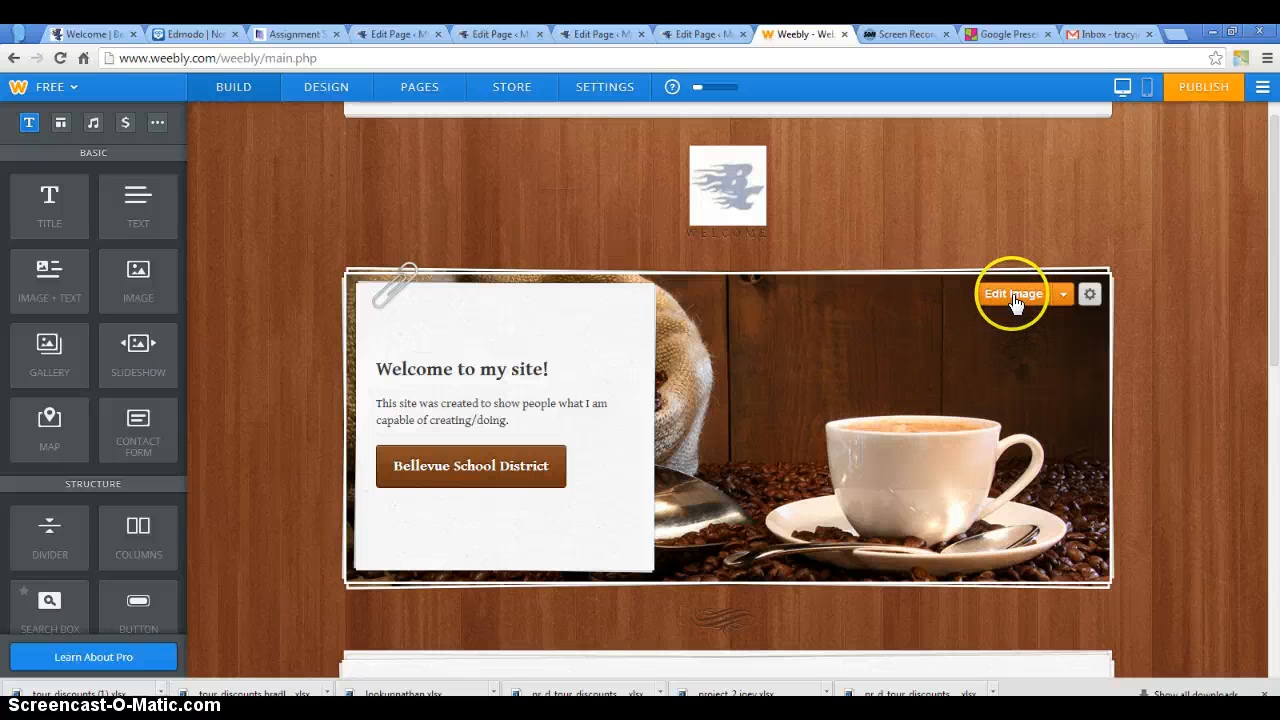
pyautogui.click(1063, 294)
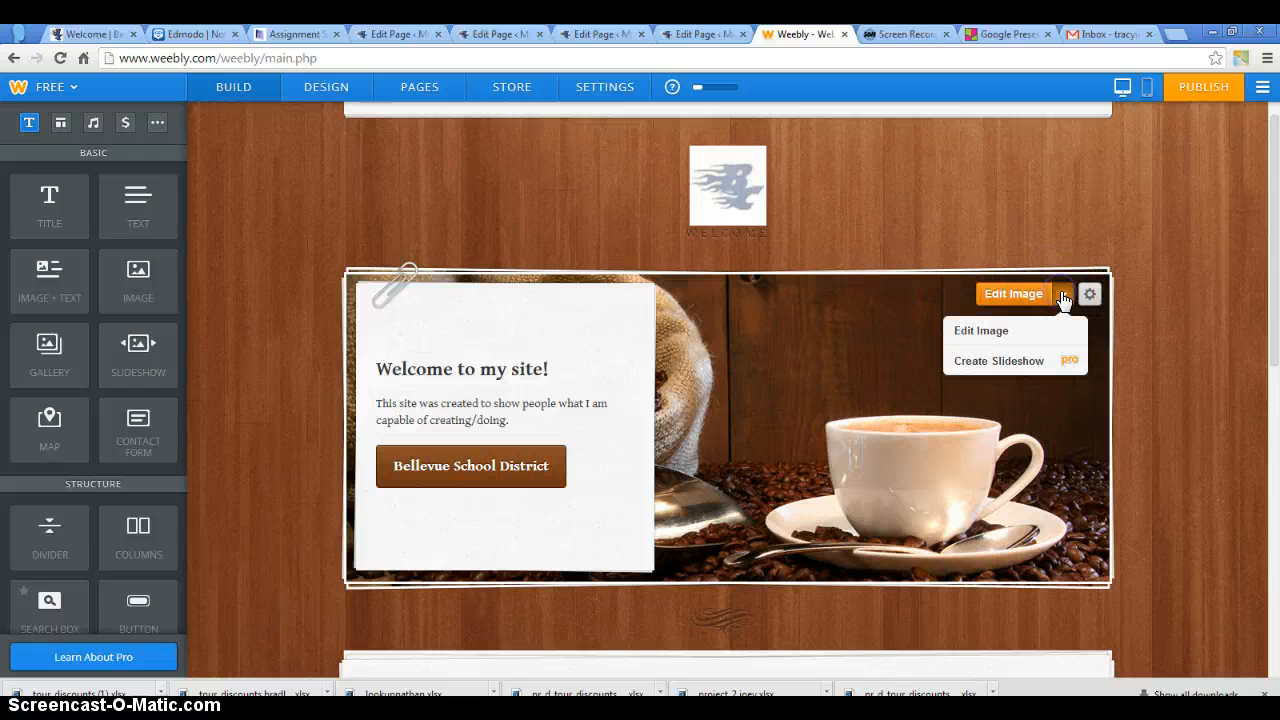
pyautogui.click(978, 334)
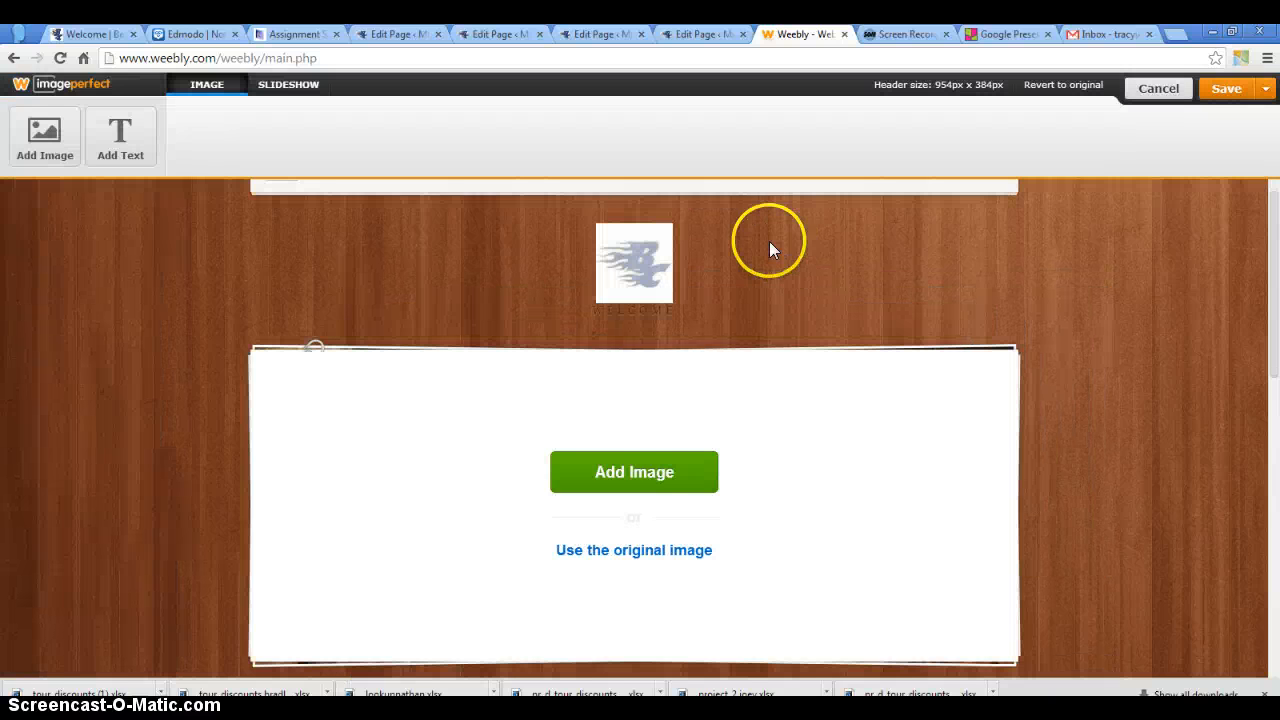
pyautogui.click(638, 474)
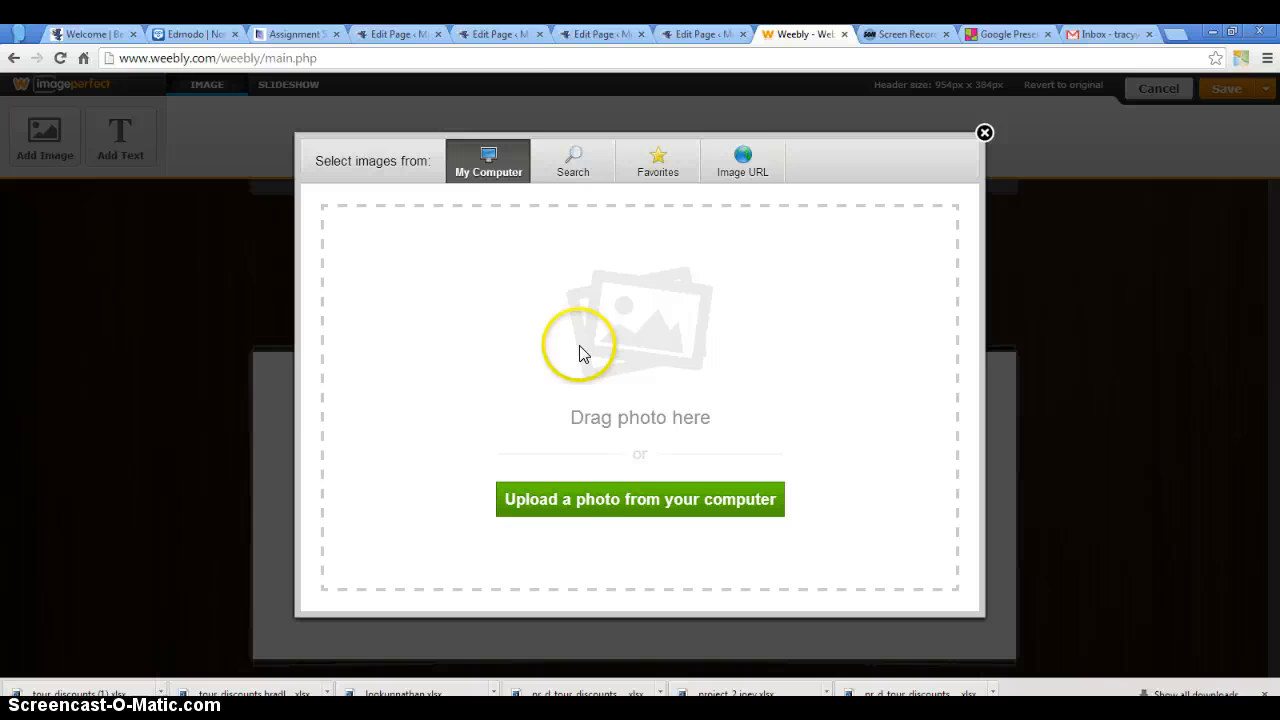
pyautogui.click(612, 497)
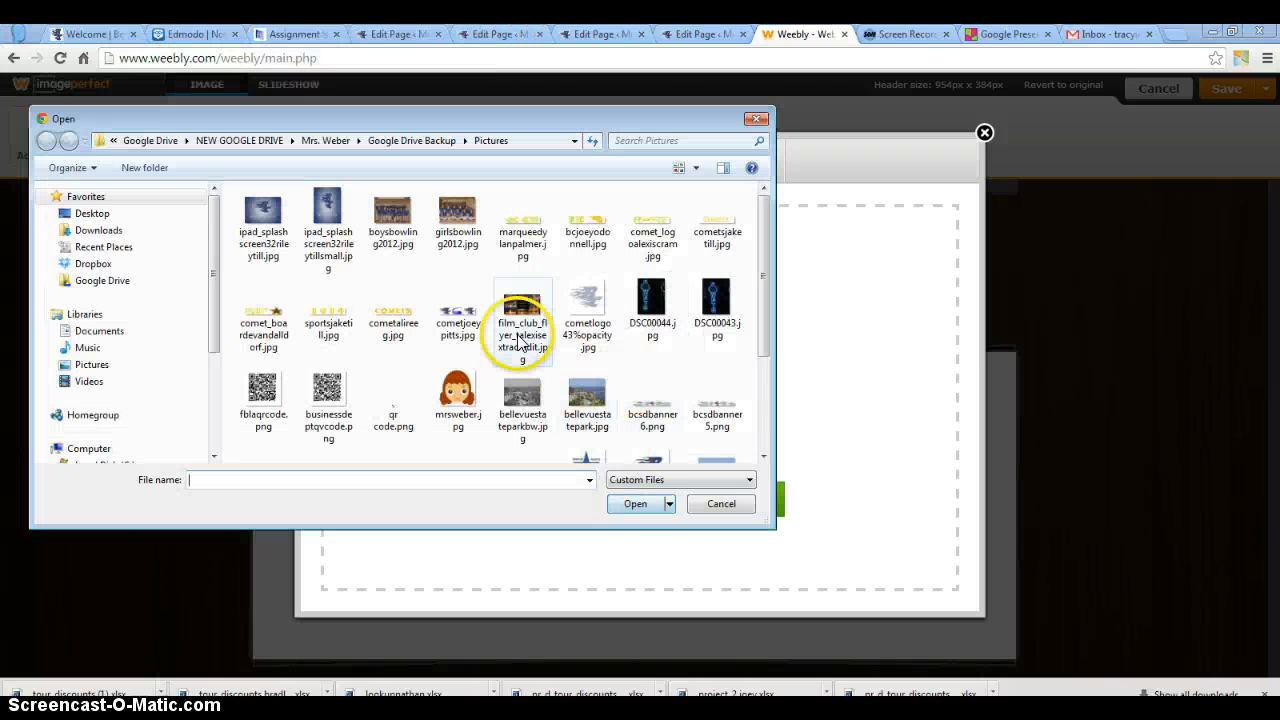
pyautogui.moveTo(764, 322); pyautogui.dragTo(789, 423)
pyautogui.click(456, 419)
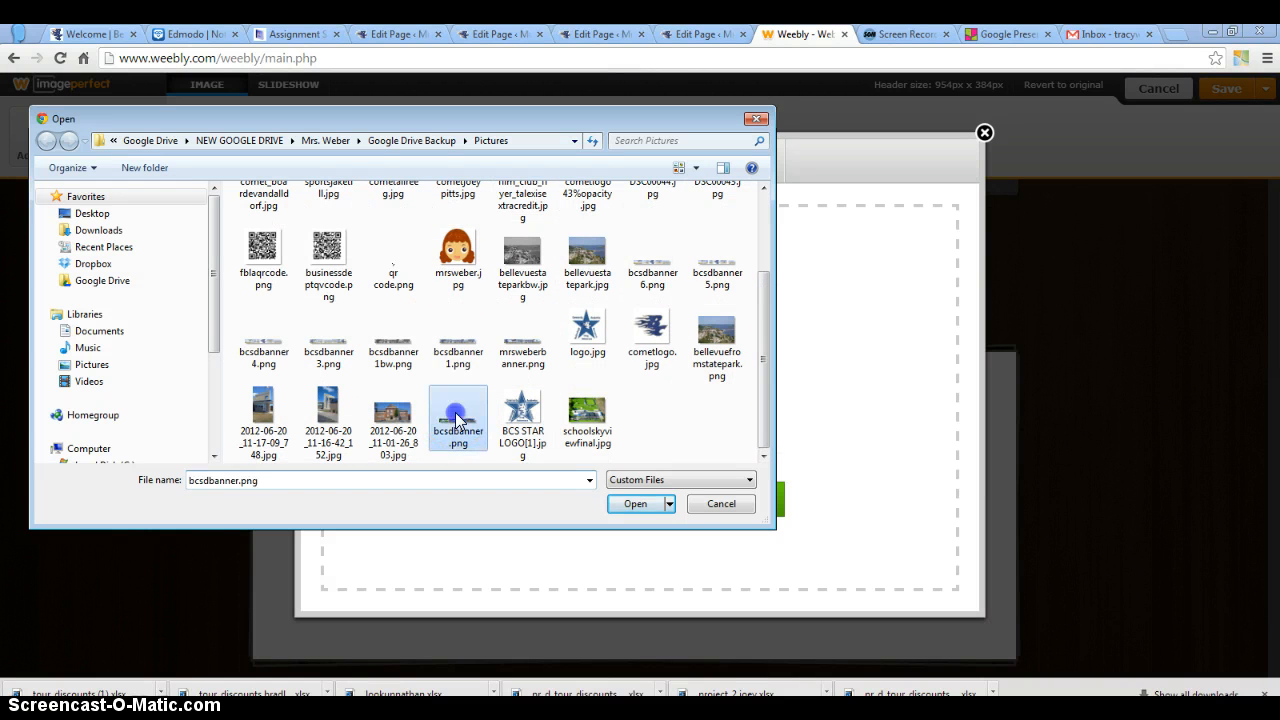
pyautogui.click(636, 504)
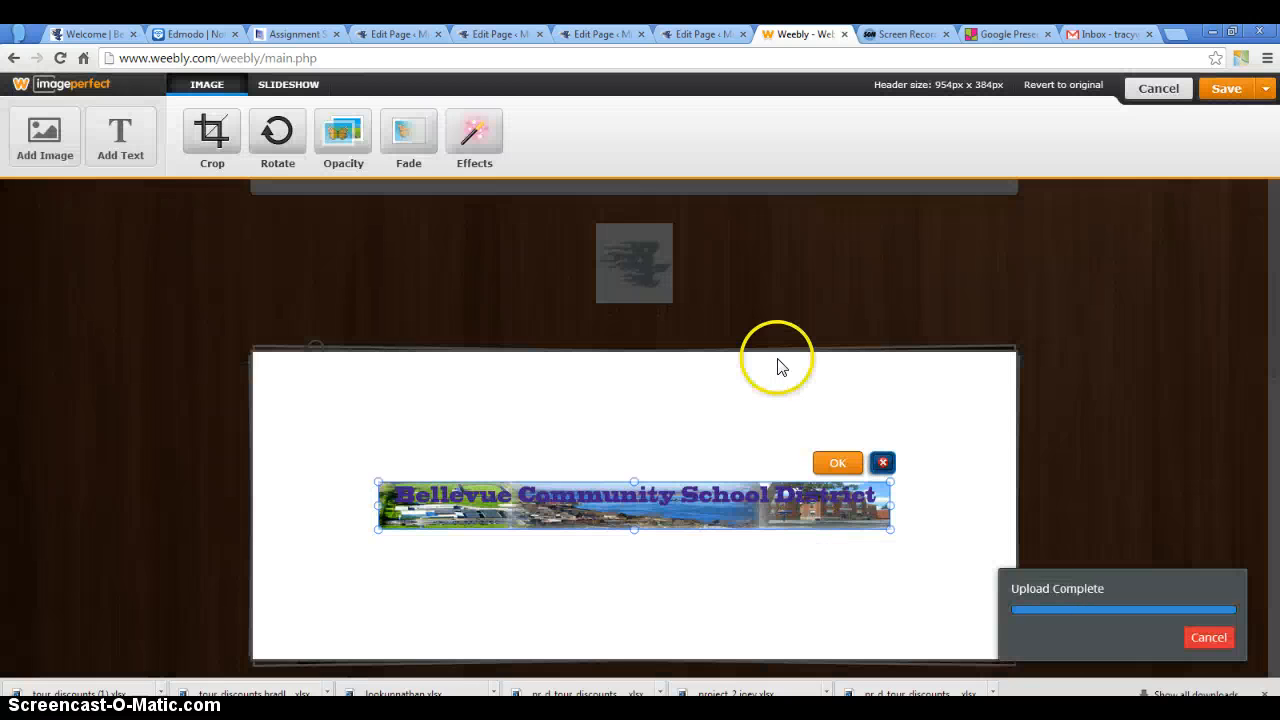
pyautogui.click(837, 462)
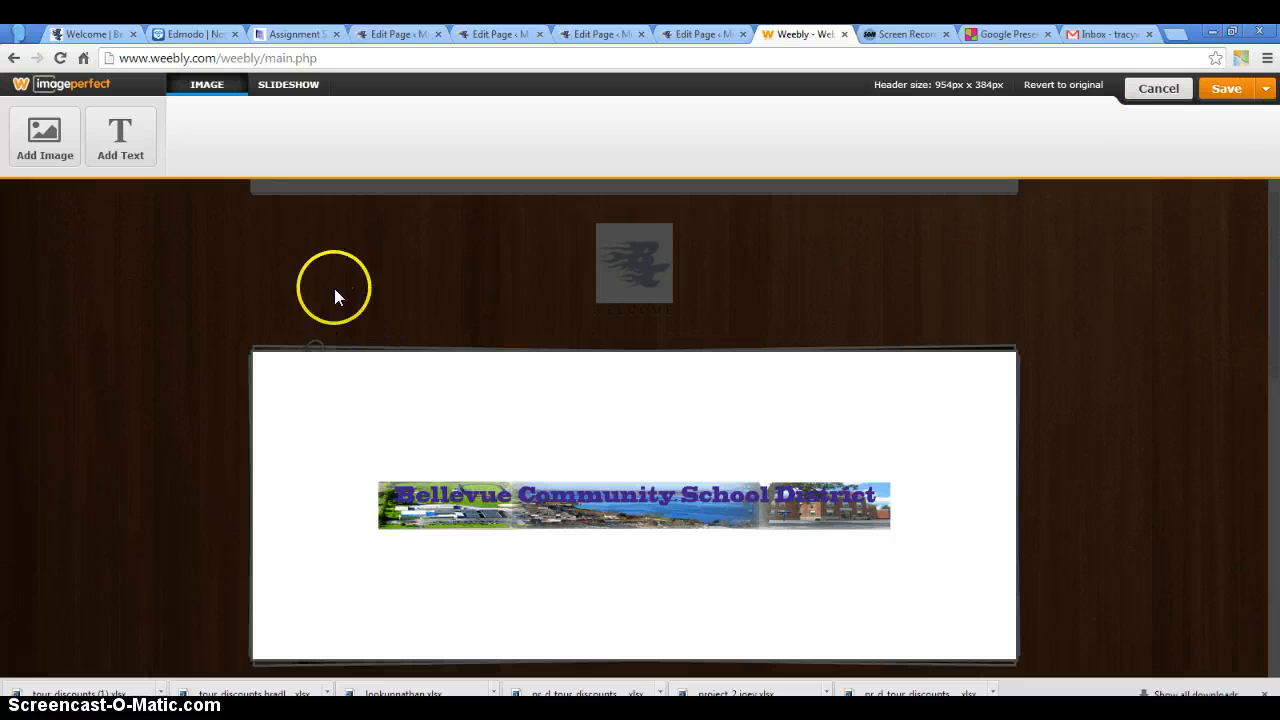
# Add a text box to the header image, place it below the banner and set its text to Welcome
pyautogui.click(119, 155)
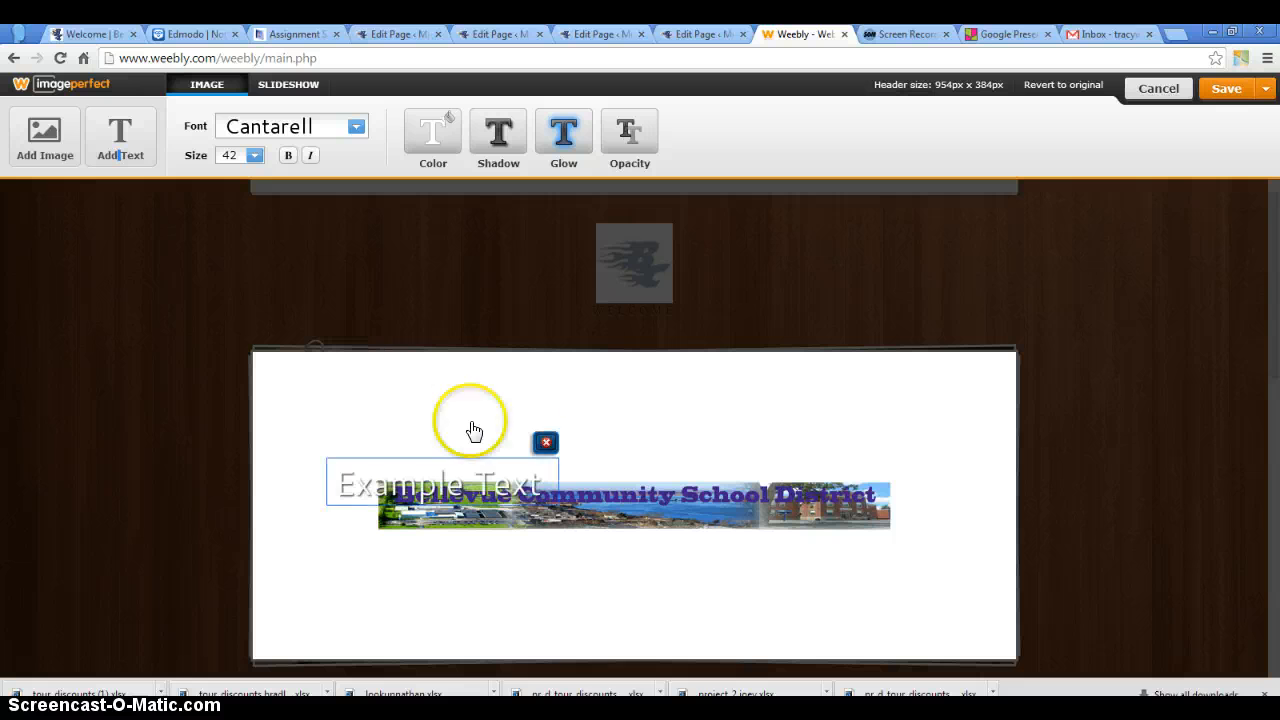
pyautogui.moveTo(471, 451); pyautogui.dragTo(663, 580)
pyautogui.doubleClick(629, 596)
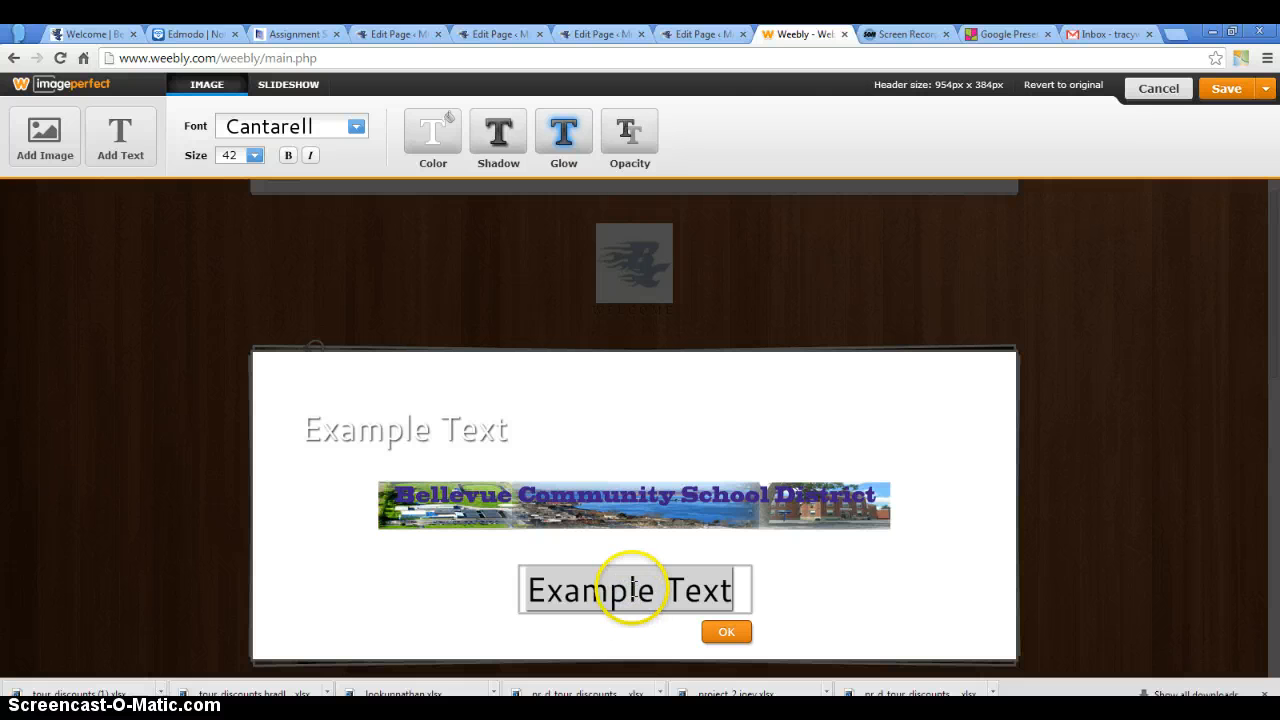
pyautogui.write('Wec')
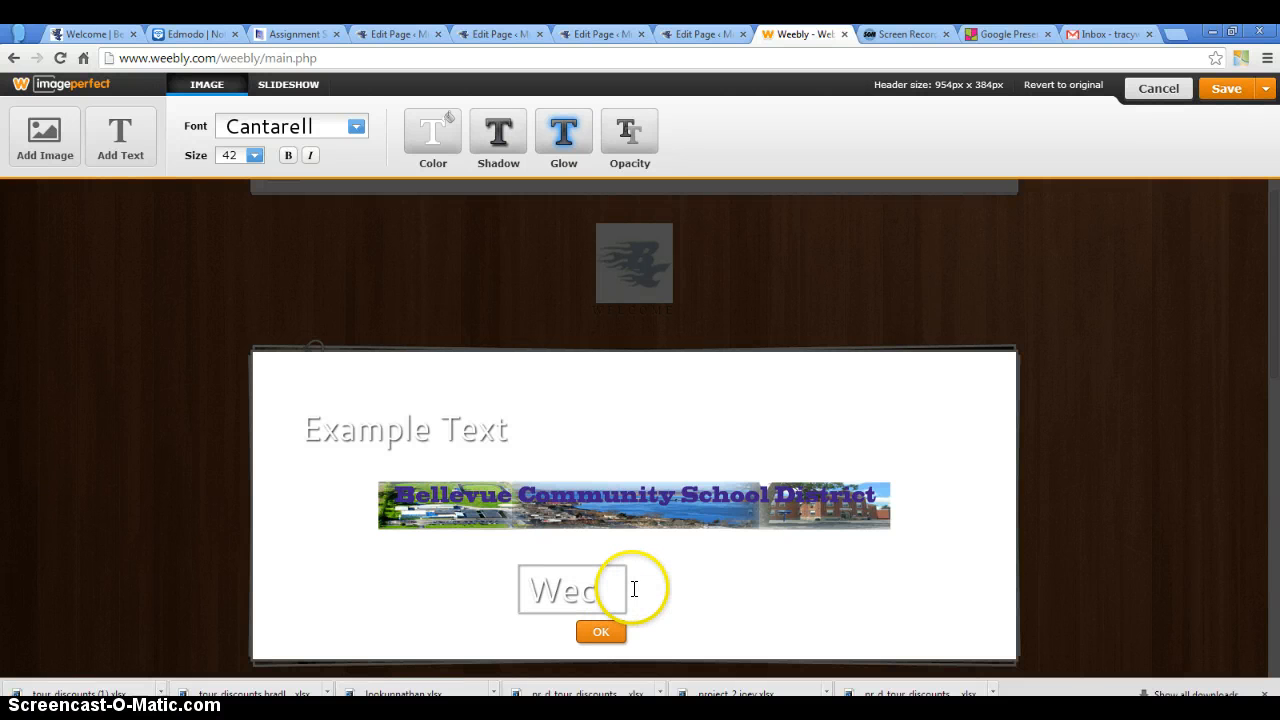
pyautogui.press('BackSpace')
pyautogui.write('lcom')
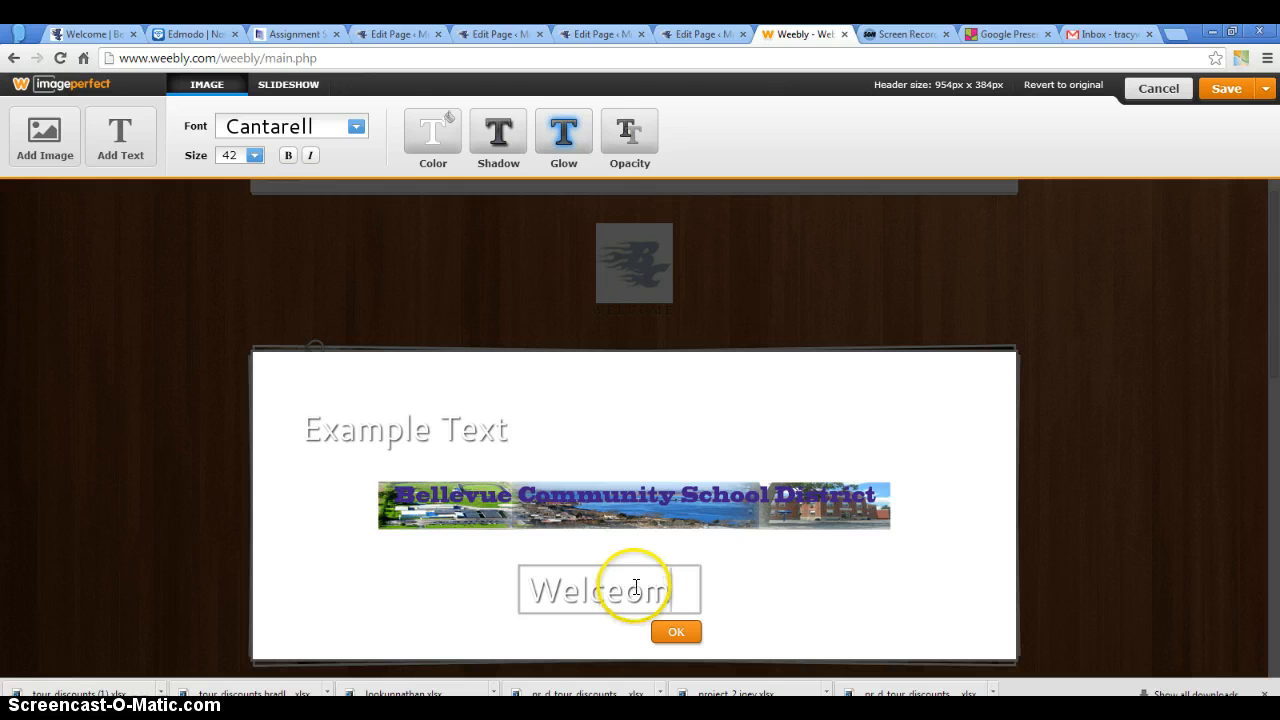
pyautogui.press('BackSpace')
pyautogui.press('BackSpace')
pyautogui.write('ome')
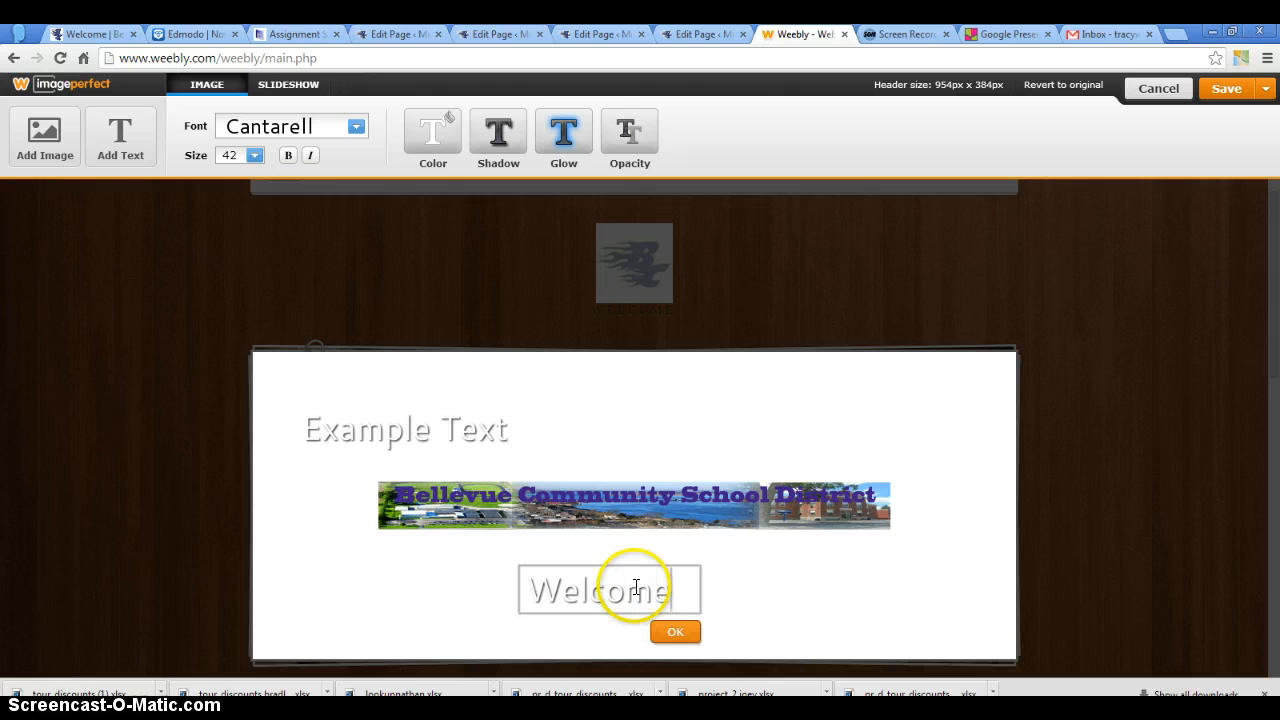
pyautogui.click(670, 634)
# Remove the extra Example Text box above the banner
pyautogui.click(486, 445)
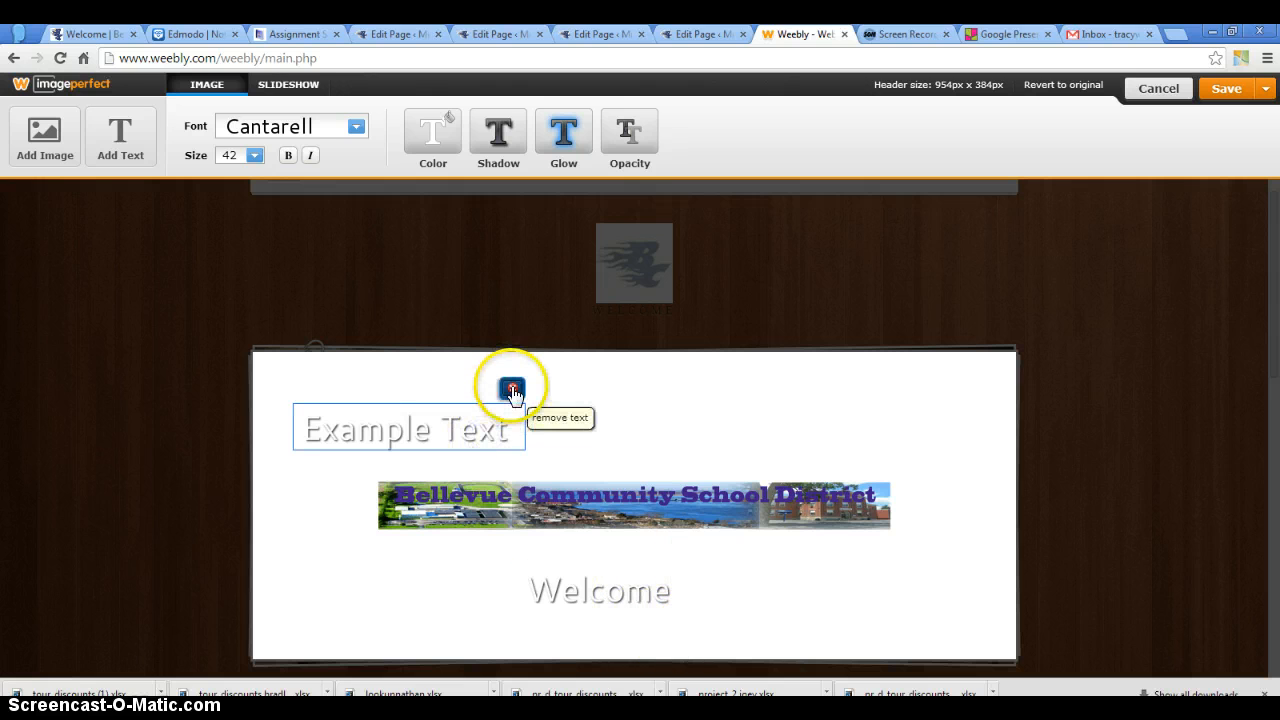
pyautogui.click(512, 390)
pyautogui.click(664, 158)
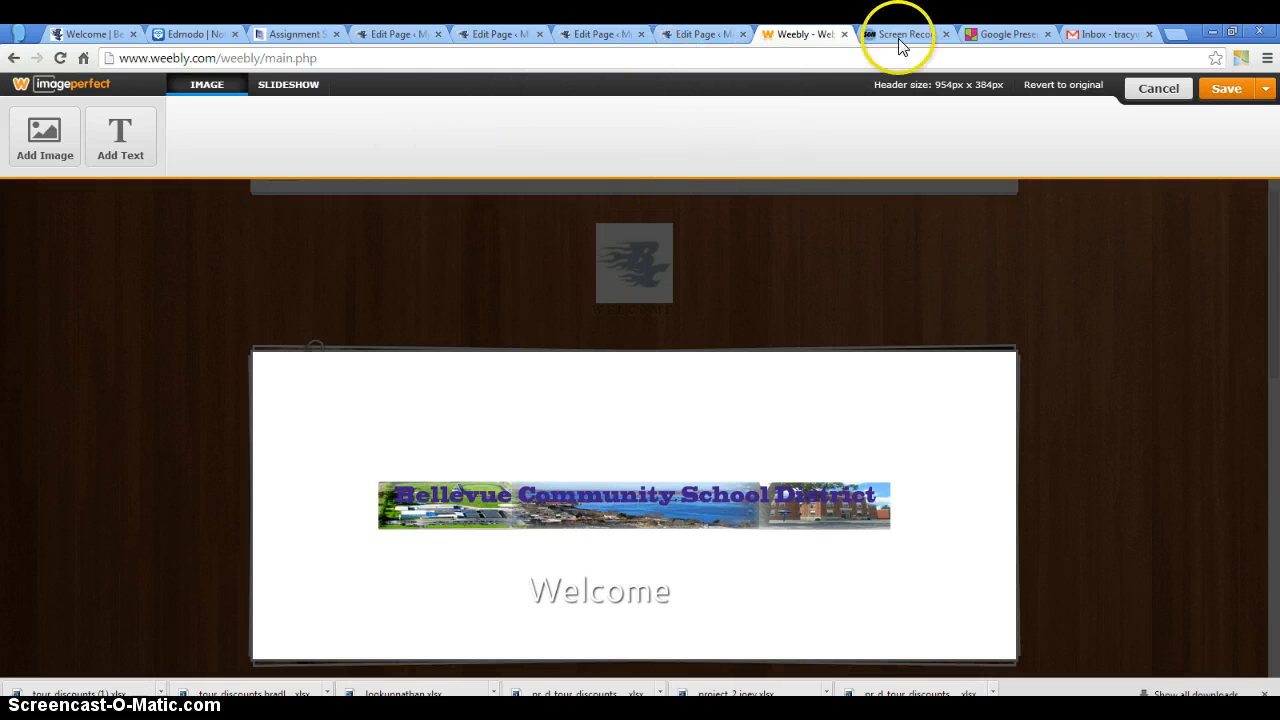
# Save the edited header image to all pages
pyautogui.click(1265, 88)
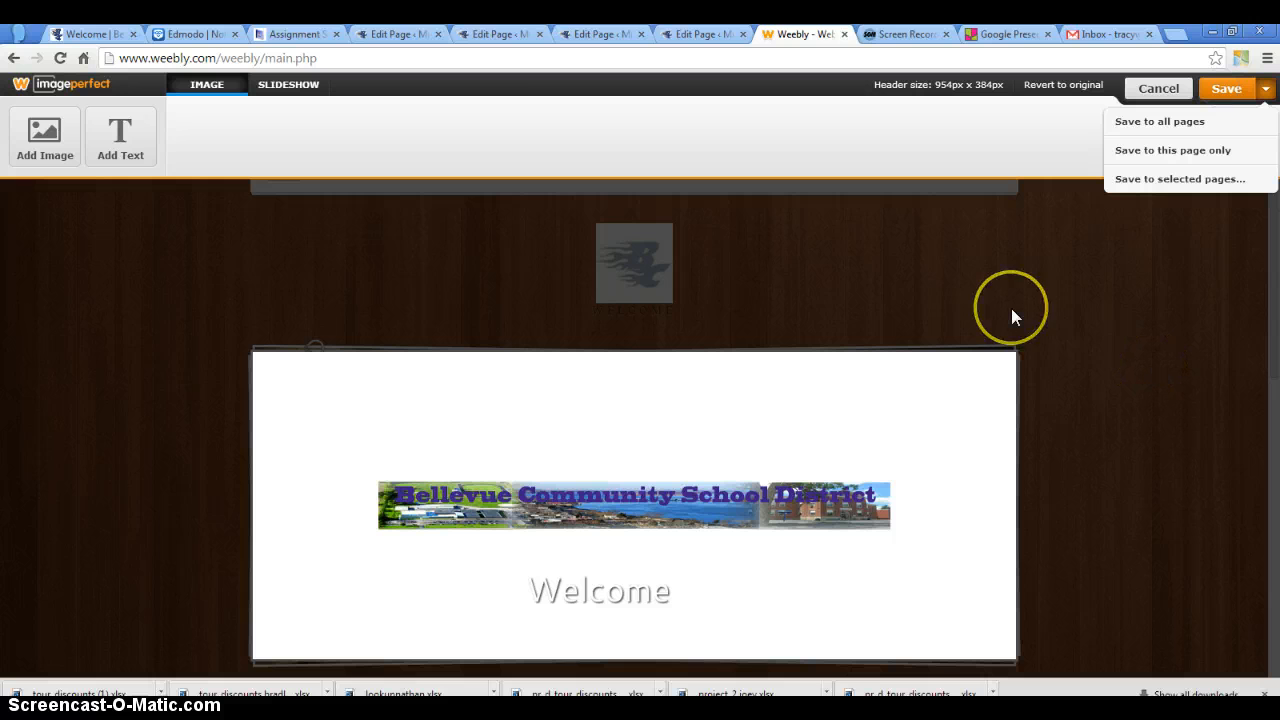
pyautogui.click(1143, 121)
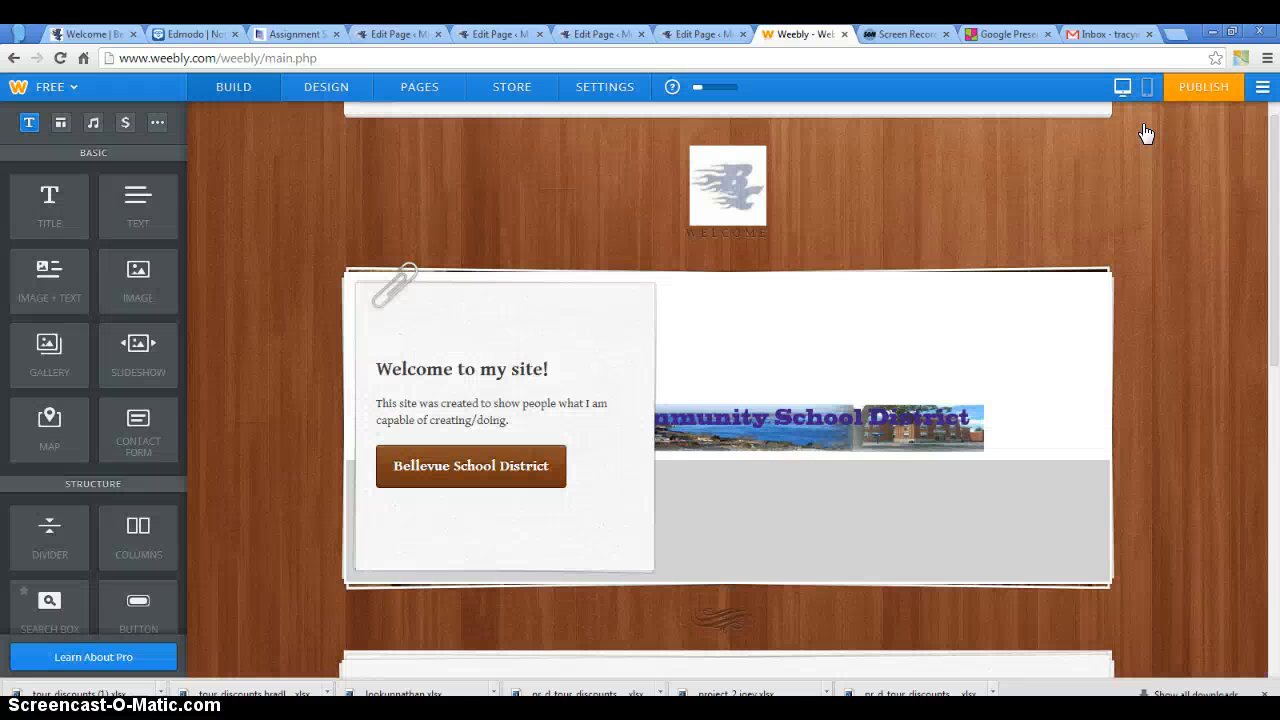
pyautogui.click(586, 437)
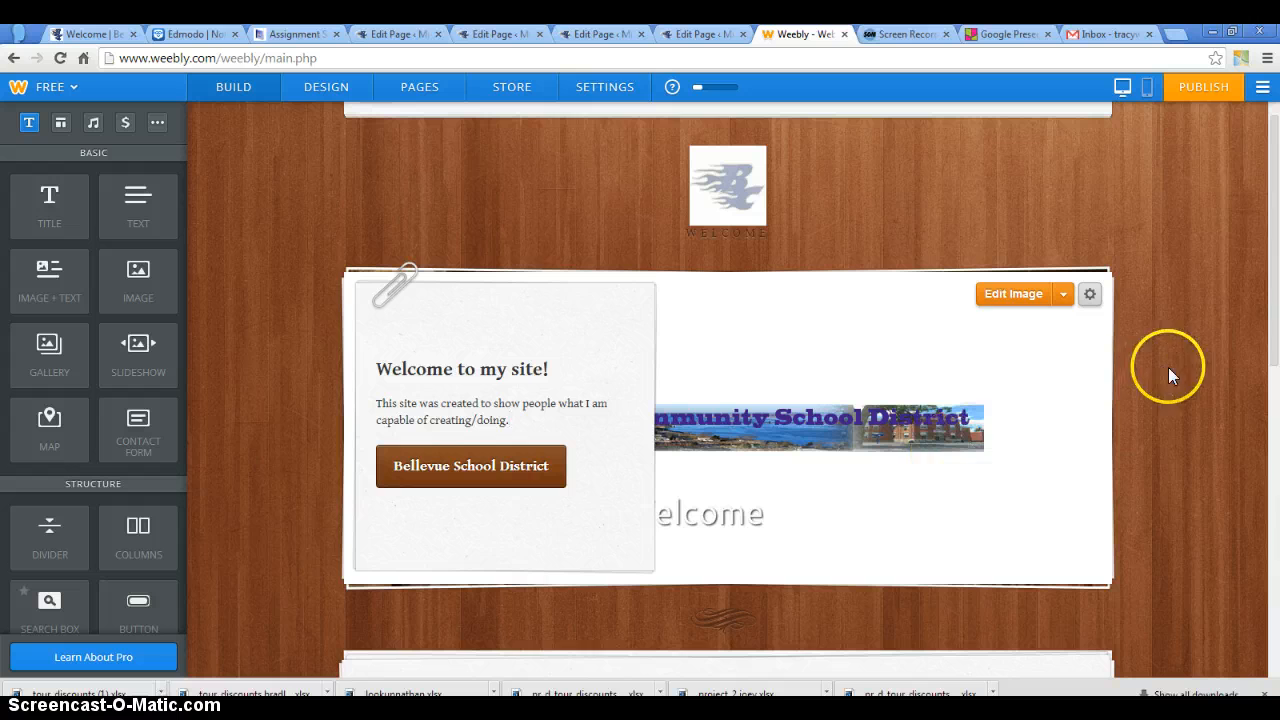
# Add a title element to the empty content area and set its text to "Here is my title"
pyautogui.moveTo(1272, 278); pyautogui.dragTo(1275, 493)
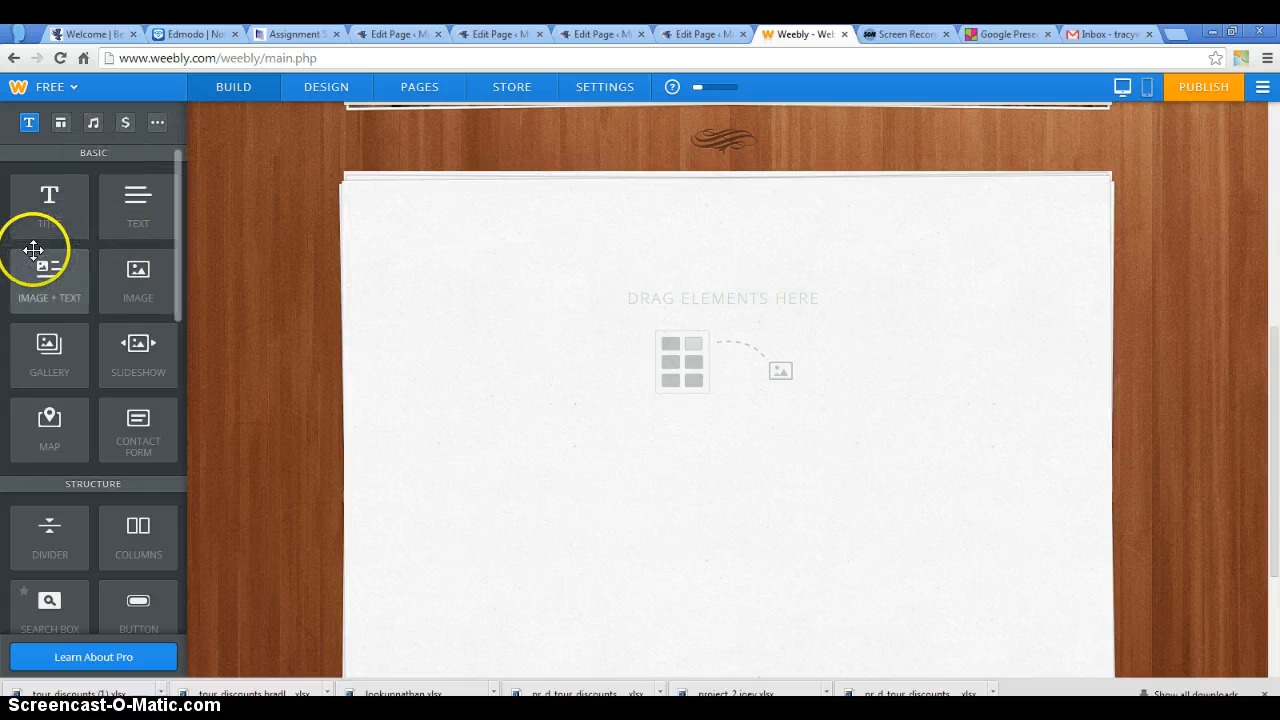
pyautogui.moveTo(49, 205); pyautogui.dragTo(622, 364)
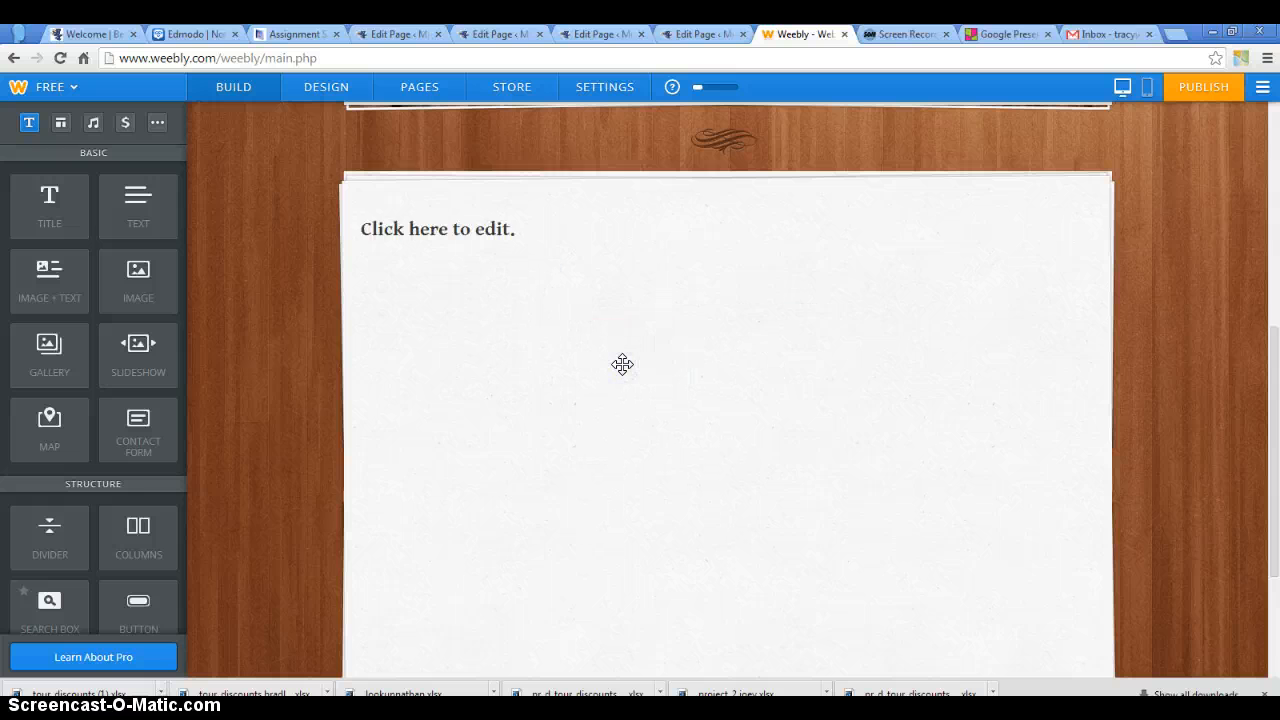
pyautogui.click(507, 232)
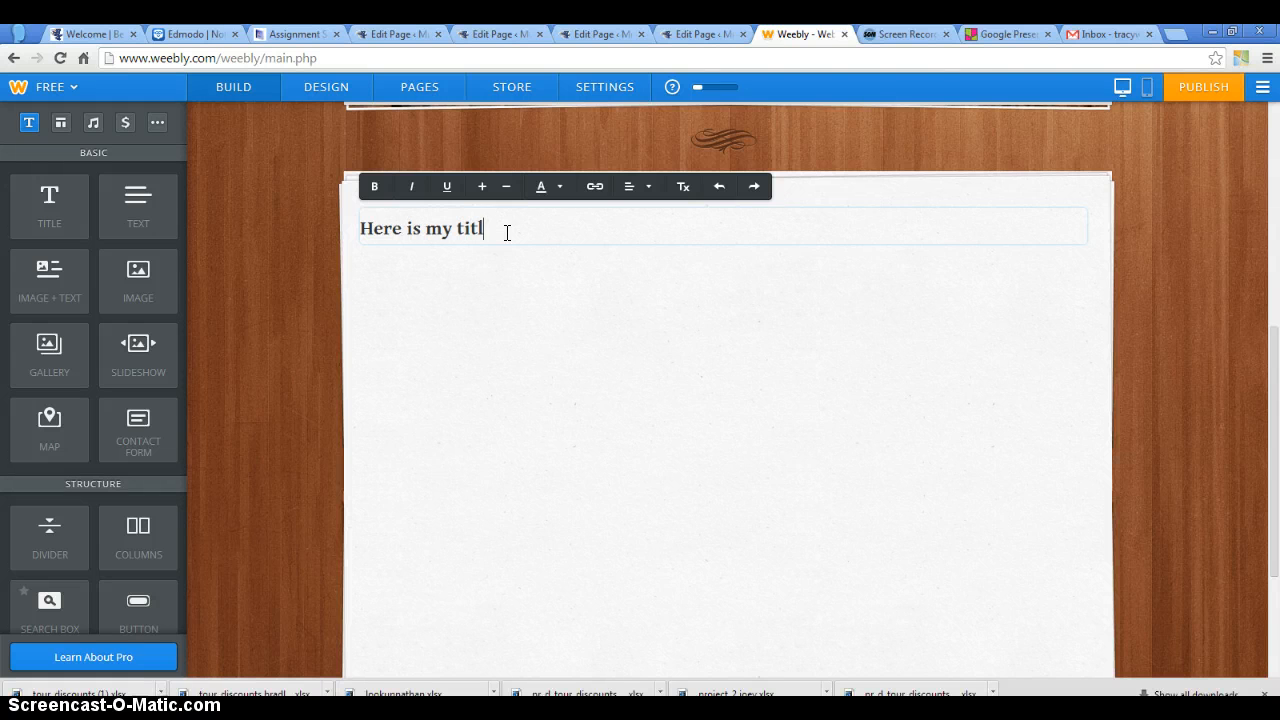
pyautogui.click(520, 309)
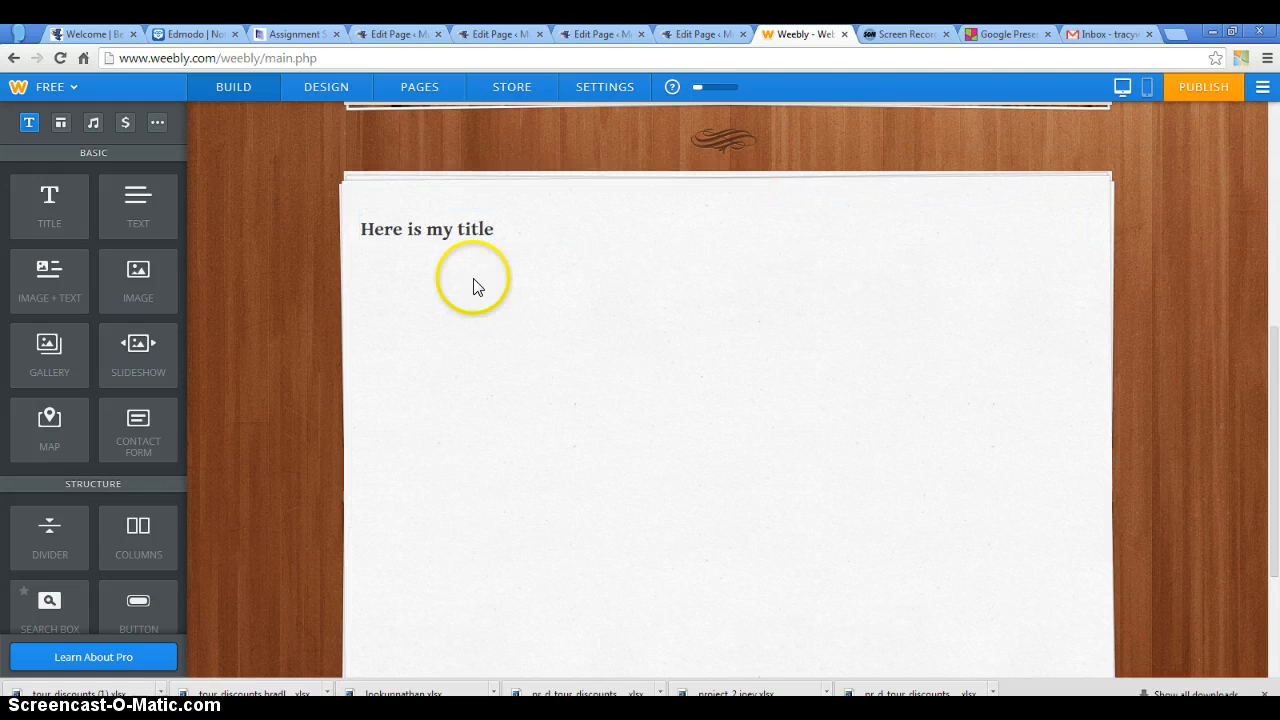
# Add a text element below the title and enter "Here is where you type the text." followed by a new line
pyautogui.moveTo(146, 200); pyautogui.dragTo(410, 332)
pyautogui.click(402, 262)
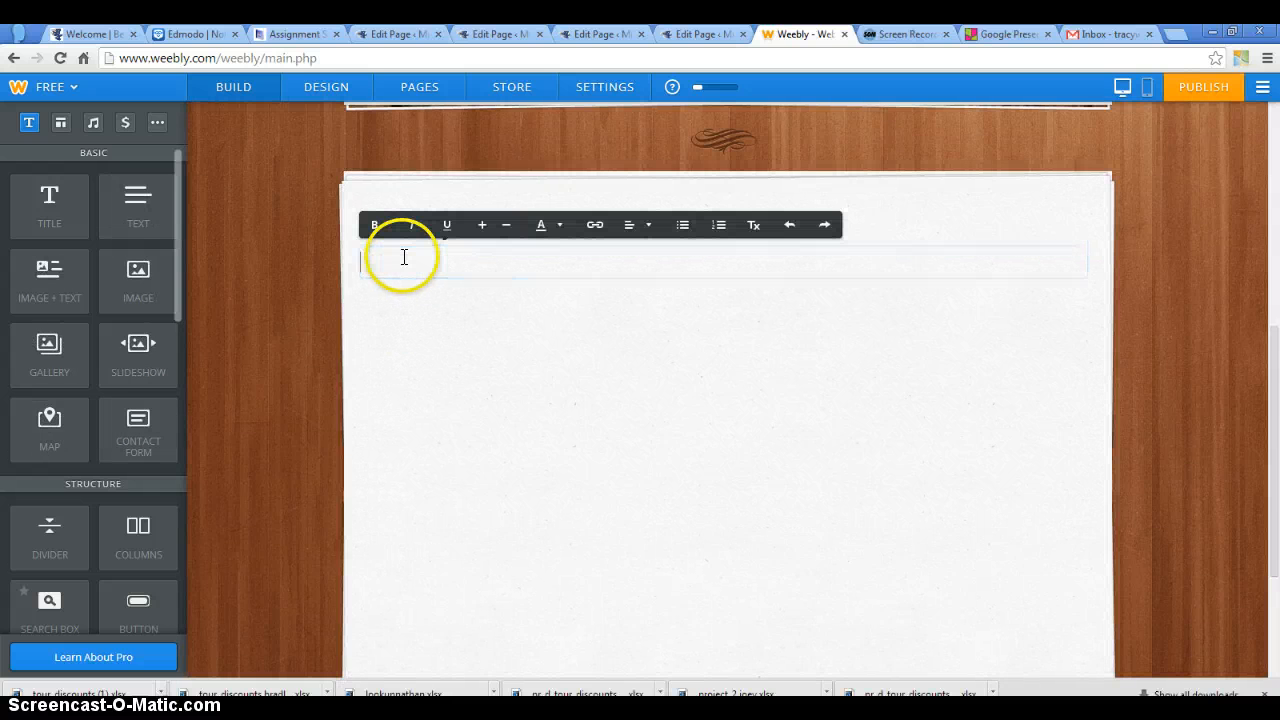
pyautogui.write('Here is where you type the t')
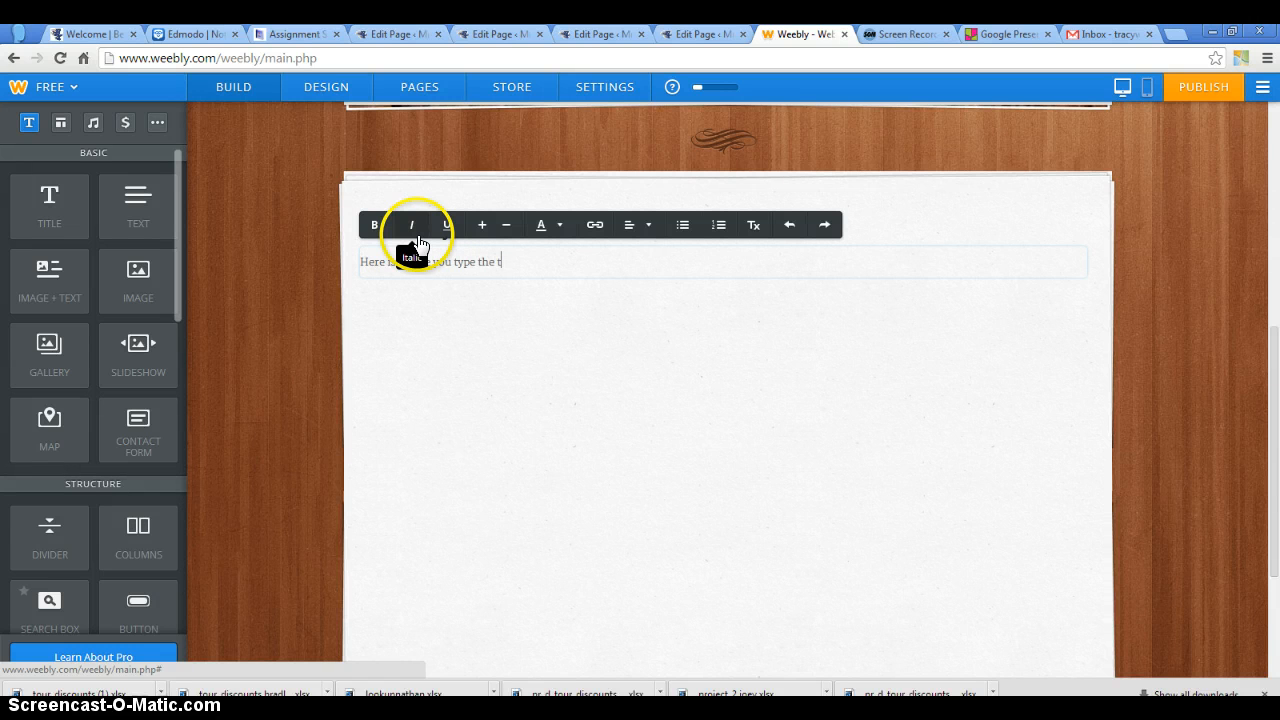
pyautogui.write('ext.')
pyautogui.press('Return')
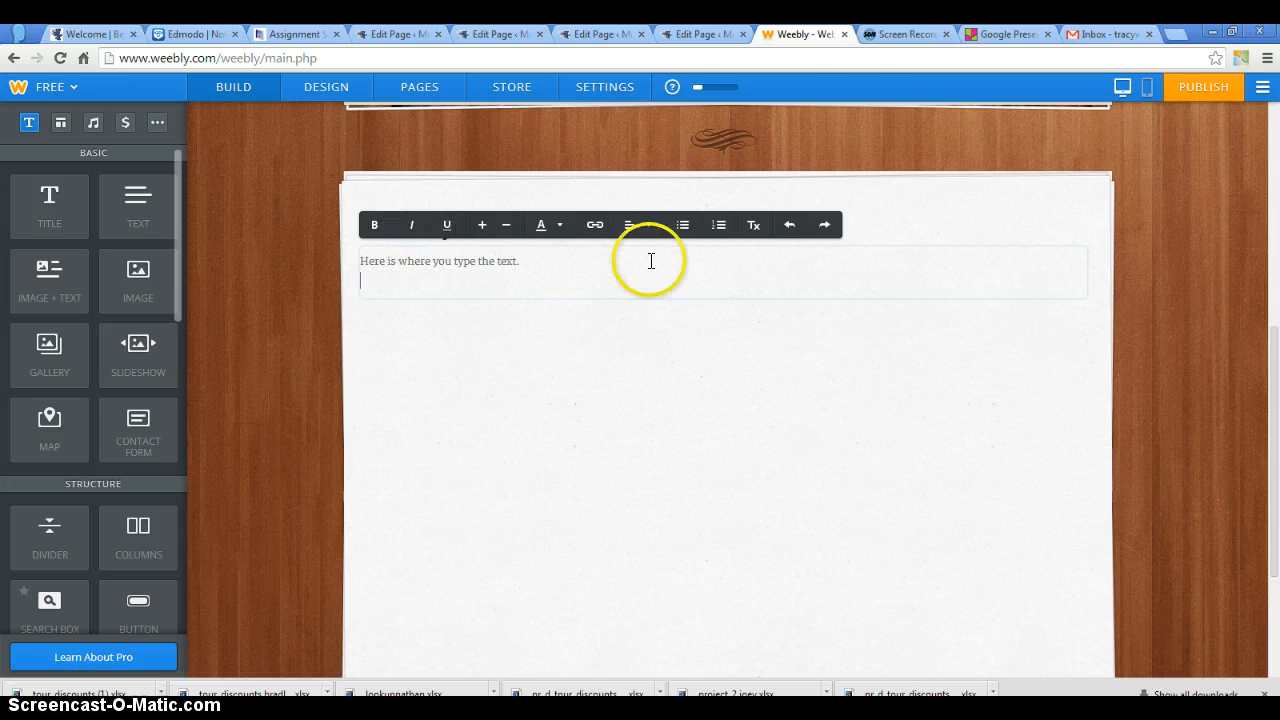
# Add a bulleted item and a numbered item, both reading "Numbered", under the sentence, with a blank line between the two lists
pyautogui.click(684, 226)
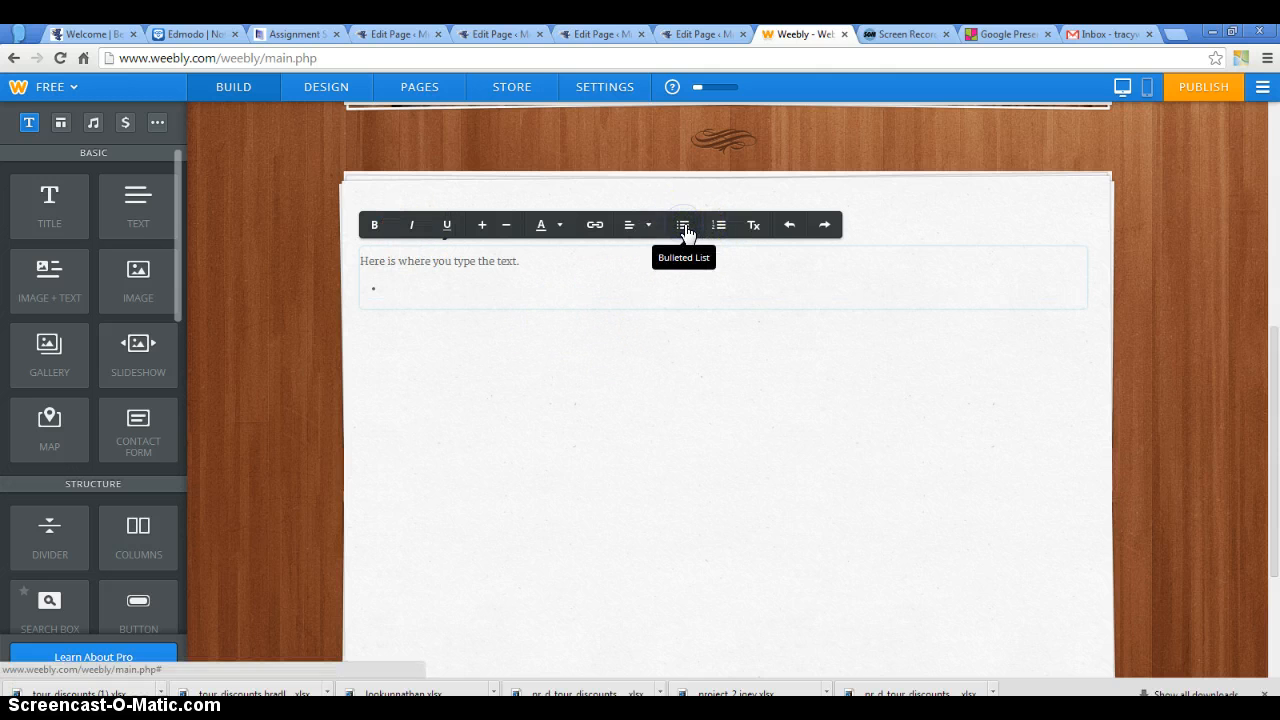
pyautogui.write('Numbered')
pyautogui.press('Return')
pyautogui.press('Return')
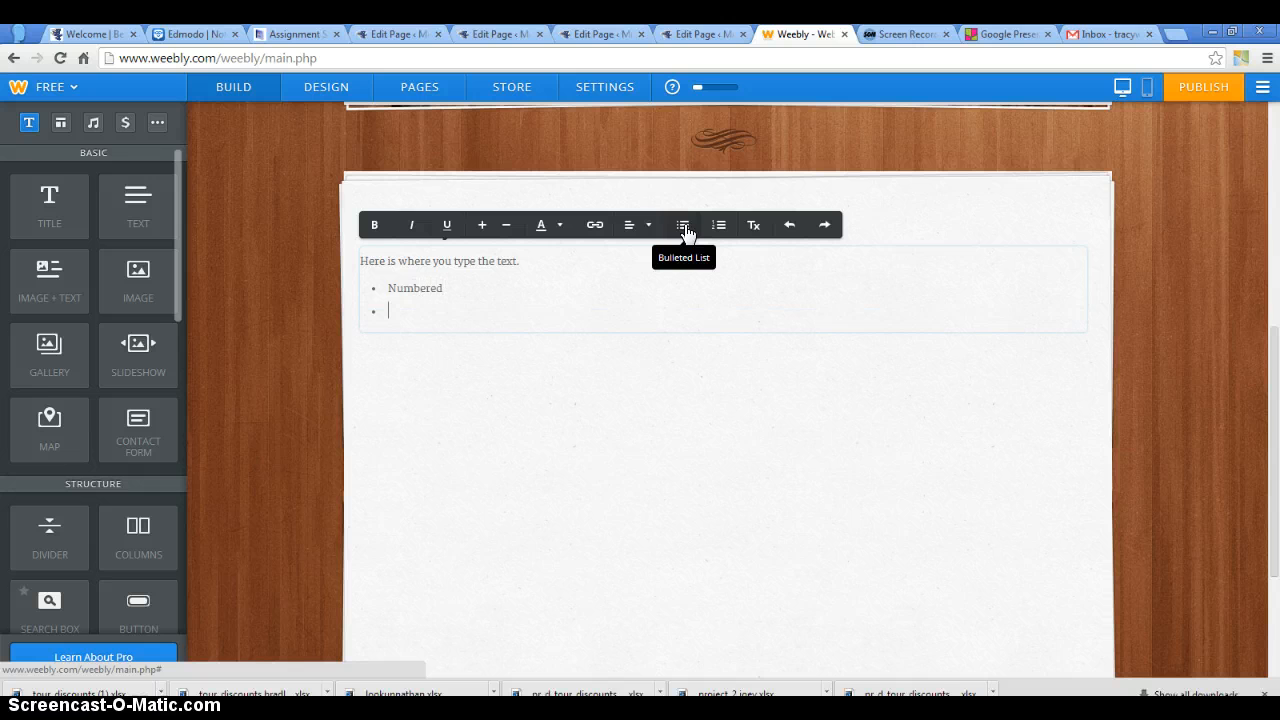
pyautogui.click(720, 228)
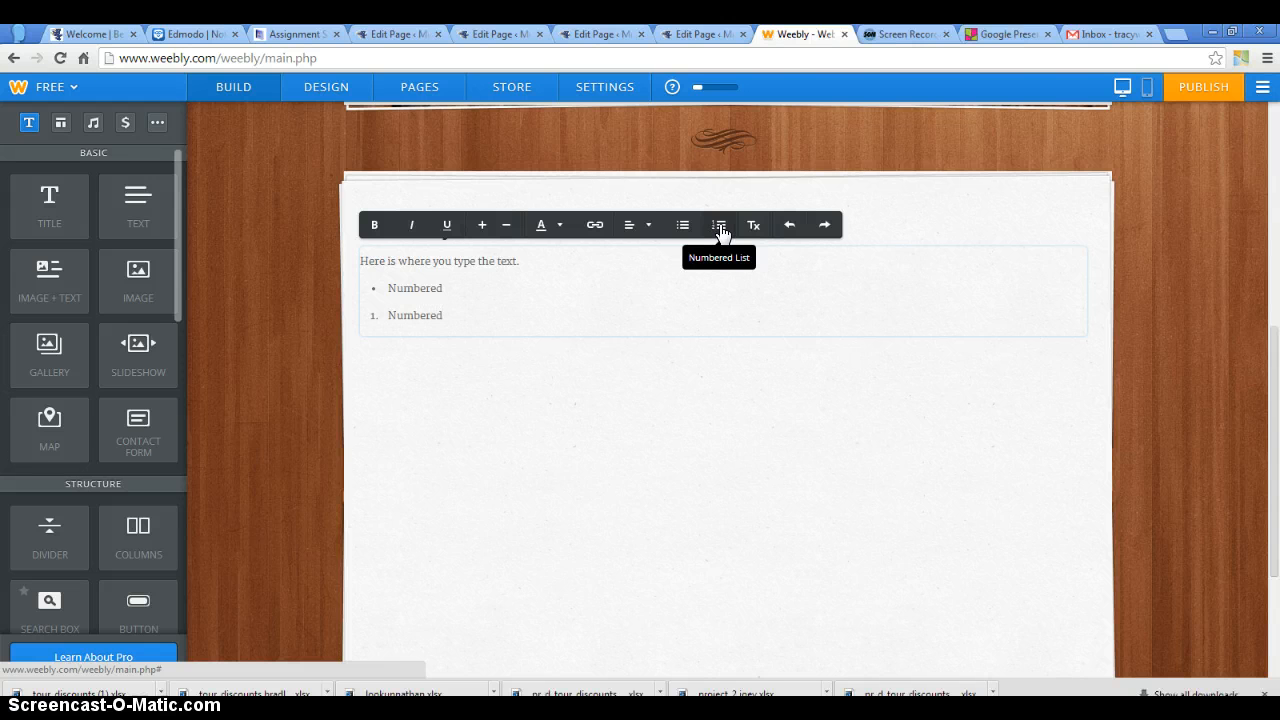
pyautogui.click(591, 451)
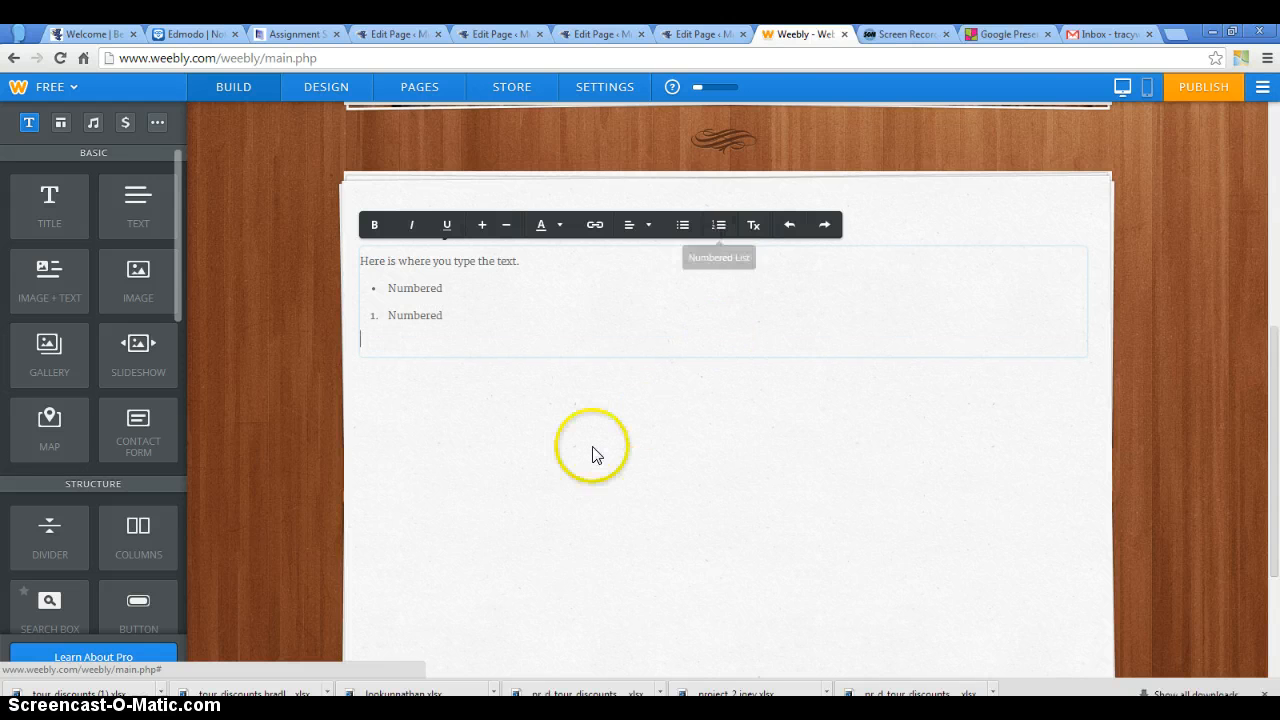
pyautogui.click(460, 289)
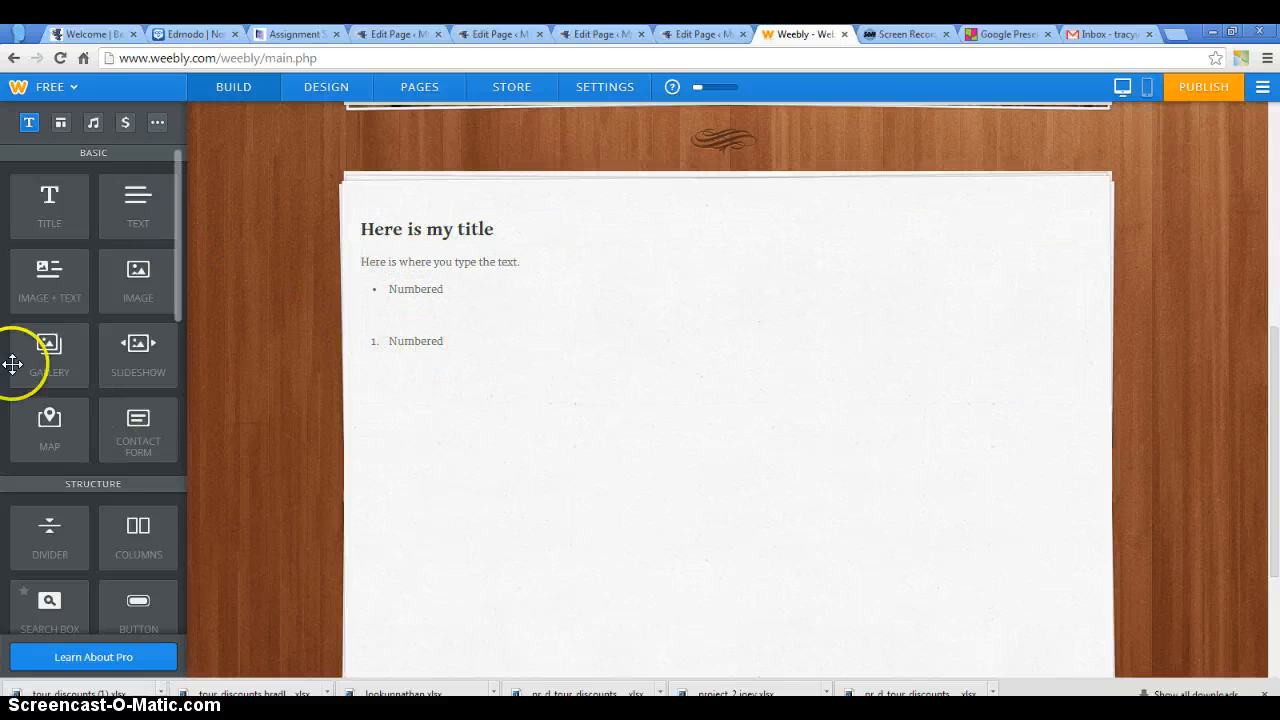
# Add an image and text element below the lists, look at its image upload options, and fill its text with random placeholder characters
pyautogui.moveTo(40, 275); pyautogui.dragTo(479, 459)
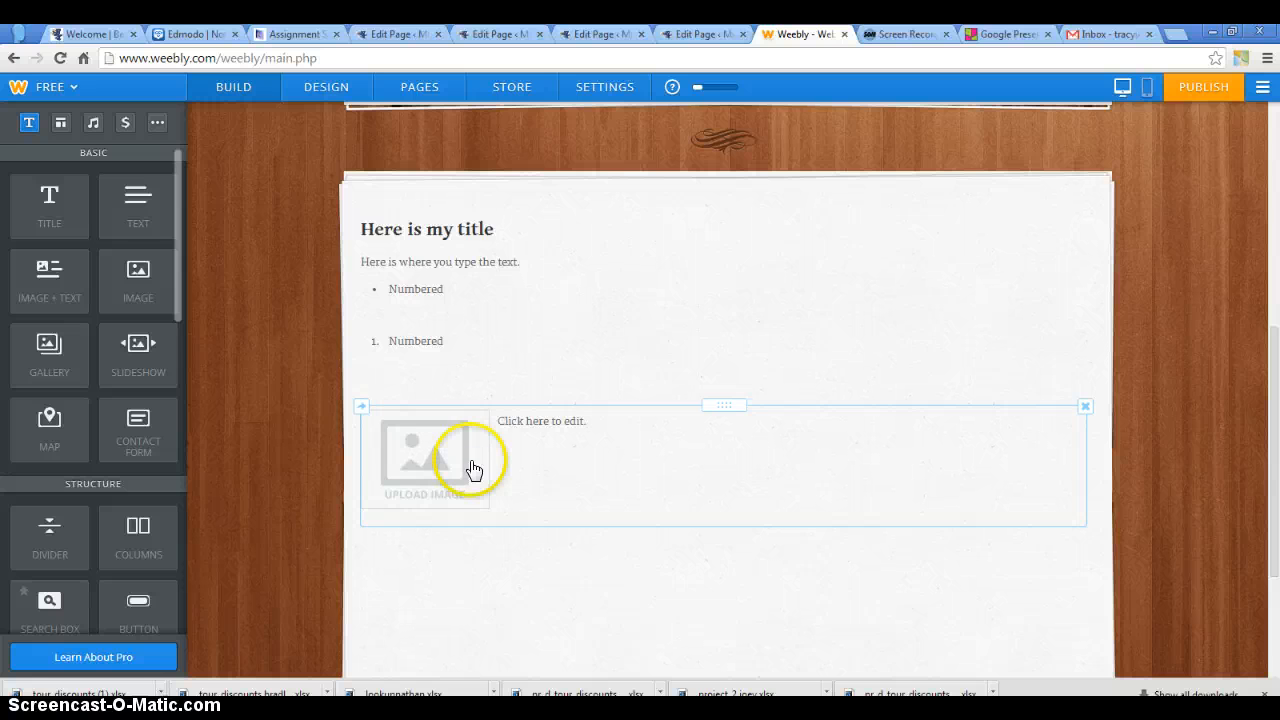
pyautogui.click(697, 443)
pyautogui.click(536, 420)
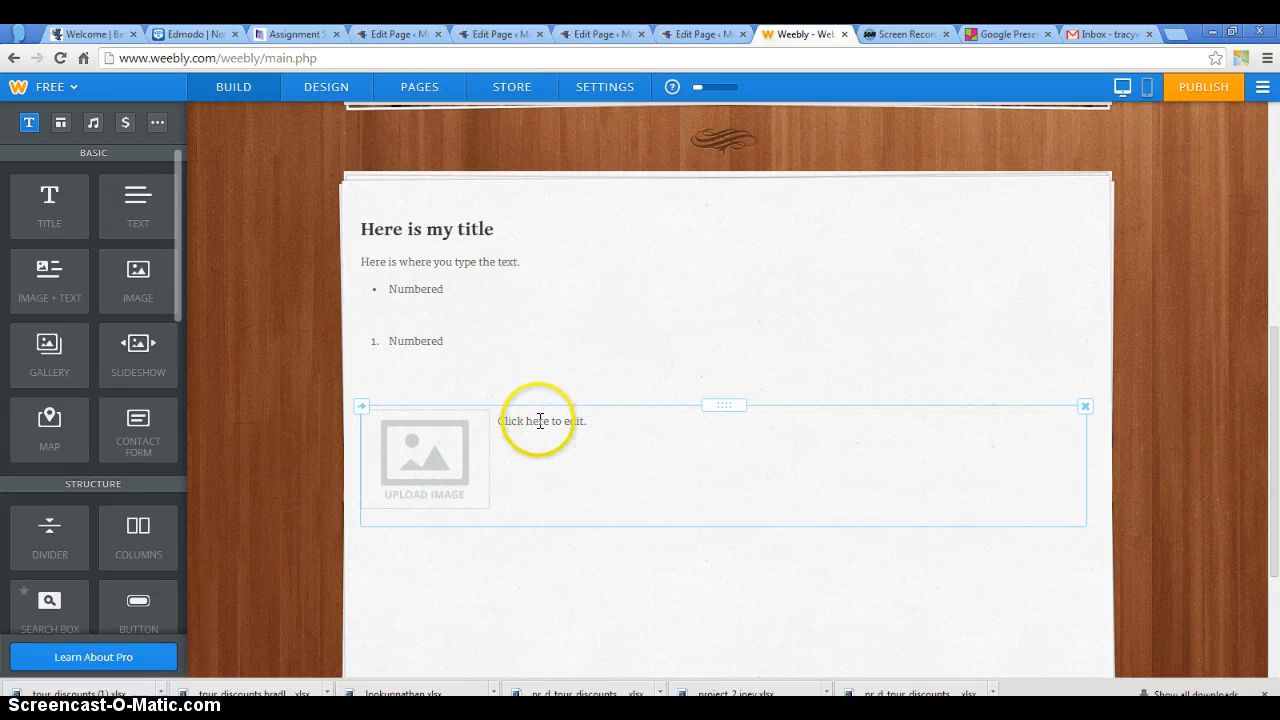
pyautogui.click(437, 457)
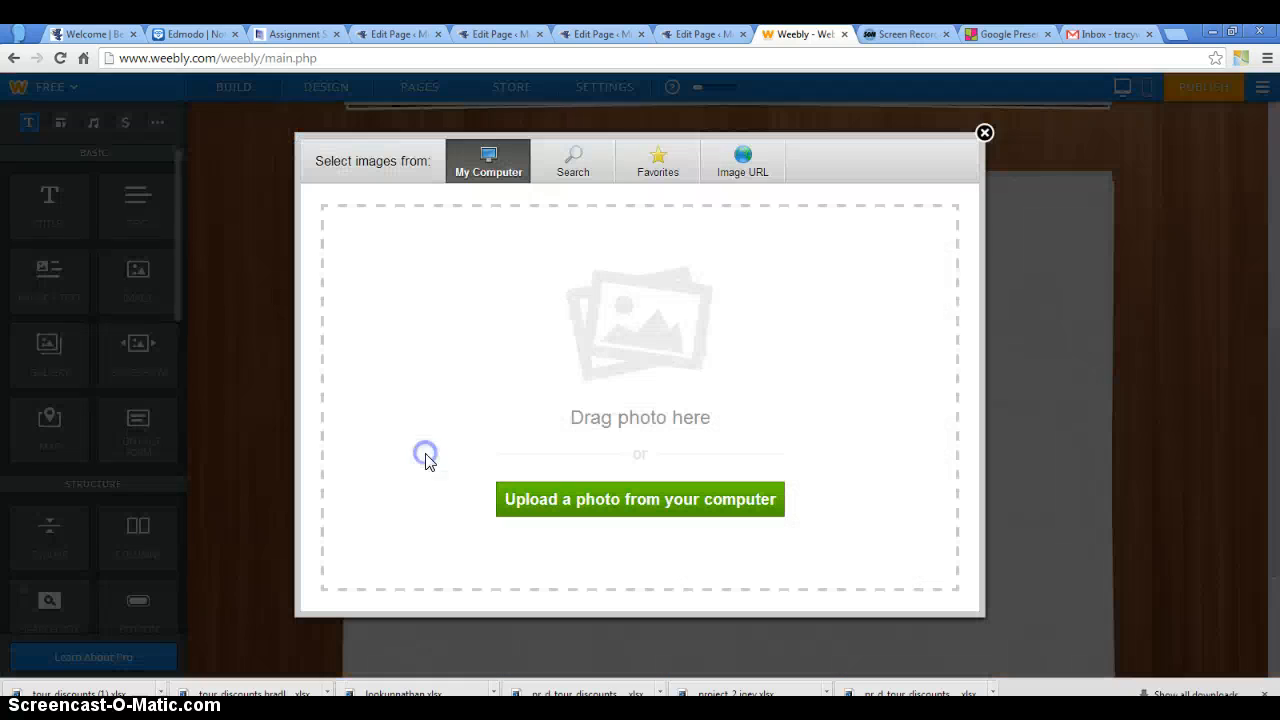
pyautogui.click(983, 137)
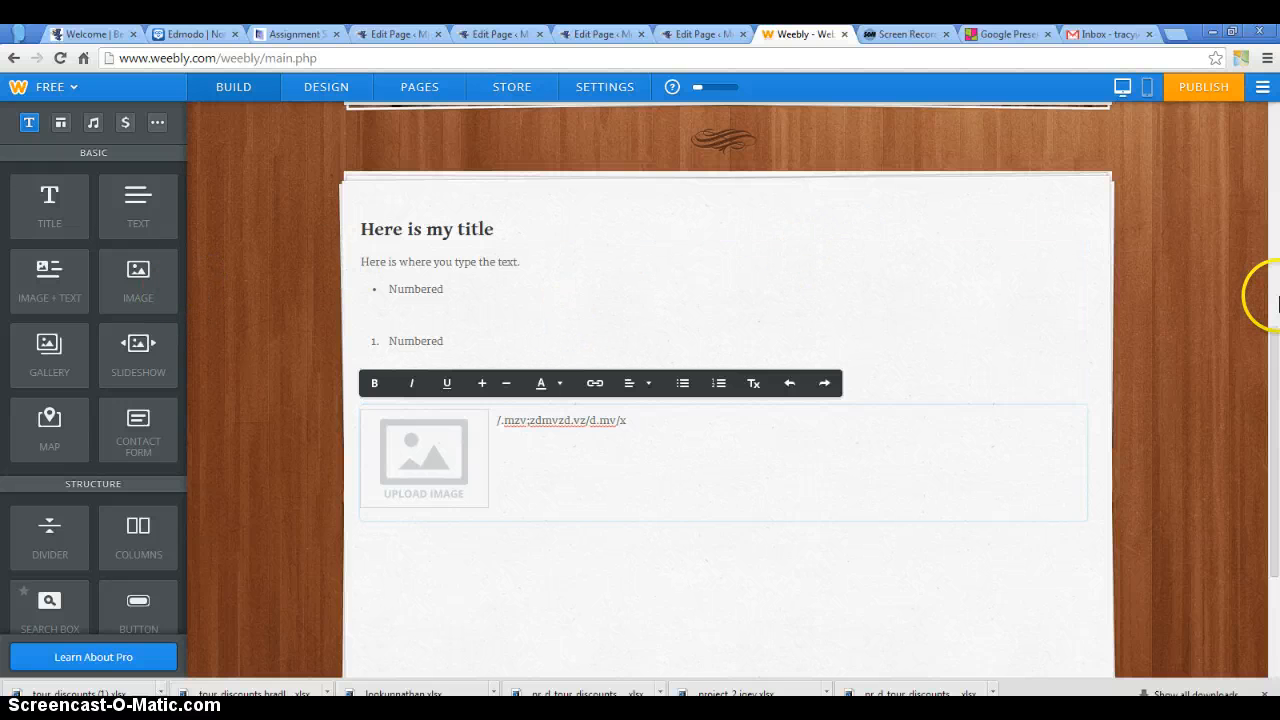
# Delete the "Here is my title" title element from the content area
pyautogui.moveTo(1274, 350); pyautogui.dragTo(1274, 160)
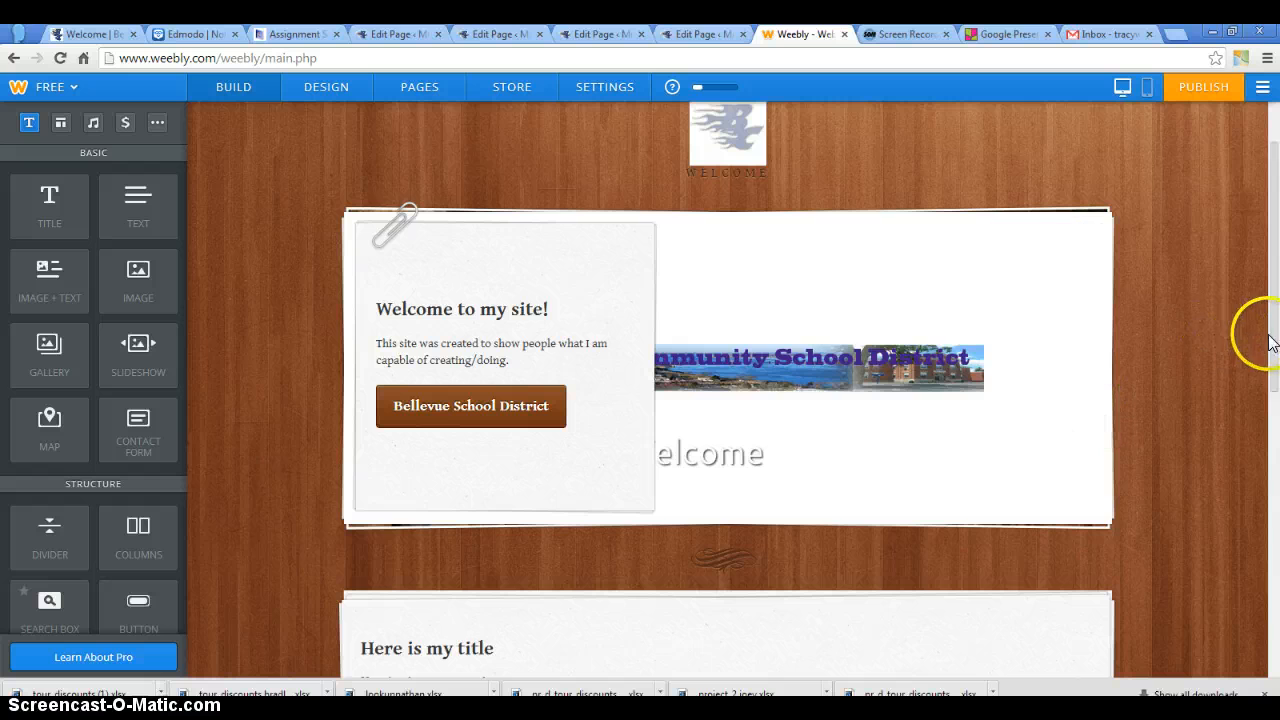
pyautogui.moveTo(1273, 338); pyautogui.dragTo(1273, 399)
pyautogui.click(896, 457)
pyautogui.click(899, 494)
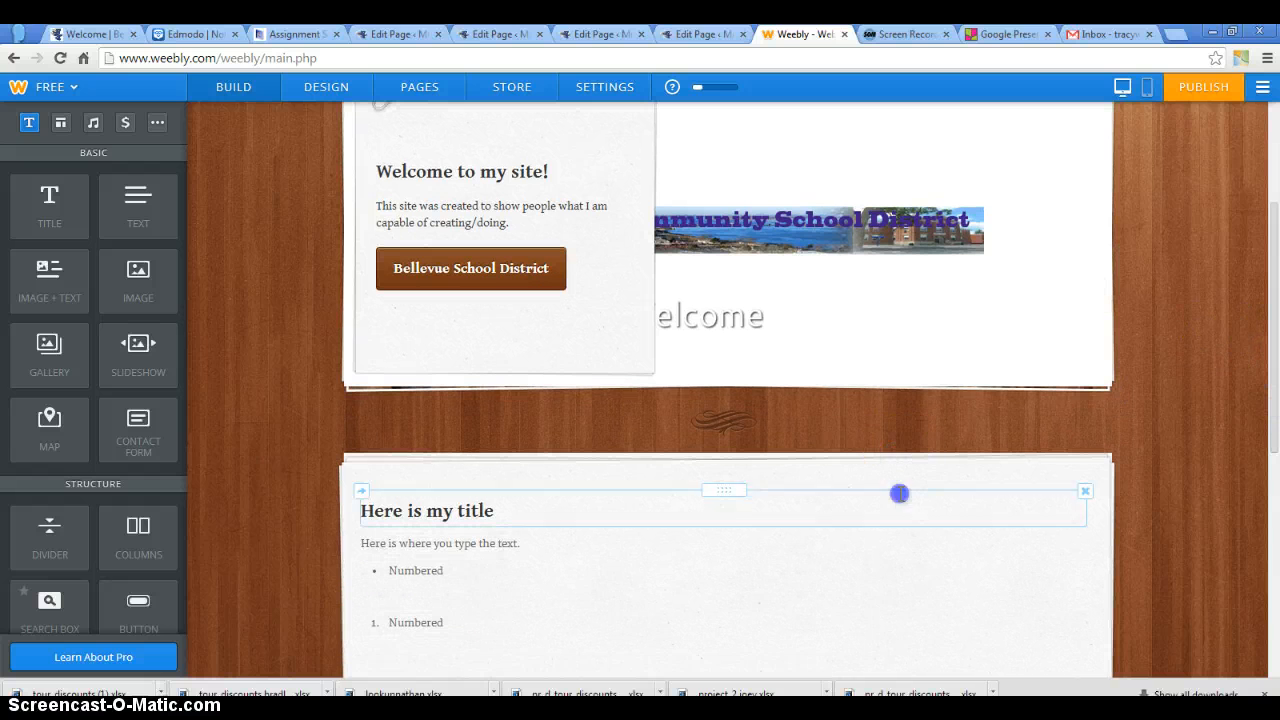
pyautogui.click(988, 488)
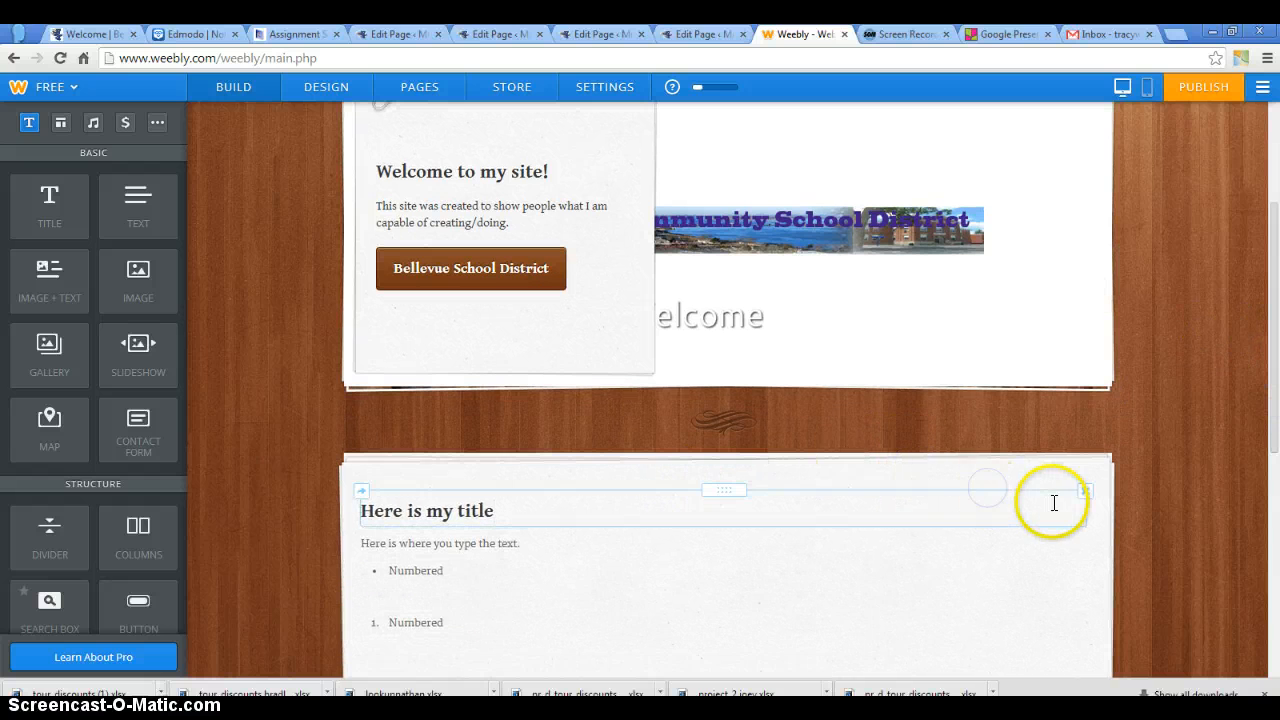
pyautogui.click(1085, 493)
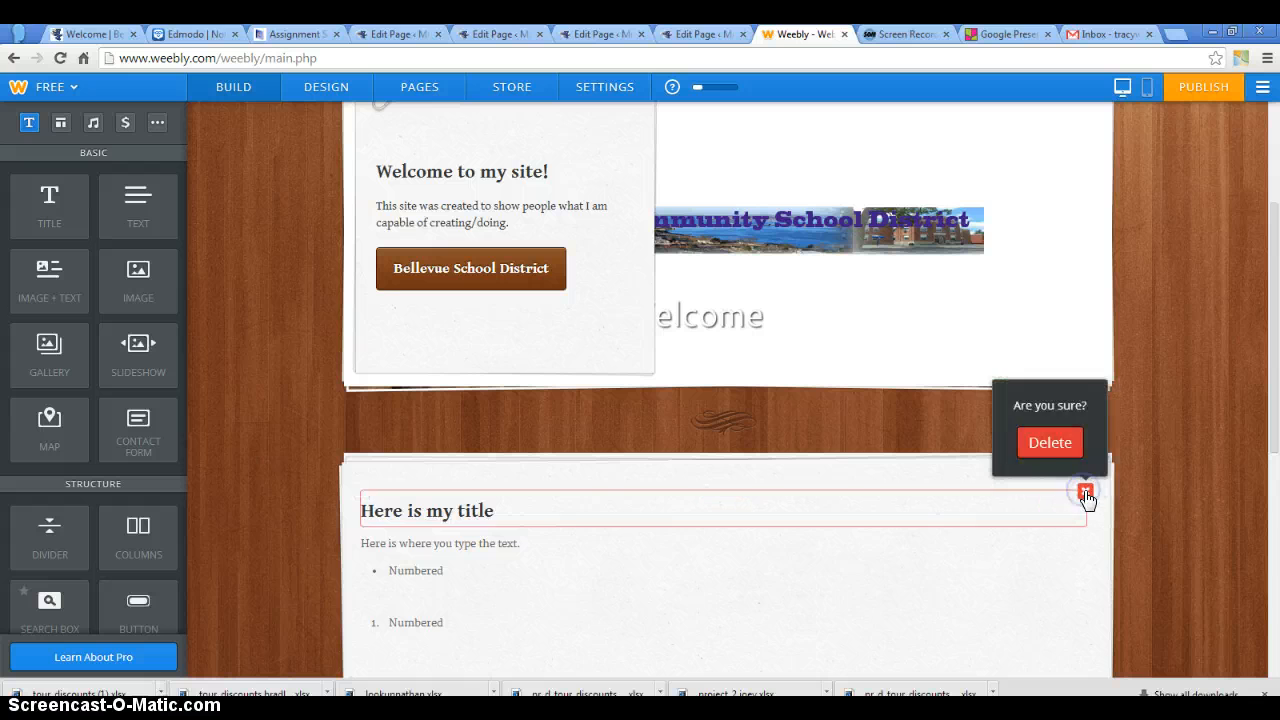
pyautogui.click(1052, 443)
pyautogui.click(815, 588)
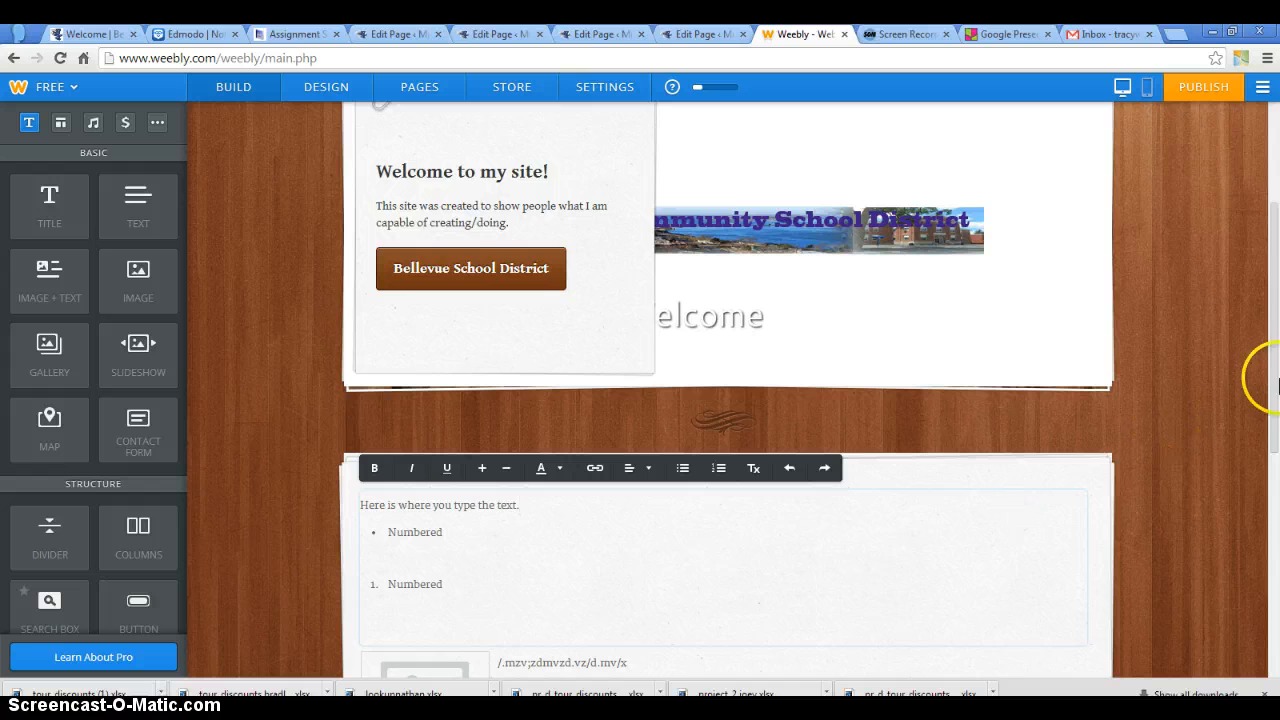
# Delete the image and text element and the text element with the lists from the content area
pyautogui.moveTo(1270, 382); pyautogui.dragTo(1274, 464)
pyautogui.click(911, 565)
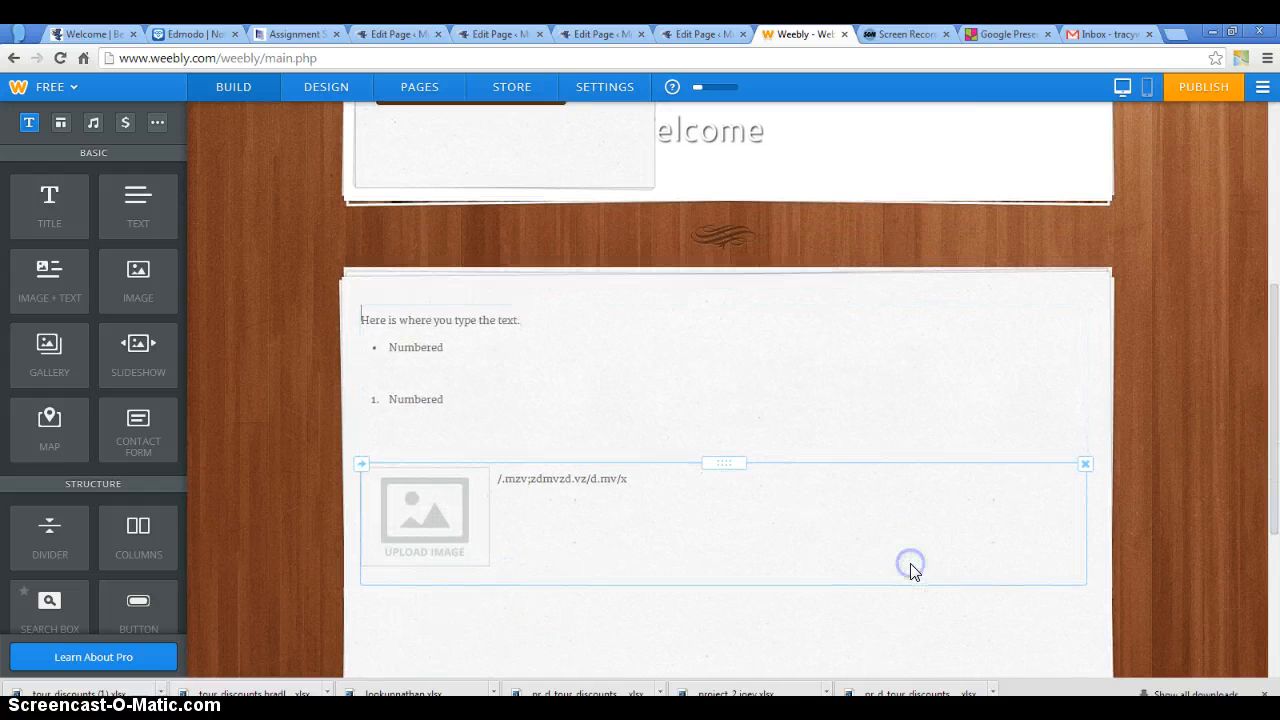
pyautogui.click(1085, 466)
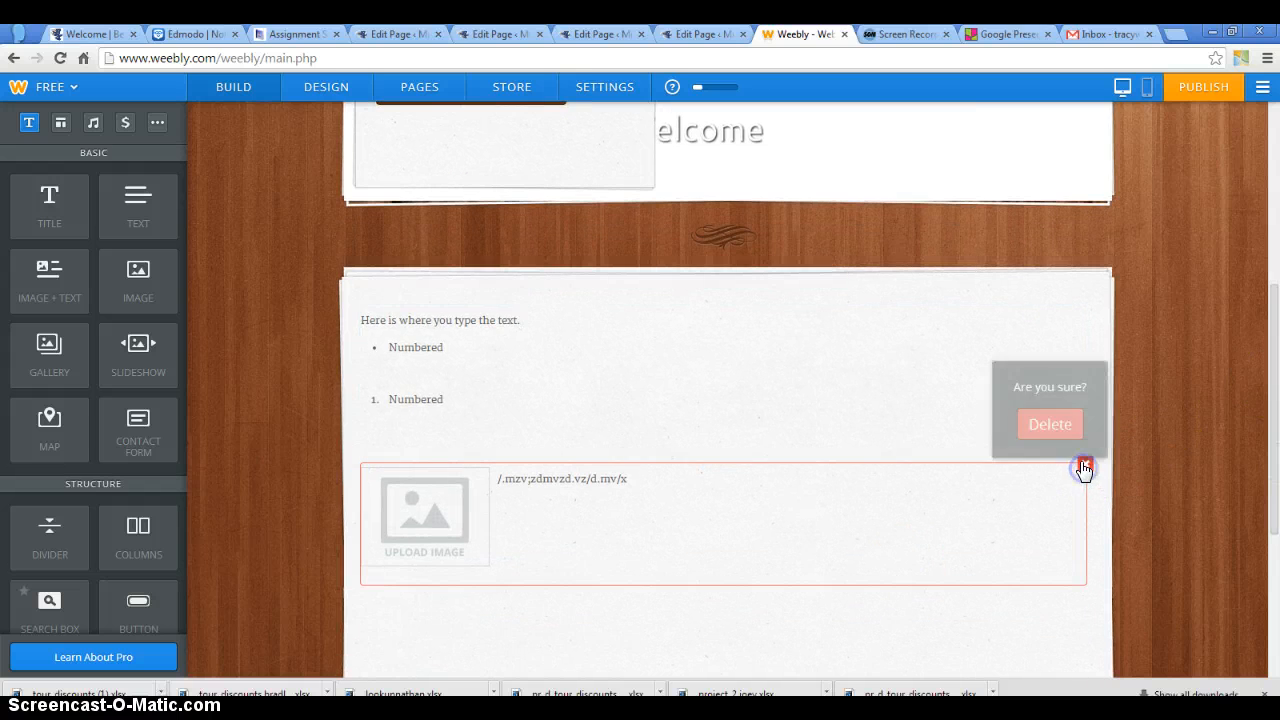
pyautogui.click(1053, 414)
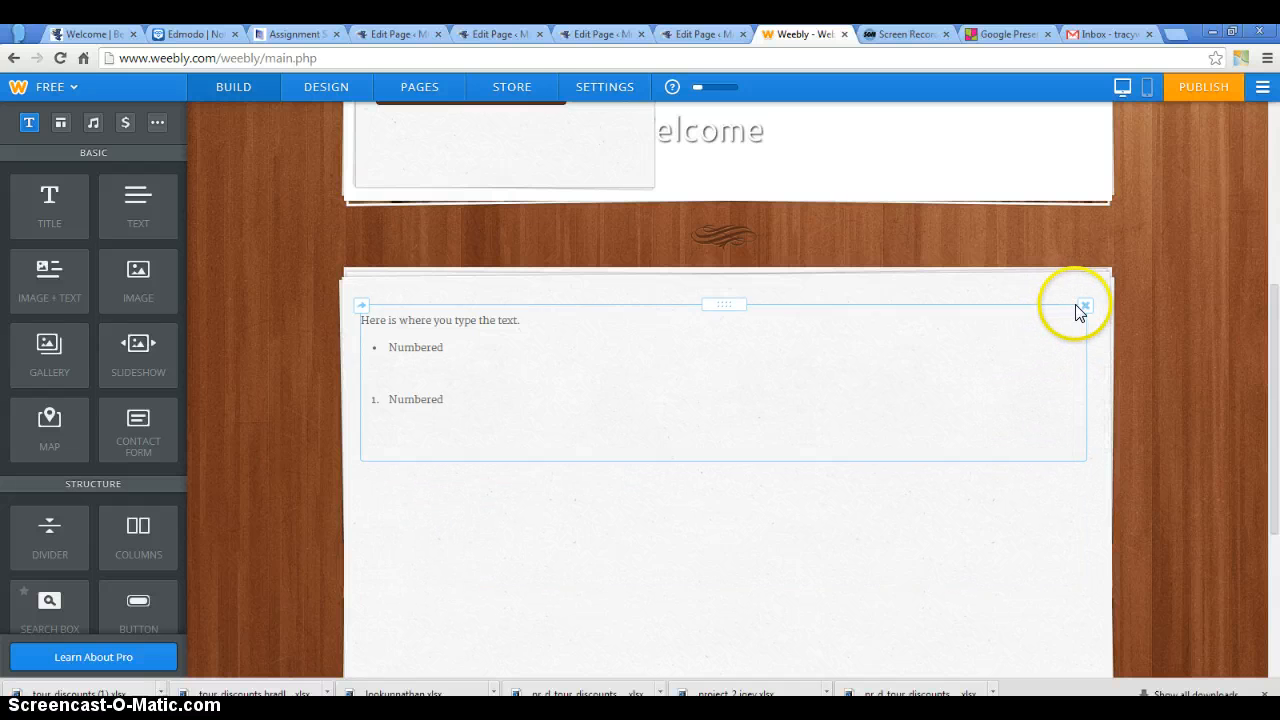
pyautogui.click(1086, 305)
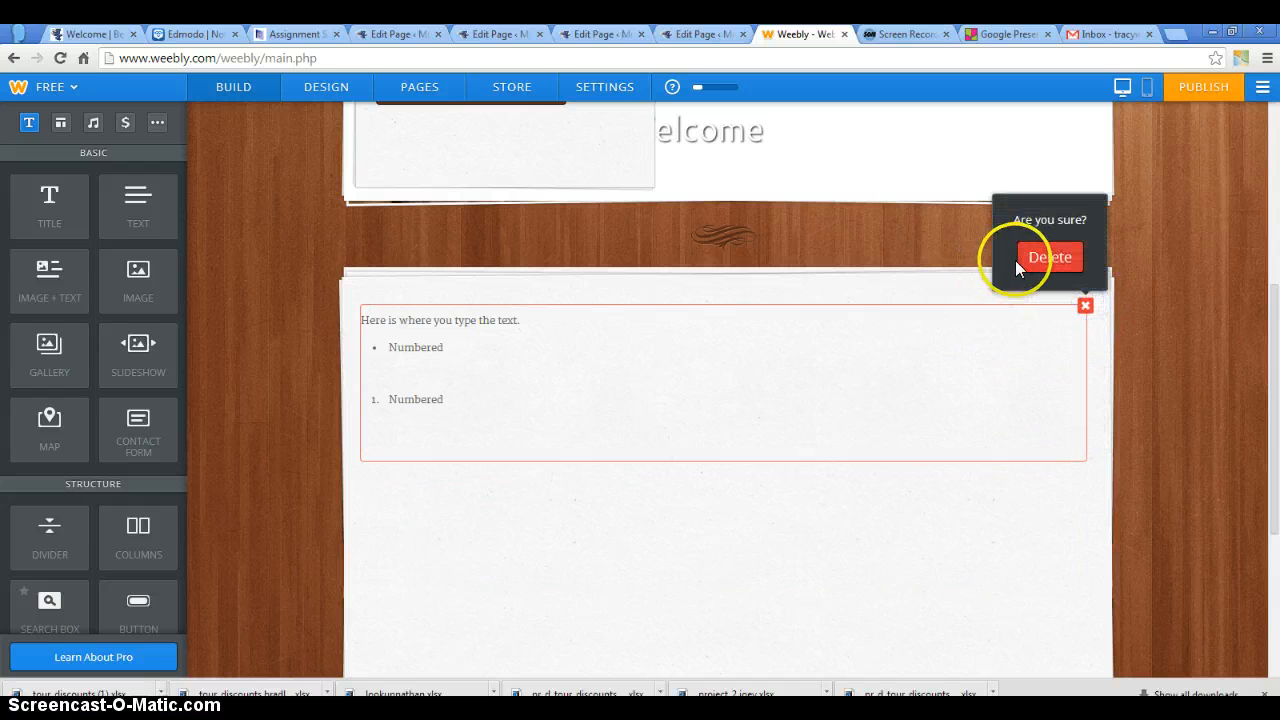
pyautogui.click(1047, 258)
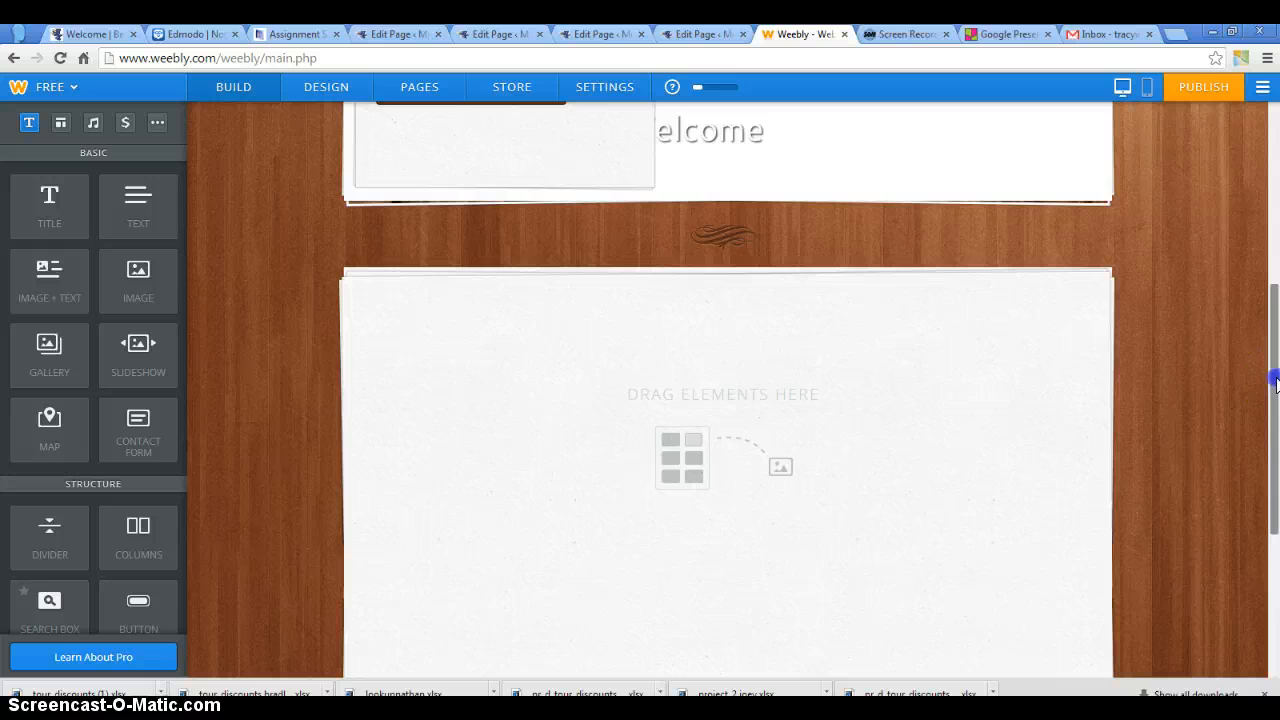
pyautogui.moveTo(1277, 371); pyautogui.dragTo(1275, 334)
pyautogui.scroll(-1, 1276, 570)
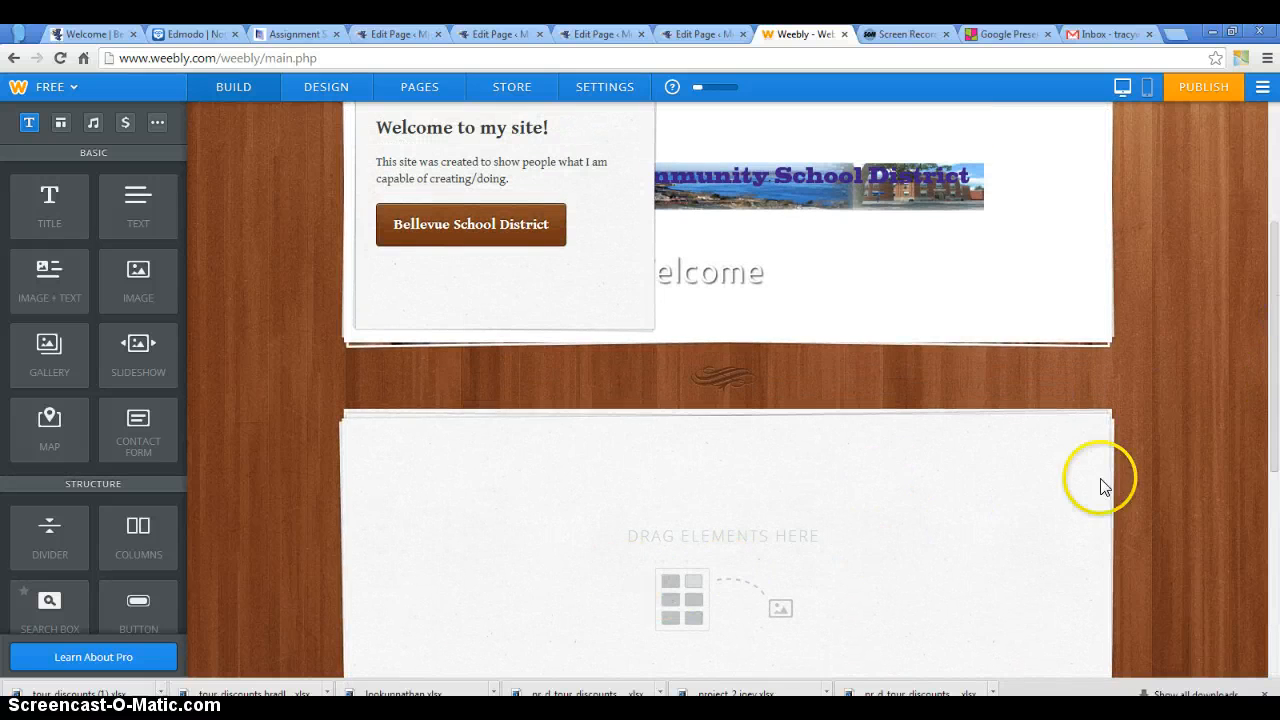
pyautogui.moveTo(1274, 437); pyautogui.dragTo(1276, 490)
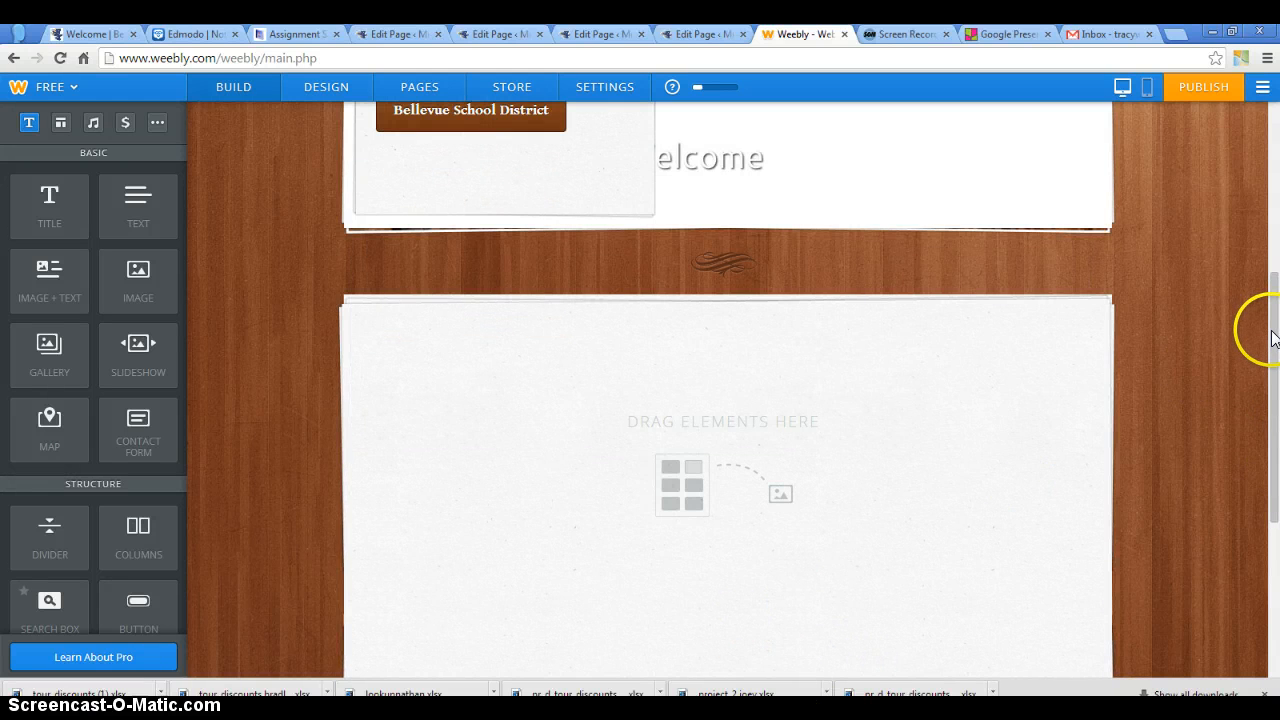
pyautogui.click(1274, 258)
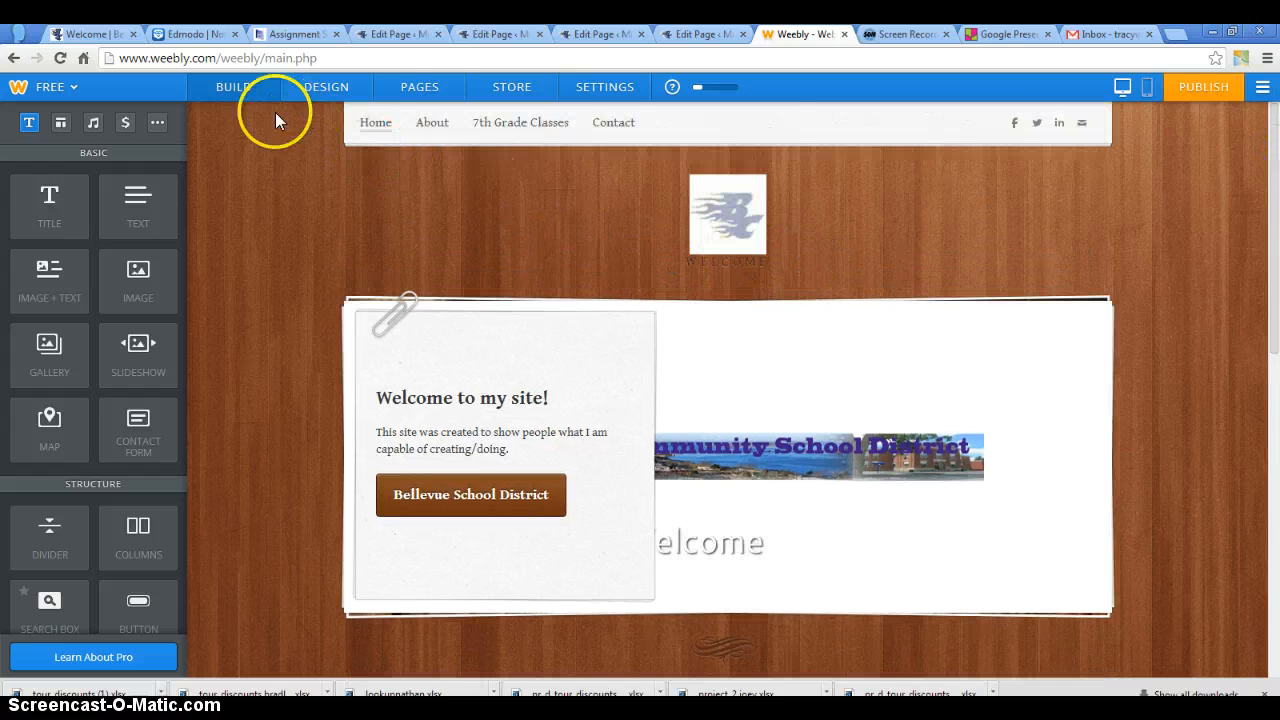
# Change the Home page's layout to Tall Header and save it to return to editing the page
pyautogui.click(402, 86)
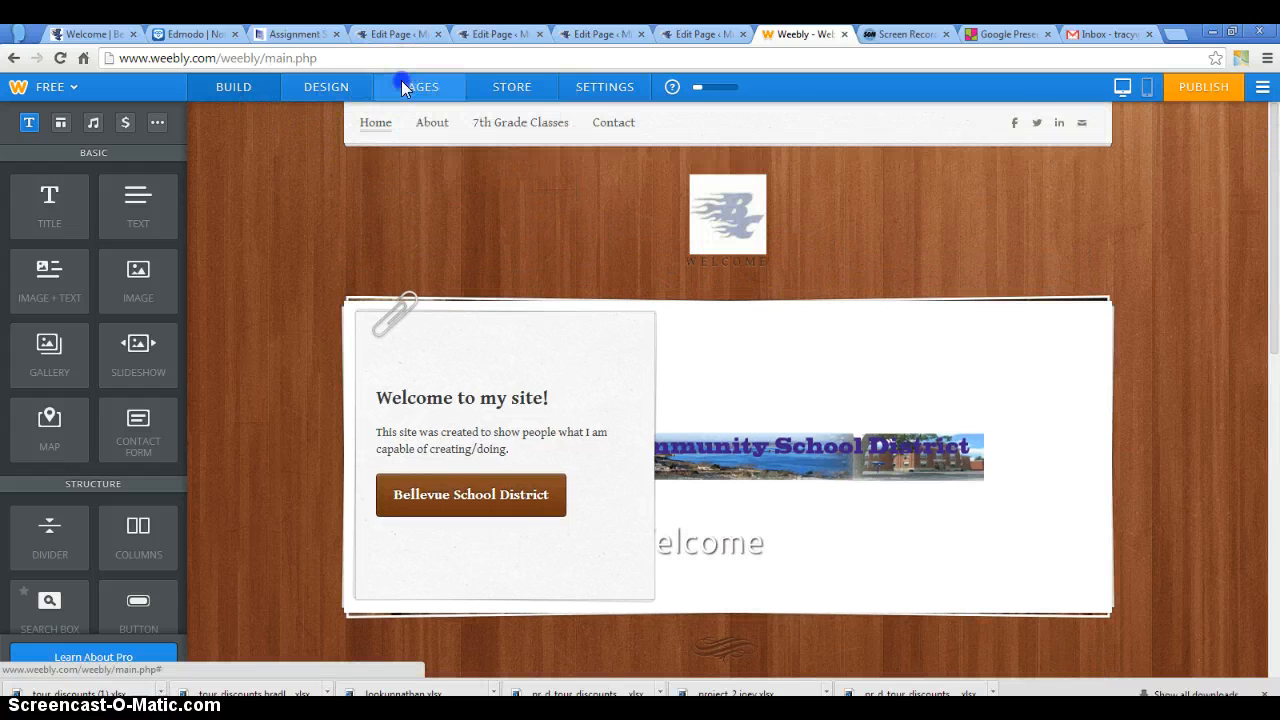
pyautogui.click(416, 87)
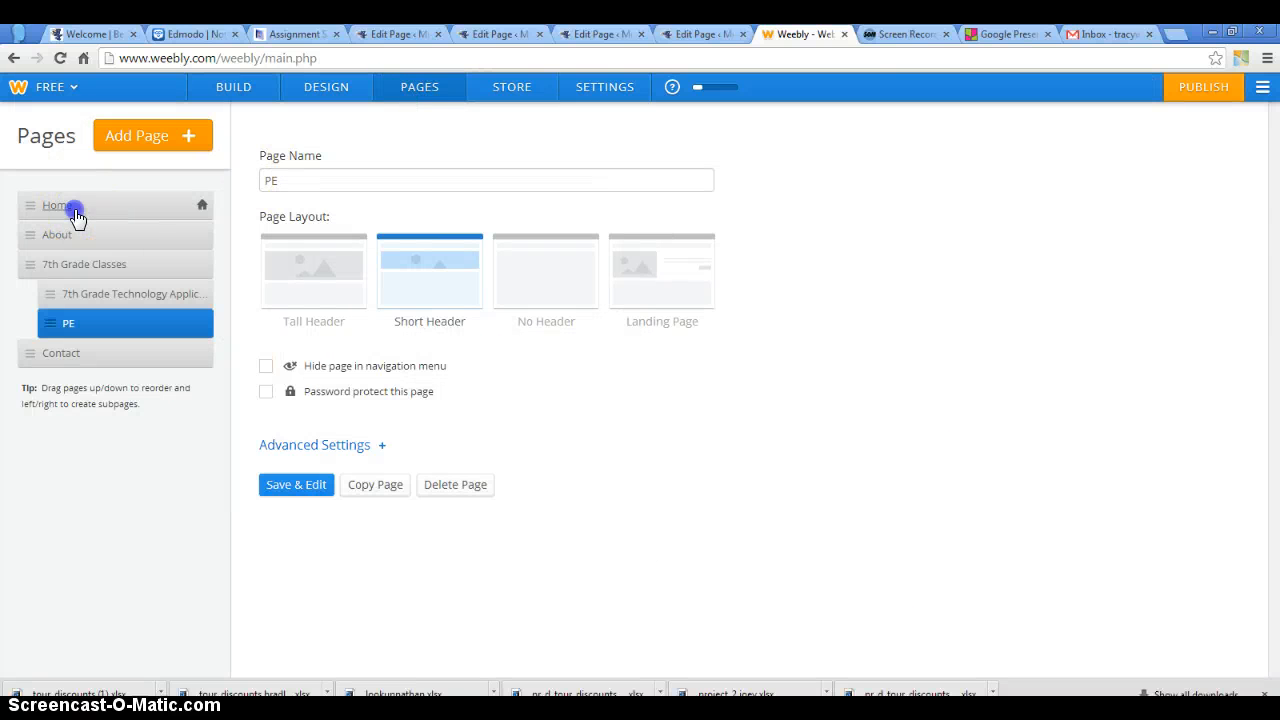
pyautogui.click(76, 214)
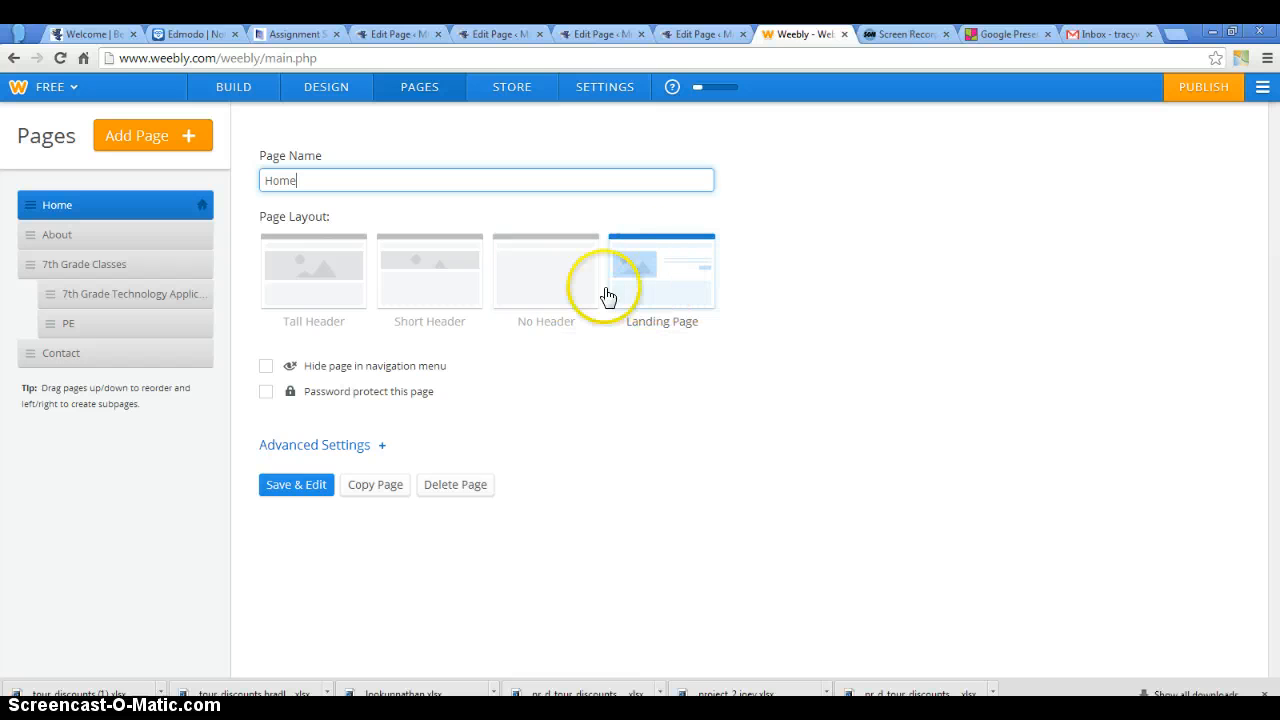
pyautogui.click(318, 302)
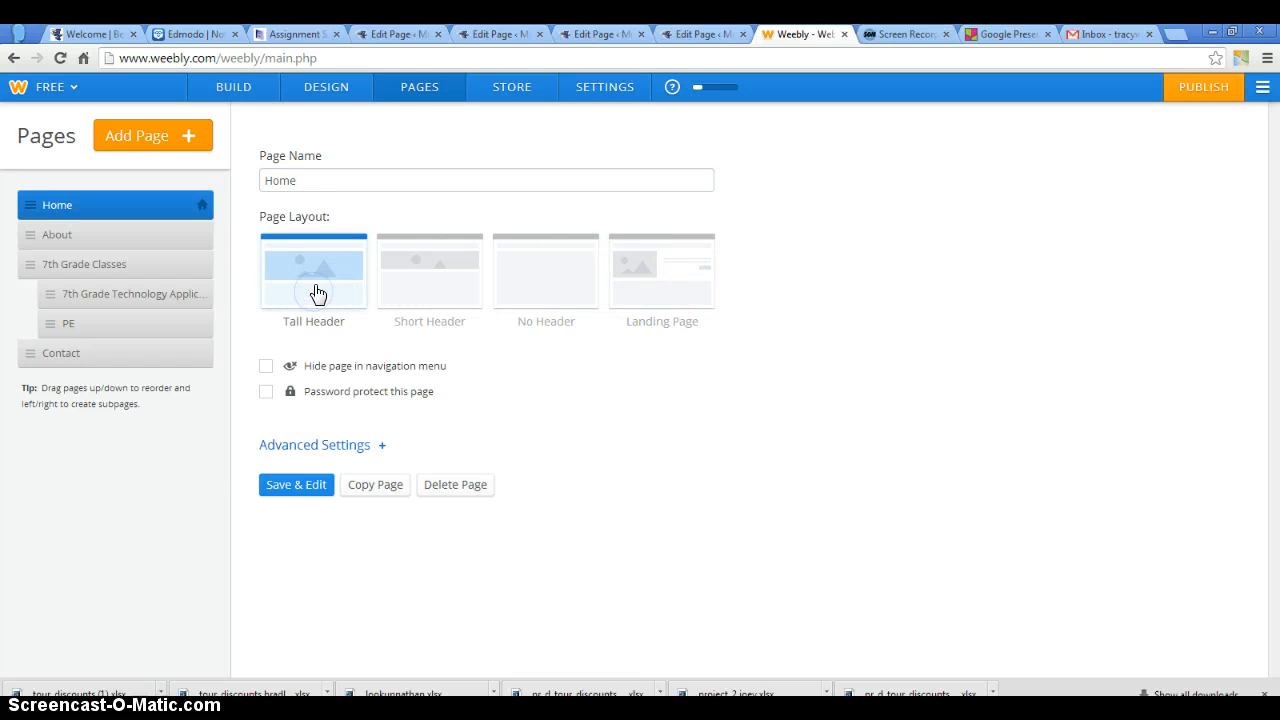
pyautogui.click(281, 485)
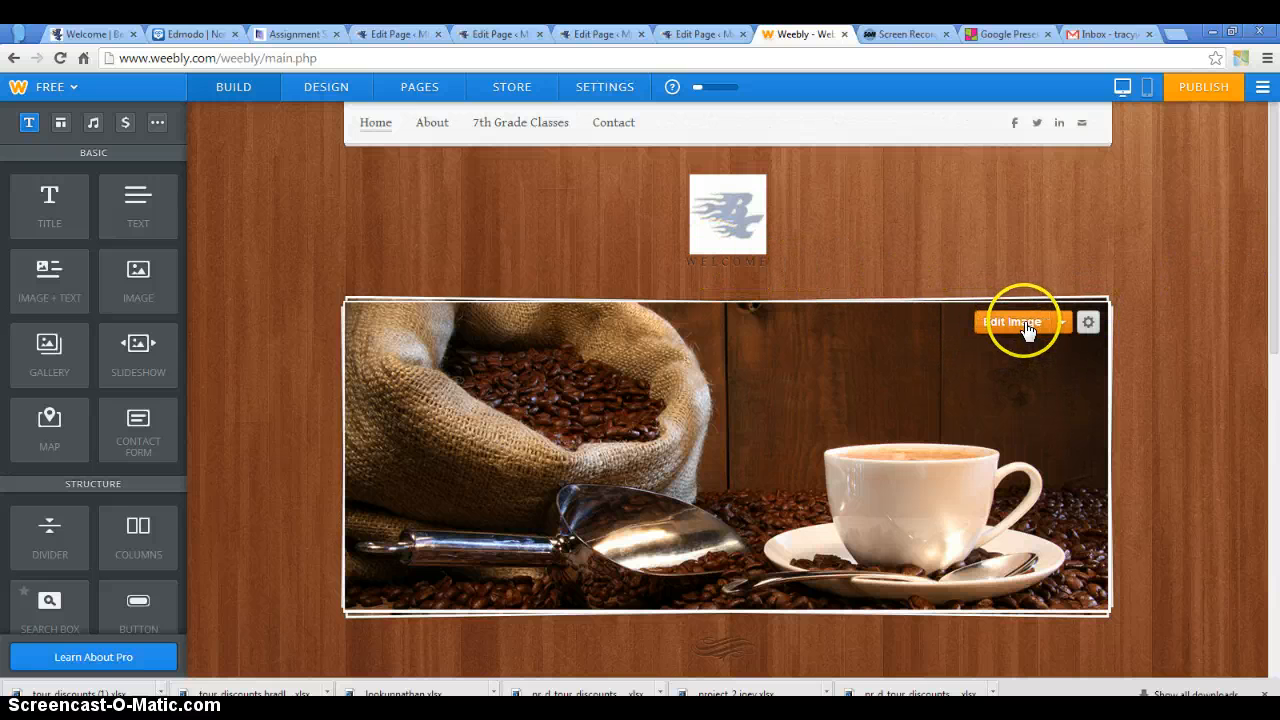
# Open the header image for editing, look at its photo upload options, and save the header to this page only
pyautogui.click(1013, 322)
pyautogui.click(633, 398)
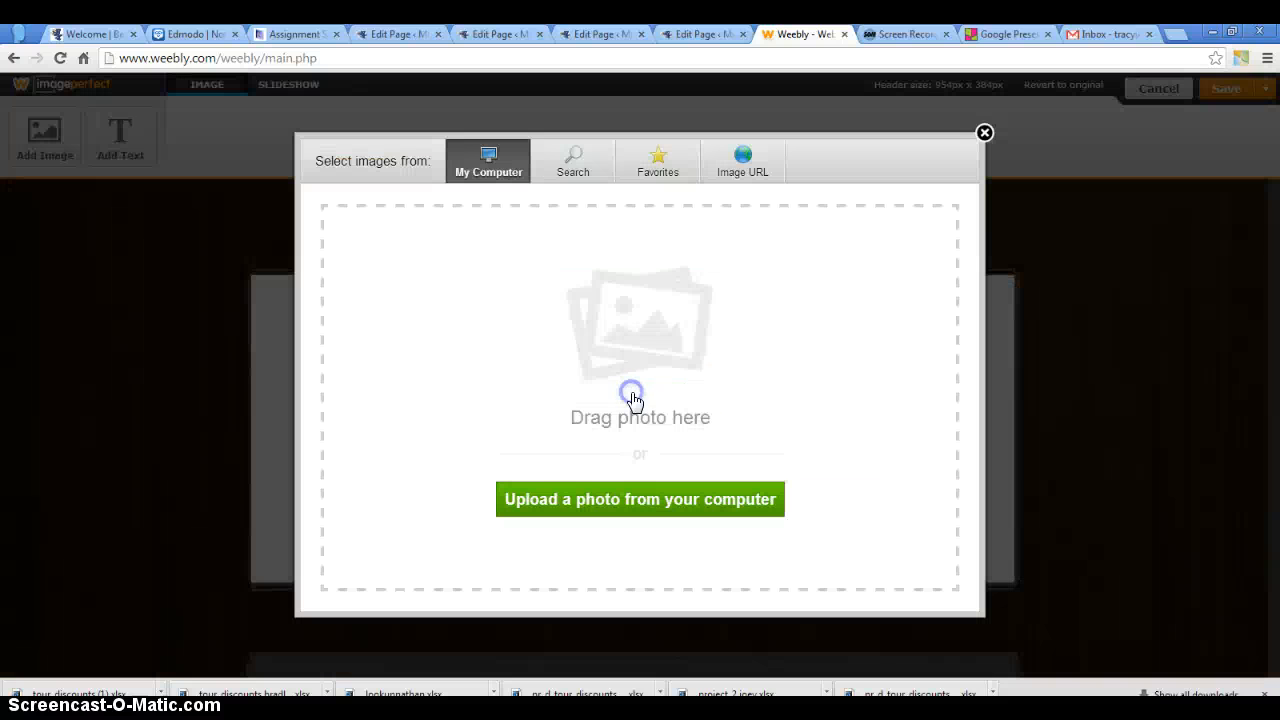
pyautogui.click(622, 503)
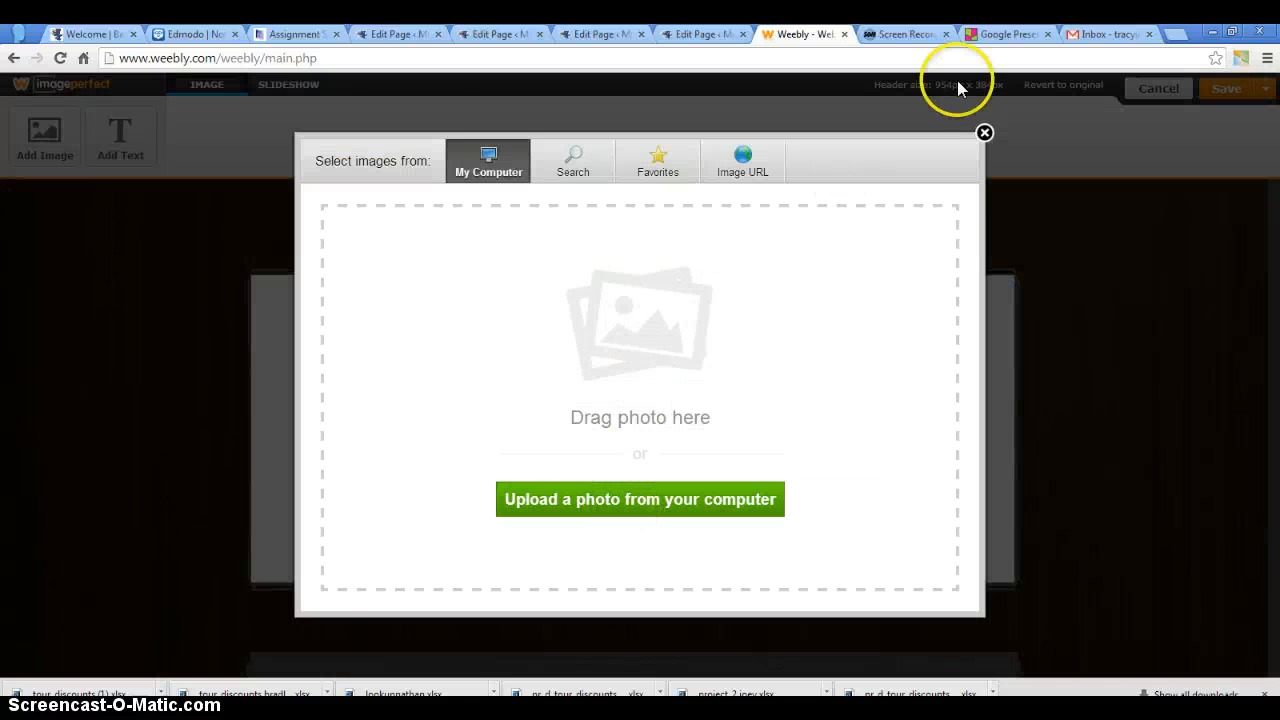
pyautogui.click(984, 133)
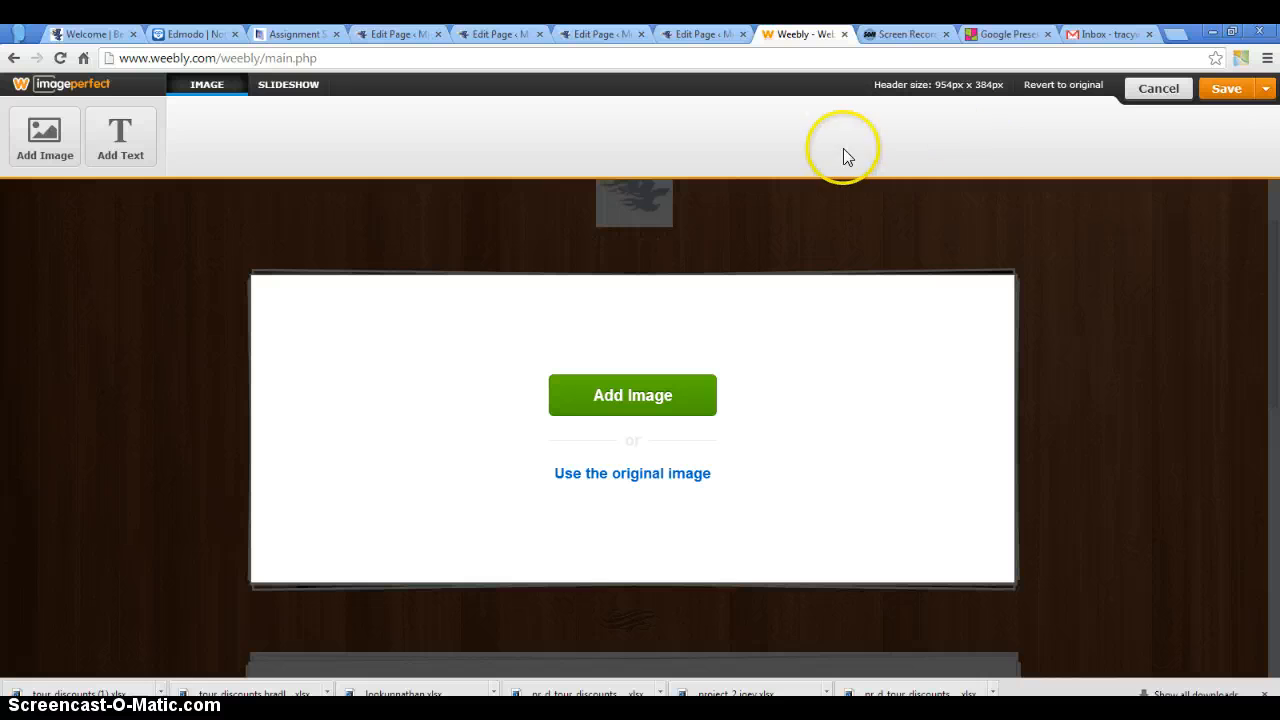
pyautogui.click(1222, 90)
pyautogui.click(1198, 122)
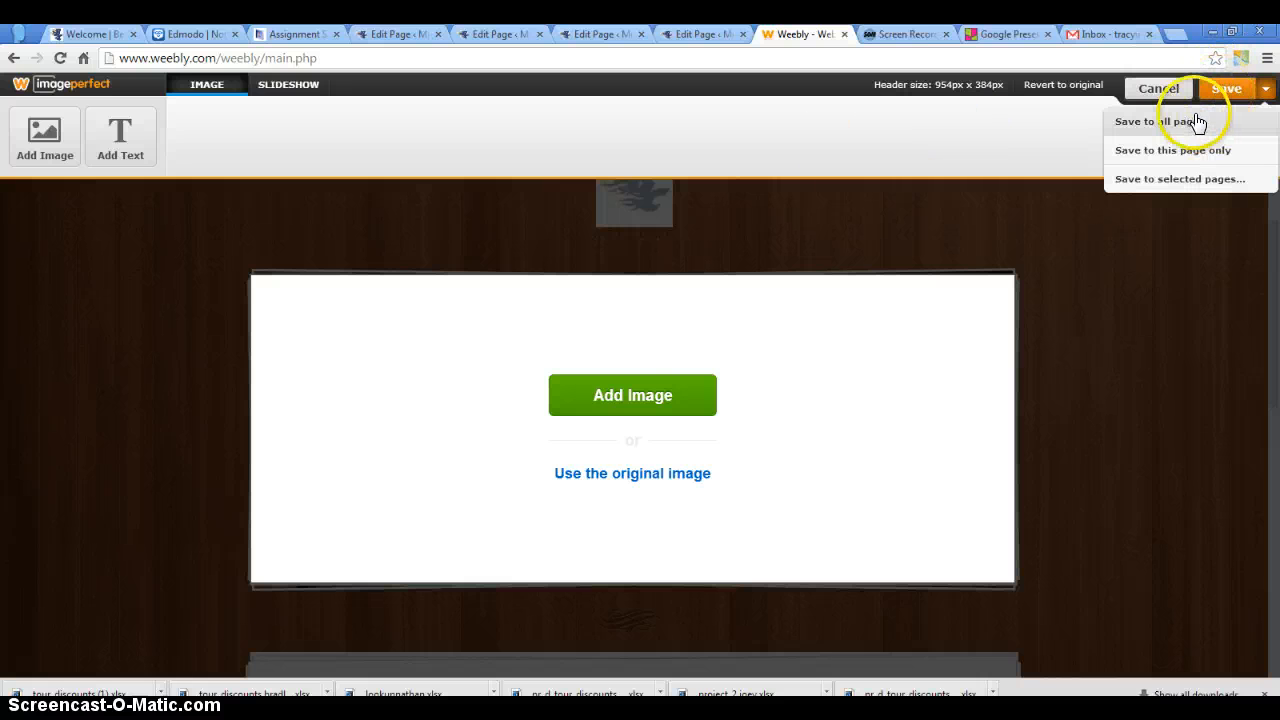
pyautogui.click(1185, 150)
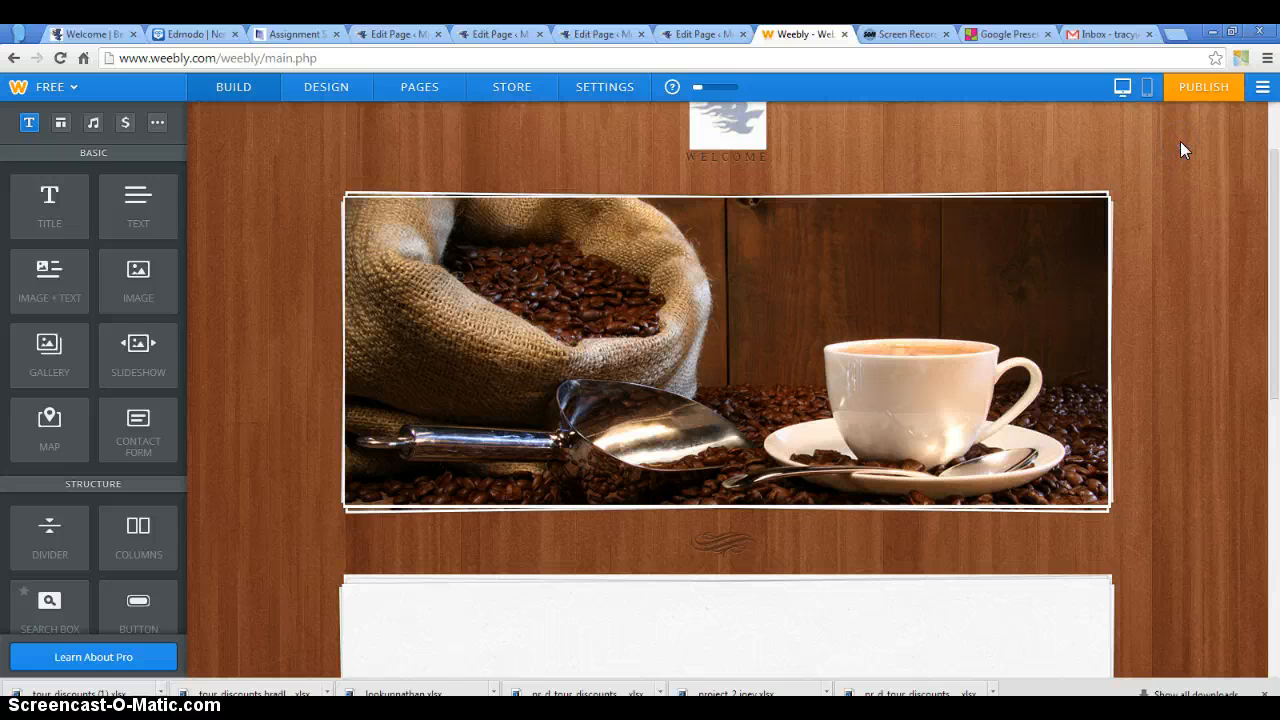
# Switch to the Contact page and add an image element to its empty content area
pyautogui.moveTo(1275, 262); pyautogui.dragTo(1276, 184)
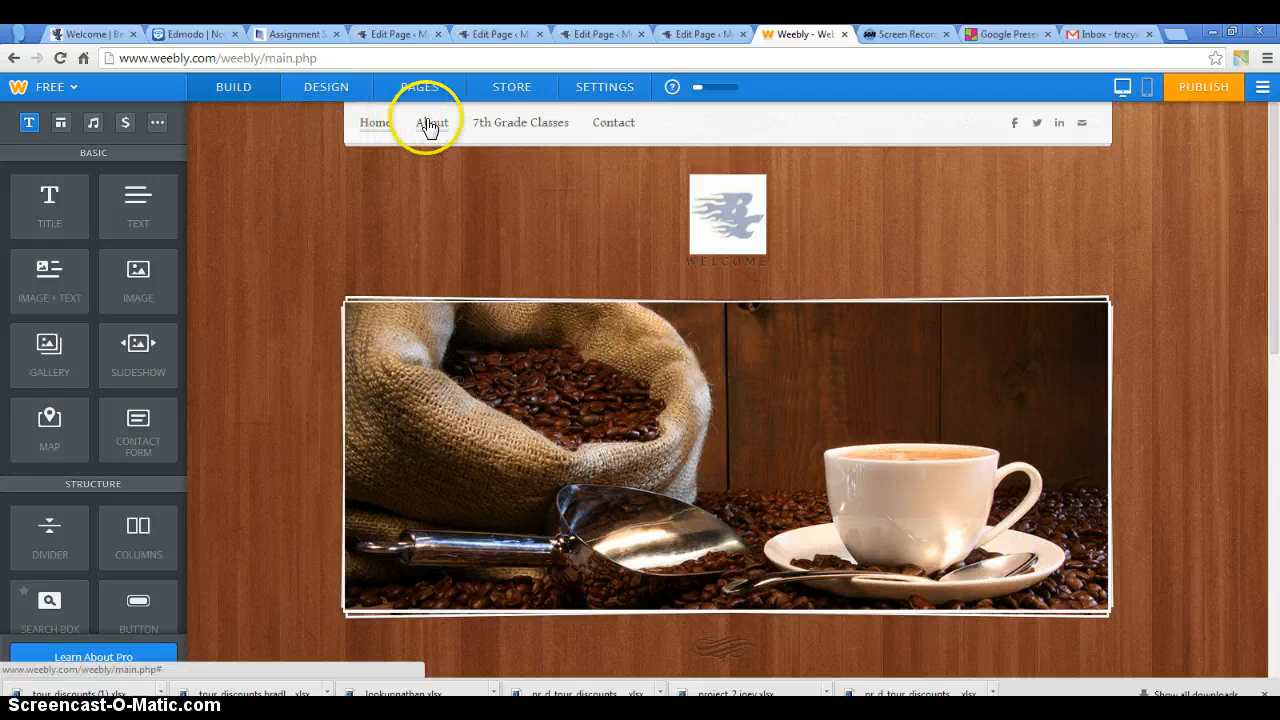
pyautogui.click(613, 122)
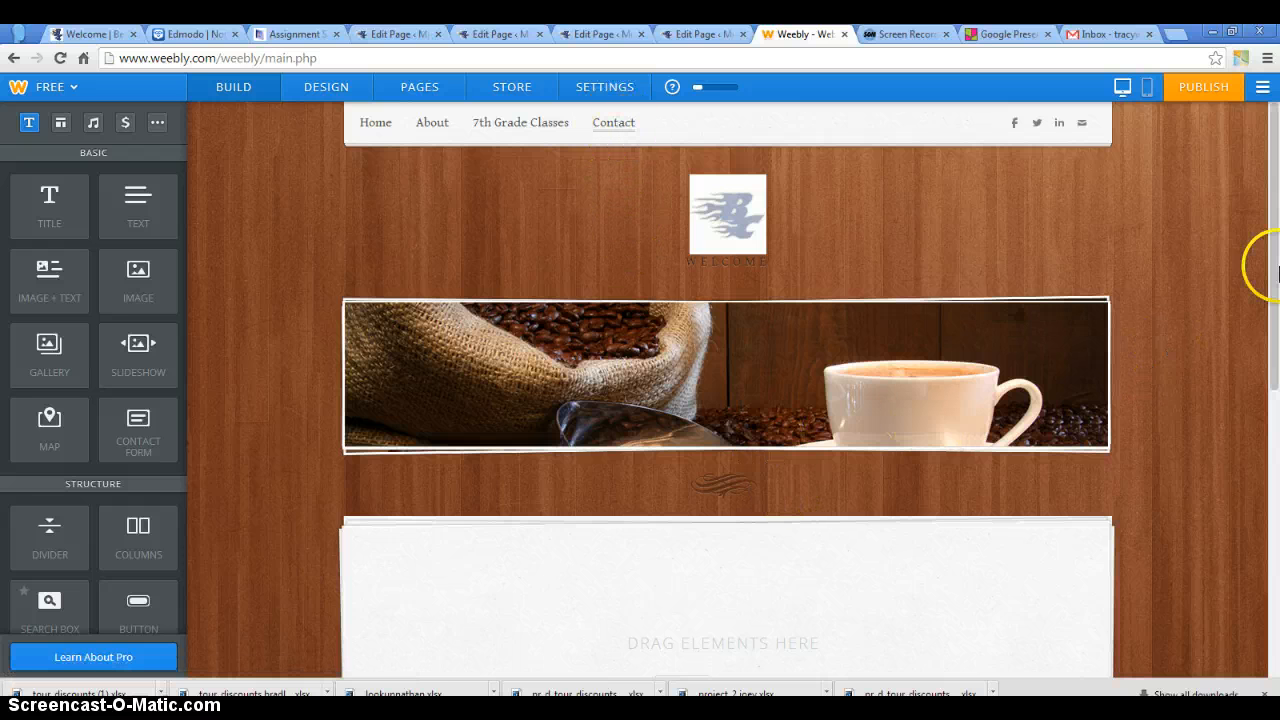
pyautogui.moveTo(1274, 265); pyautogui.dragTo(1274, 475)
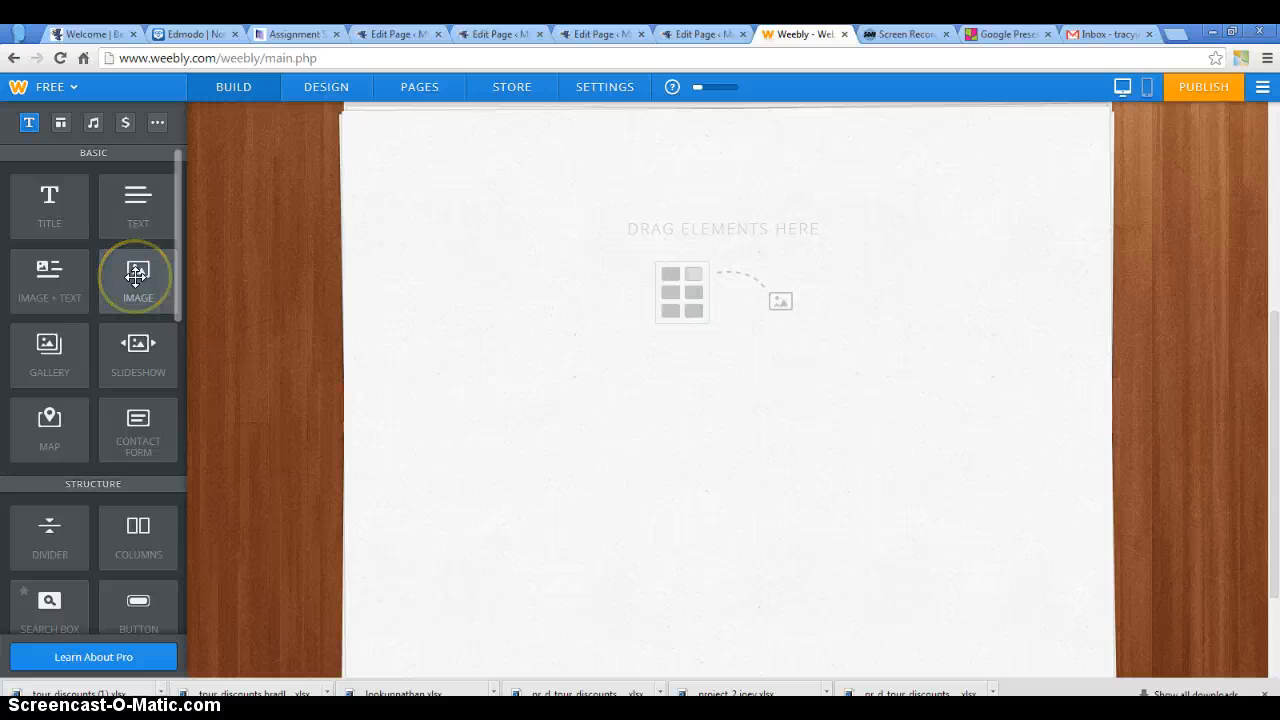
pyautogui.moveTo(137, 276); pyautogui.dragTo(596, 295)
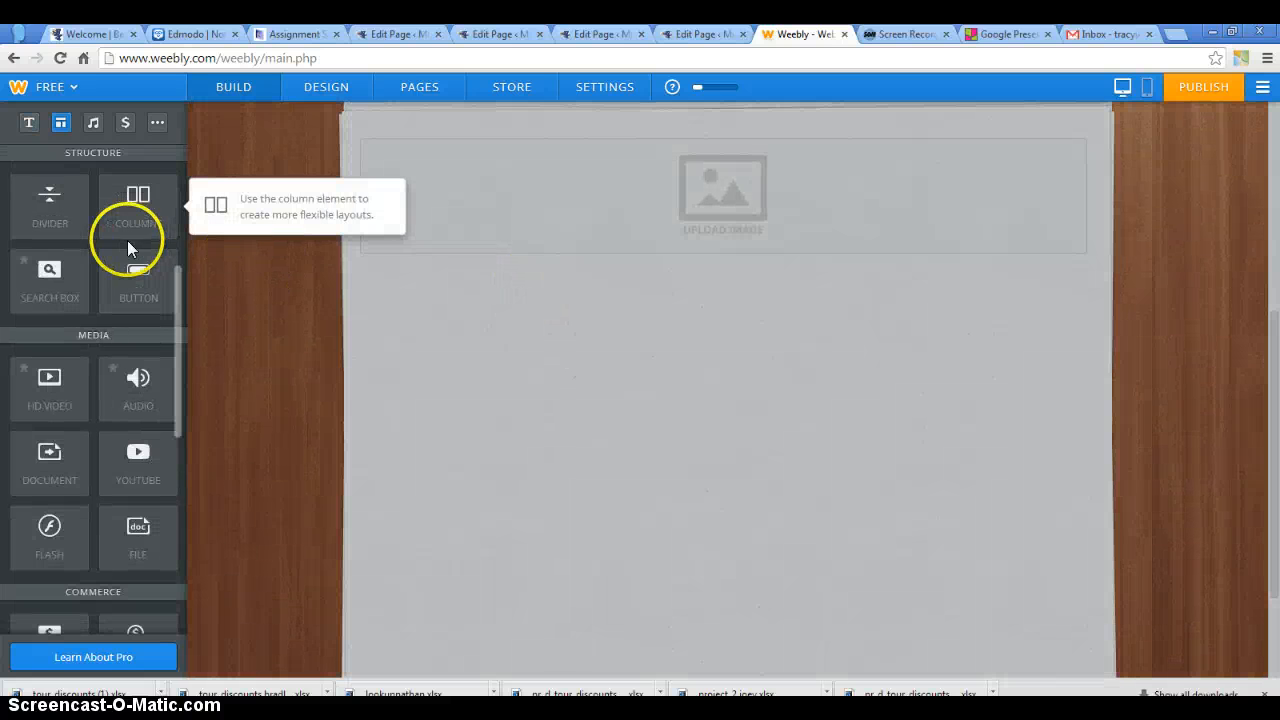
# Add a slideshow element below the image placeholder using the Double Thumbnails style
pyautogui.moveTo(180, 337); pyautogui.dragTo(570, 354)
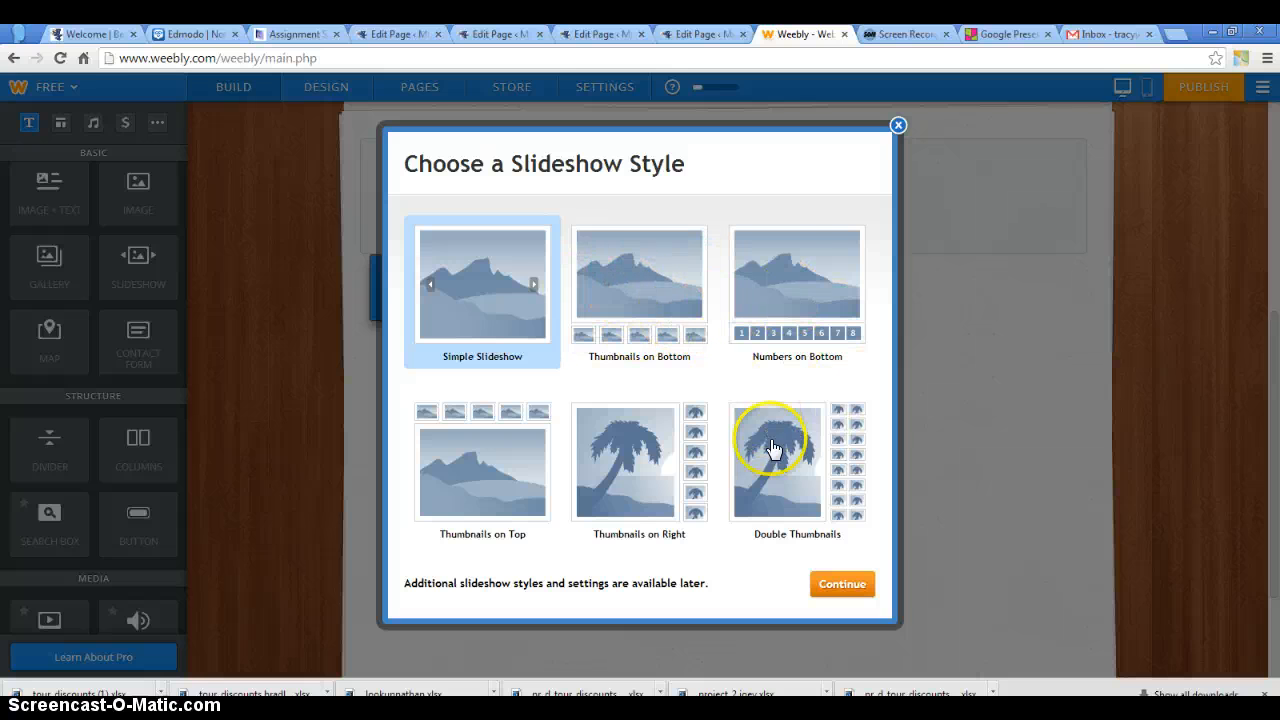
pyautogui.click(790, 458)
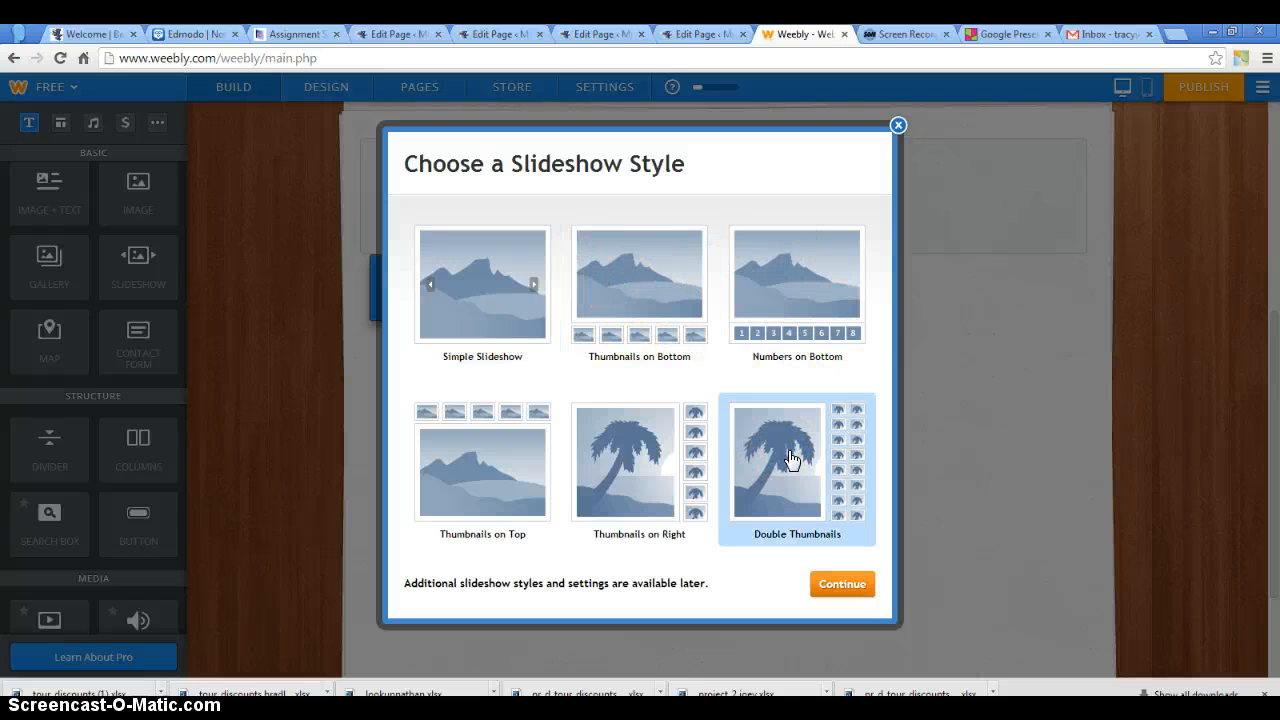
pyautogui.click(836, 586)
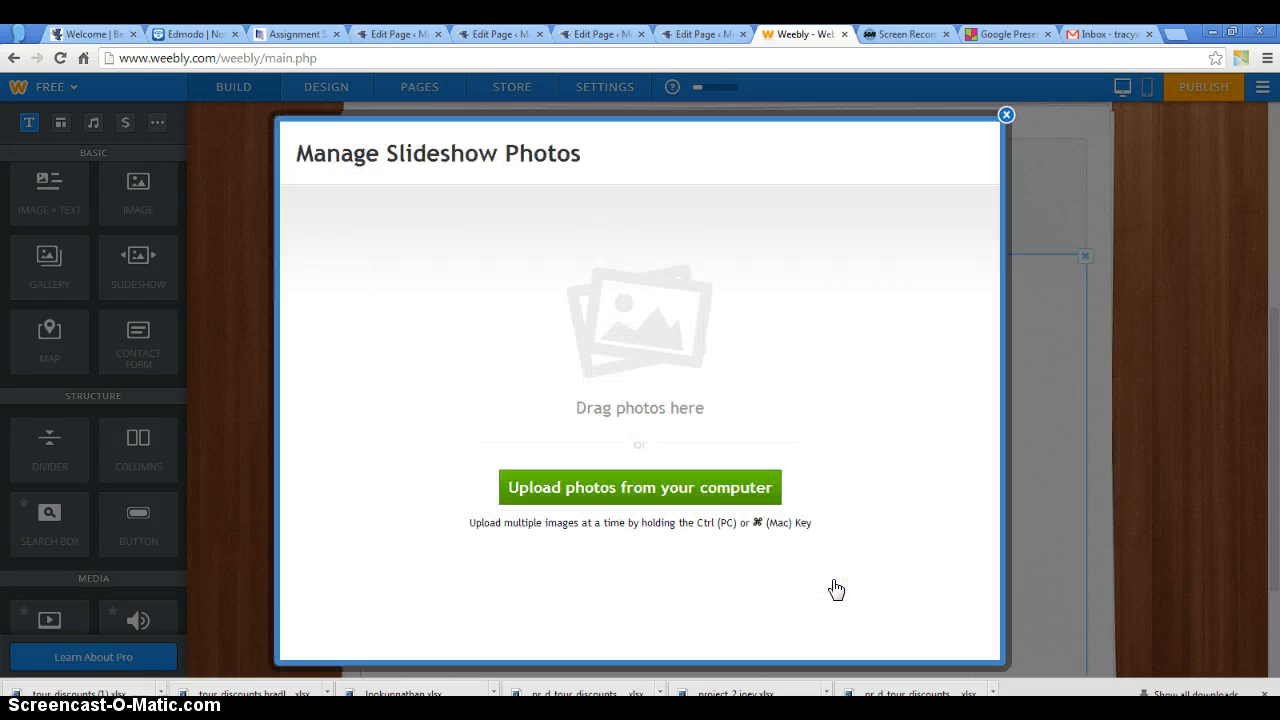
# Upload all the images in the Pictures folder to the slideshow and save its photos
pyautogui.click(754, 488)
pyautogui.click(583, 327)
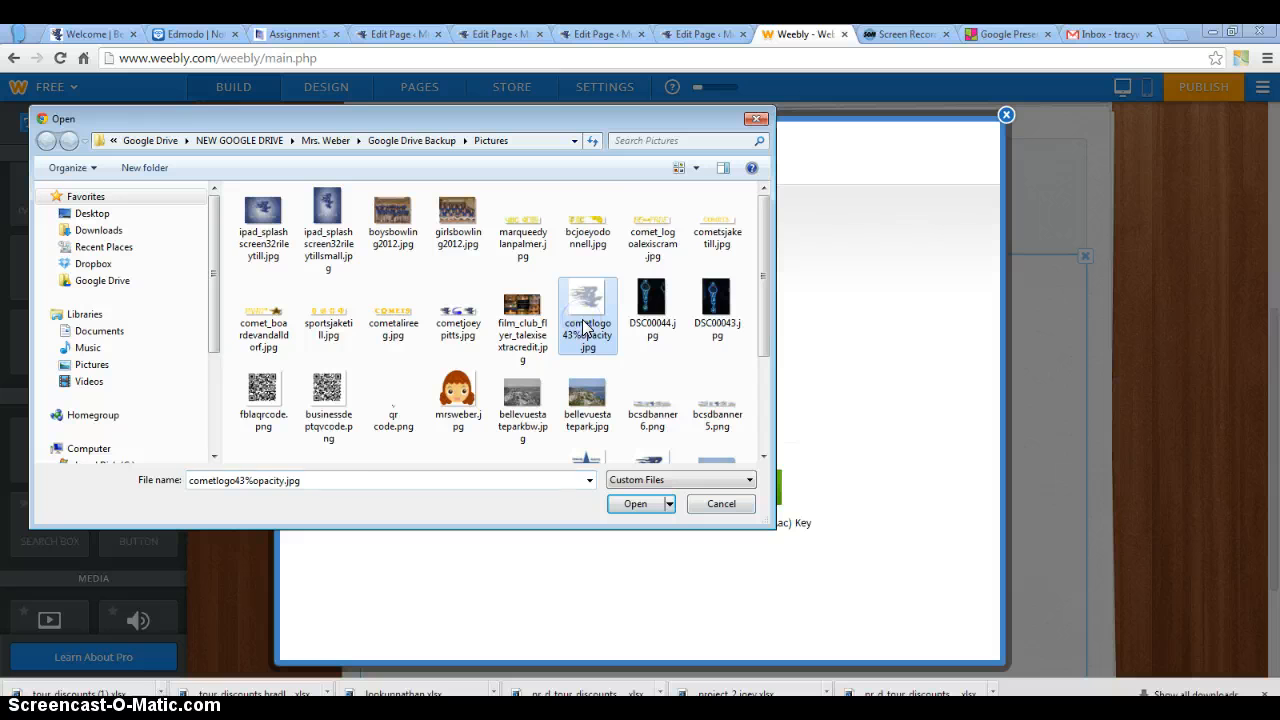
pyautogui.hotkey('ctrl', 'a')
pyautogui.click(632, 503)
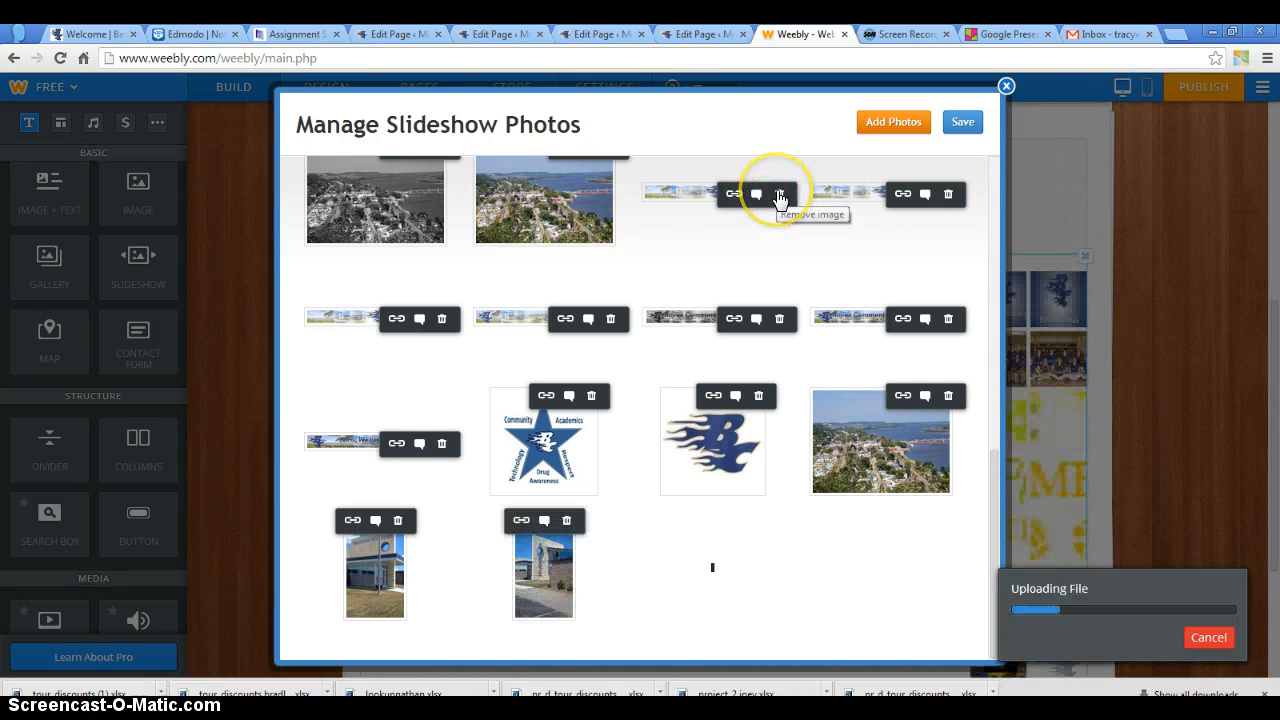
pyautogui.click(962, 124)
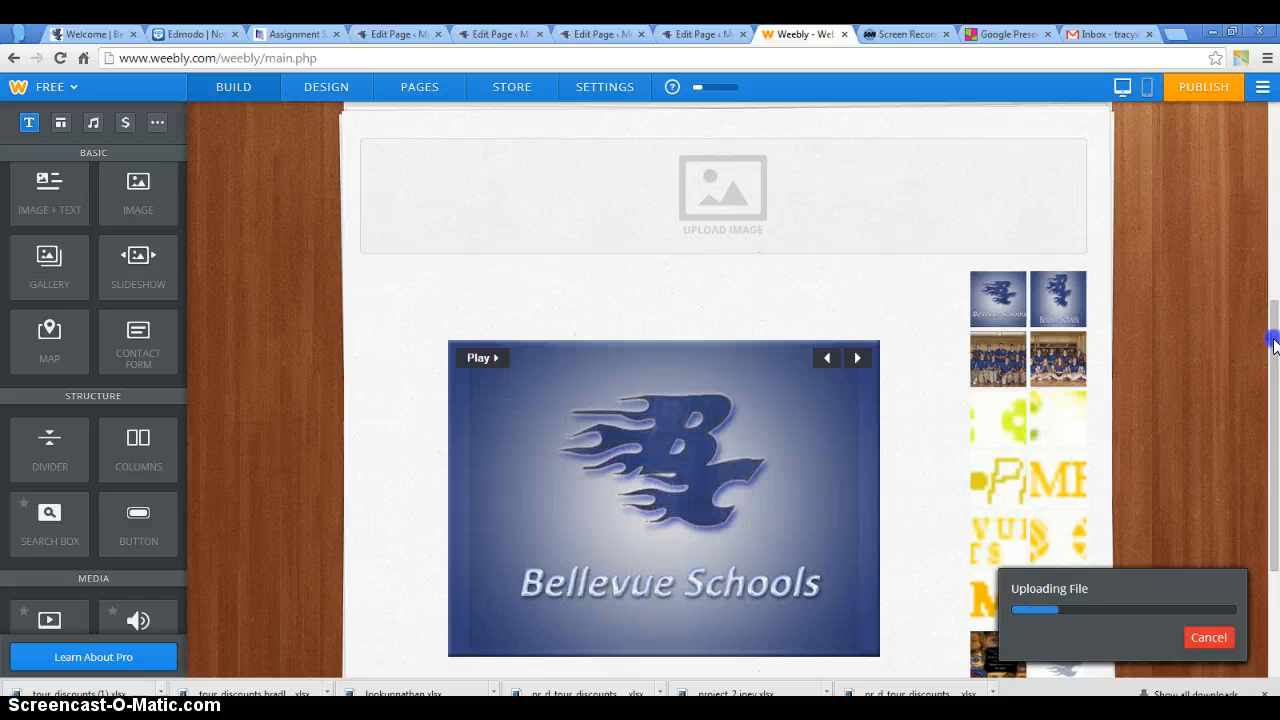
# Preview the slideshow by opening photos from its thumbnails, playing it, and advancing through several photos
pyautogui.moveTo(1273, 341); pyautogui.dragTo(1273, 394)
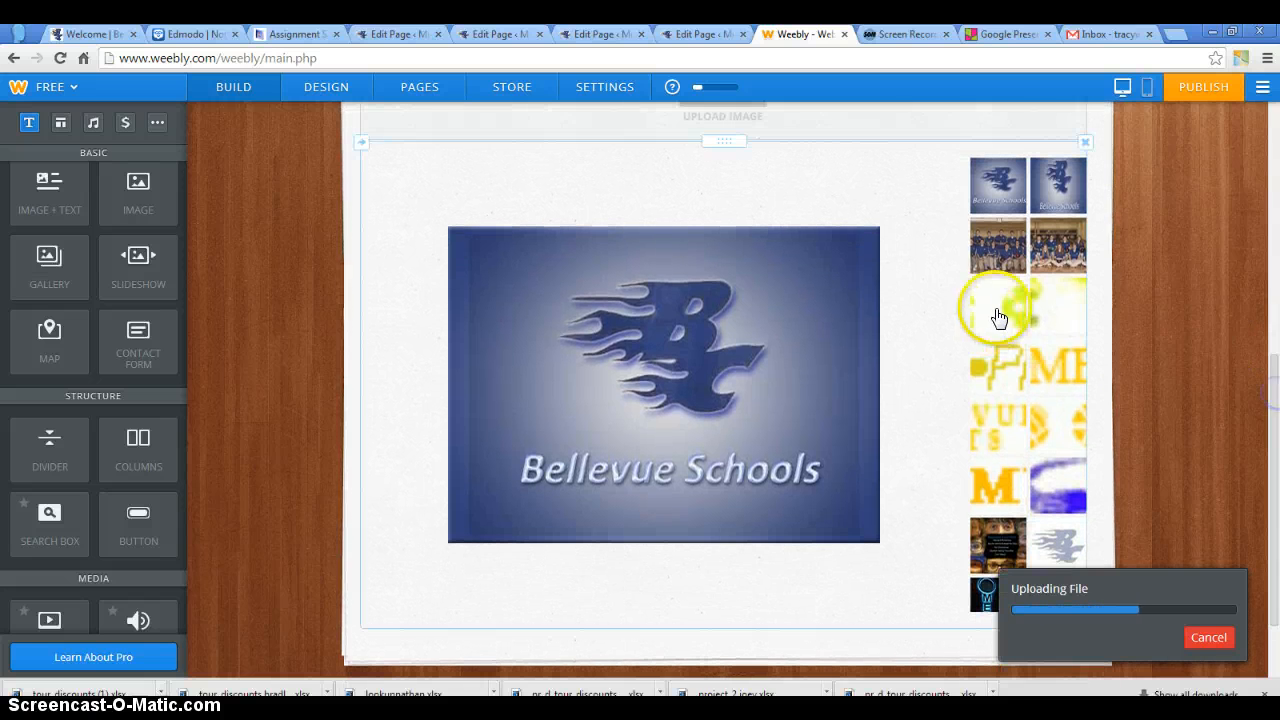
pyautogui.click(1049, 370)
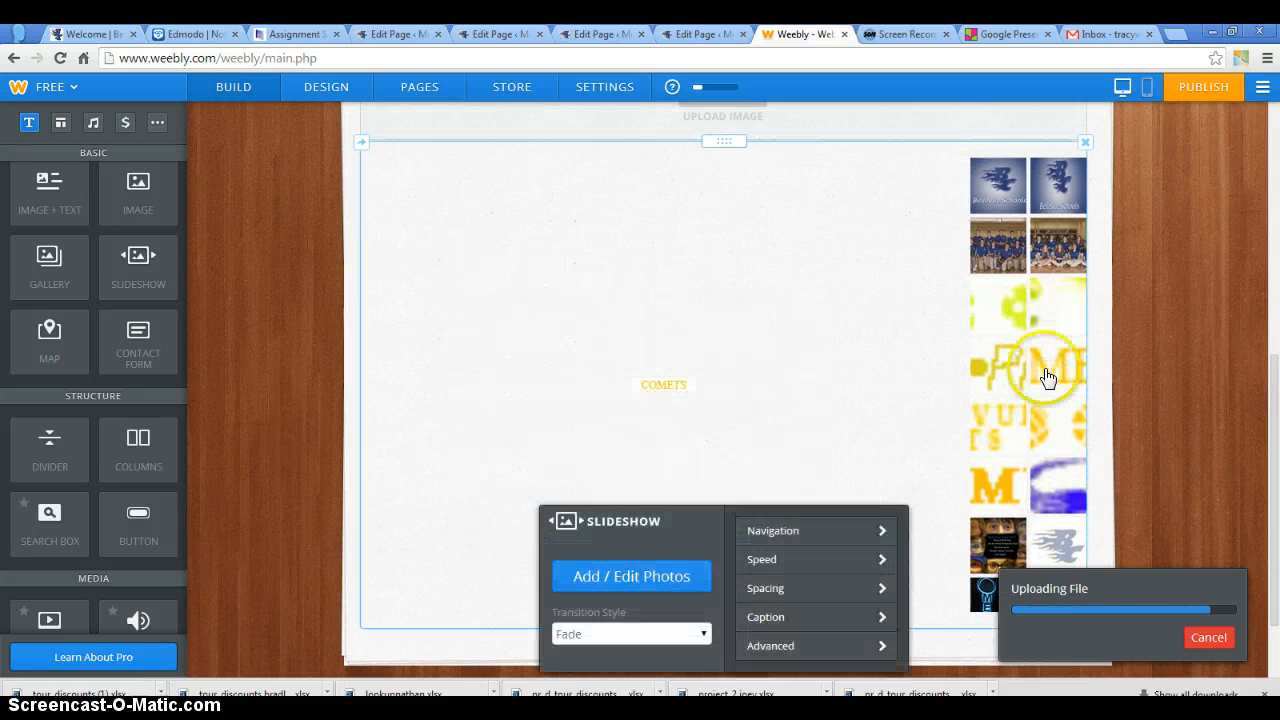
pyautogui.click(987, 207)
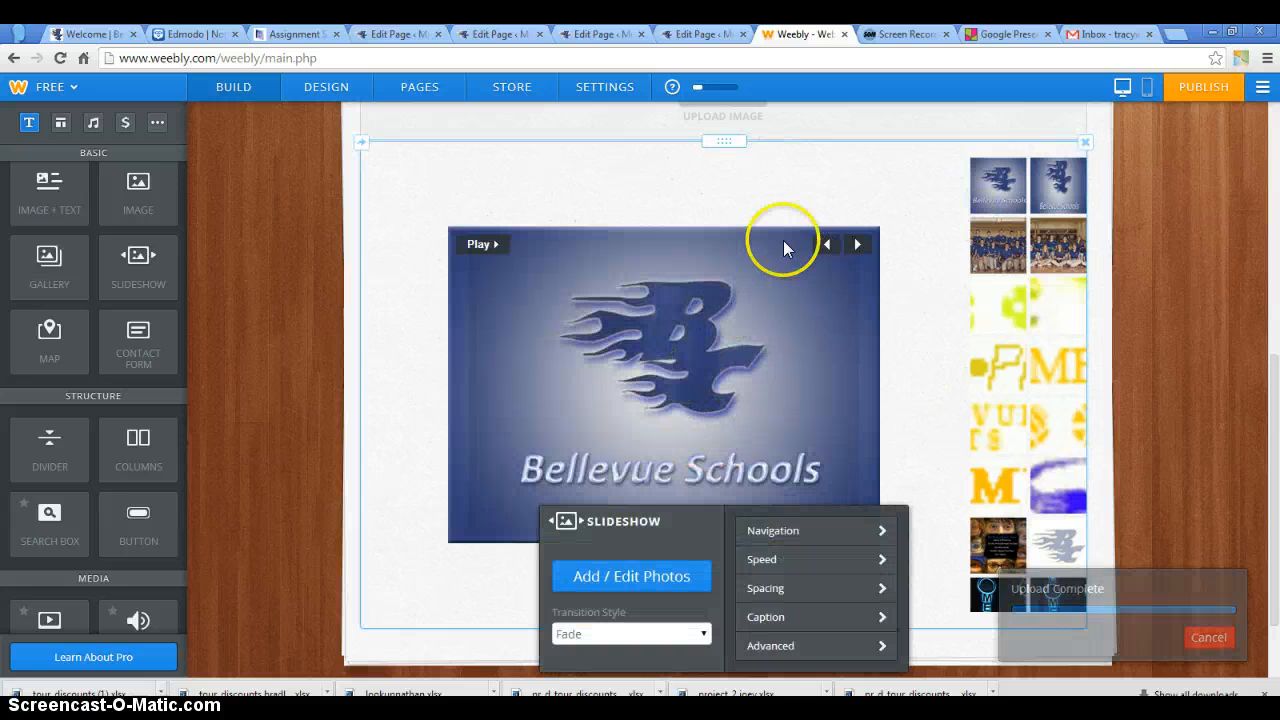
pyautogui.click(489, 247)
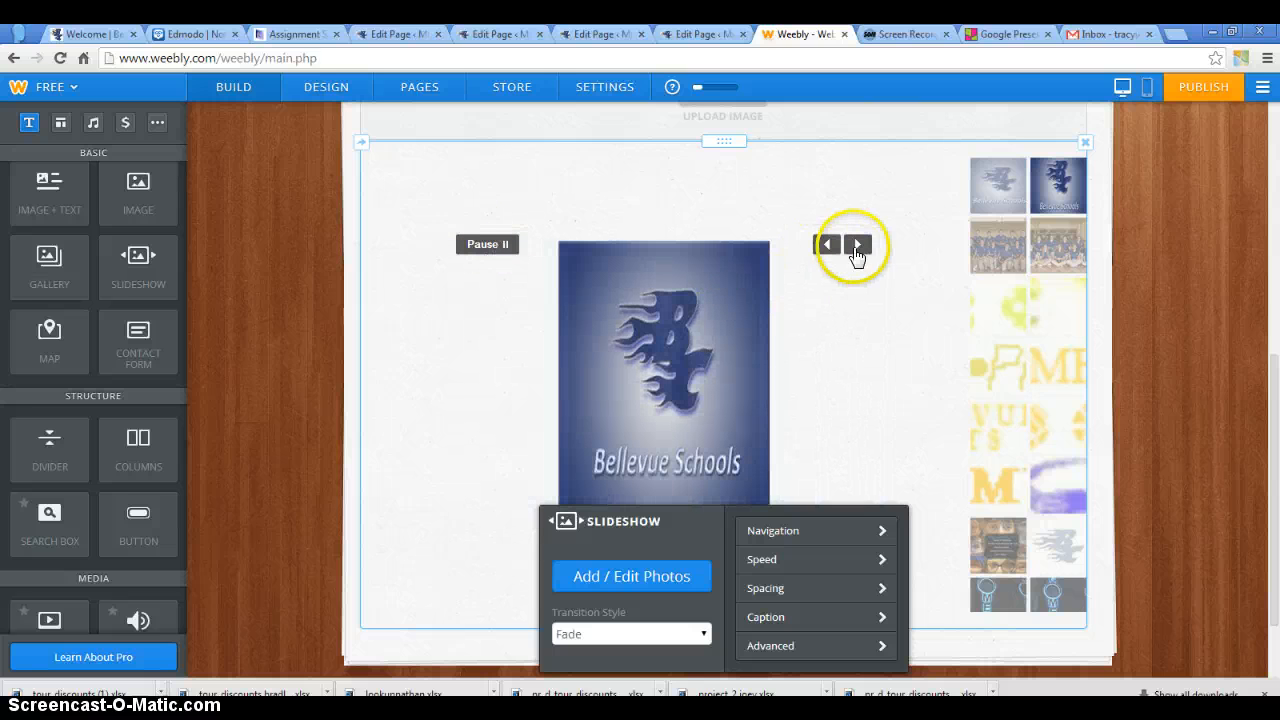
pyautogui.click(850, 245)
pyautogui.click(850, 245)
pyautogui.click(850, 245)
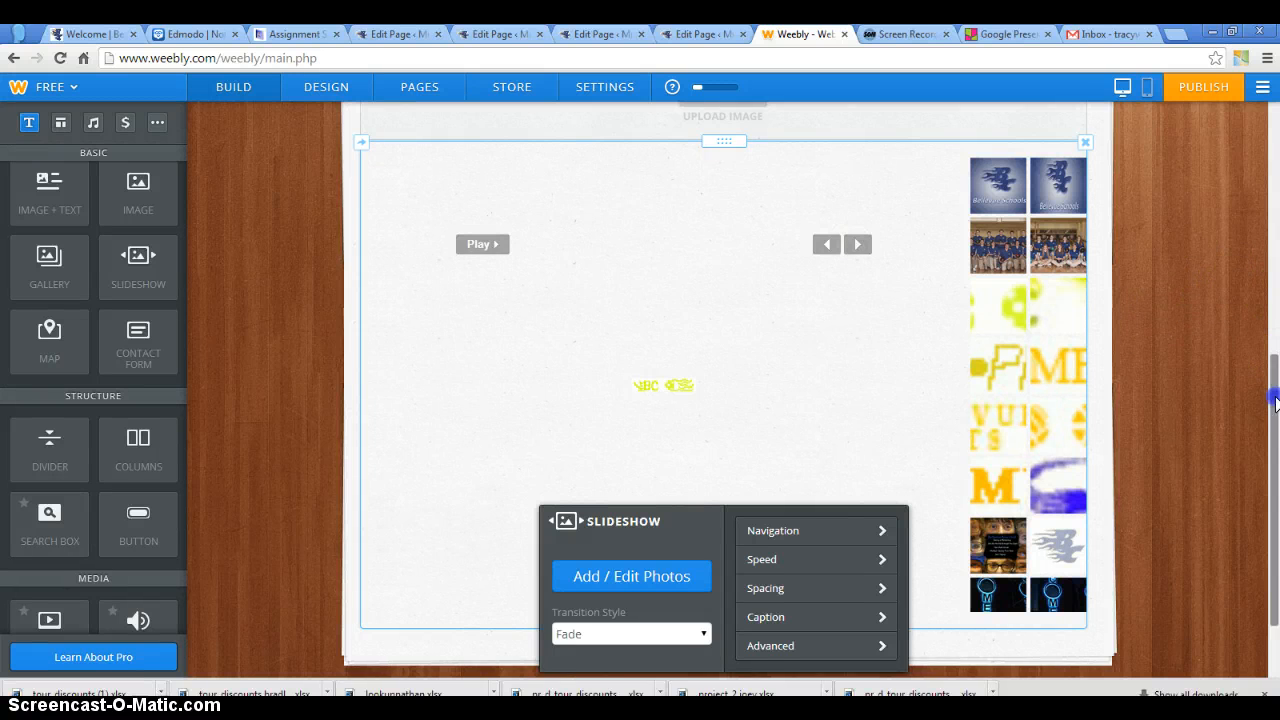
# Set the slideshow's transition style to Mosaic and play it to preview the effect
pyautogui.moveTo(1272, 370); pyautogui.dragTo(1275, 432)
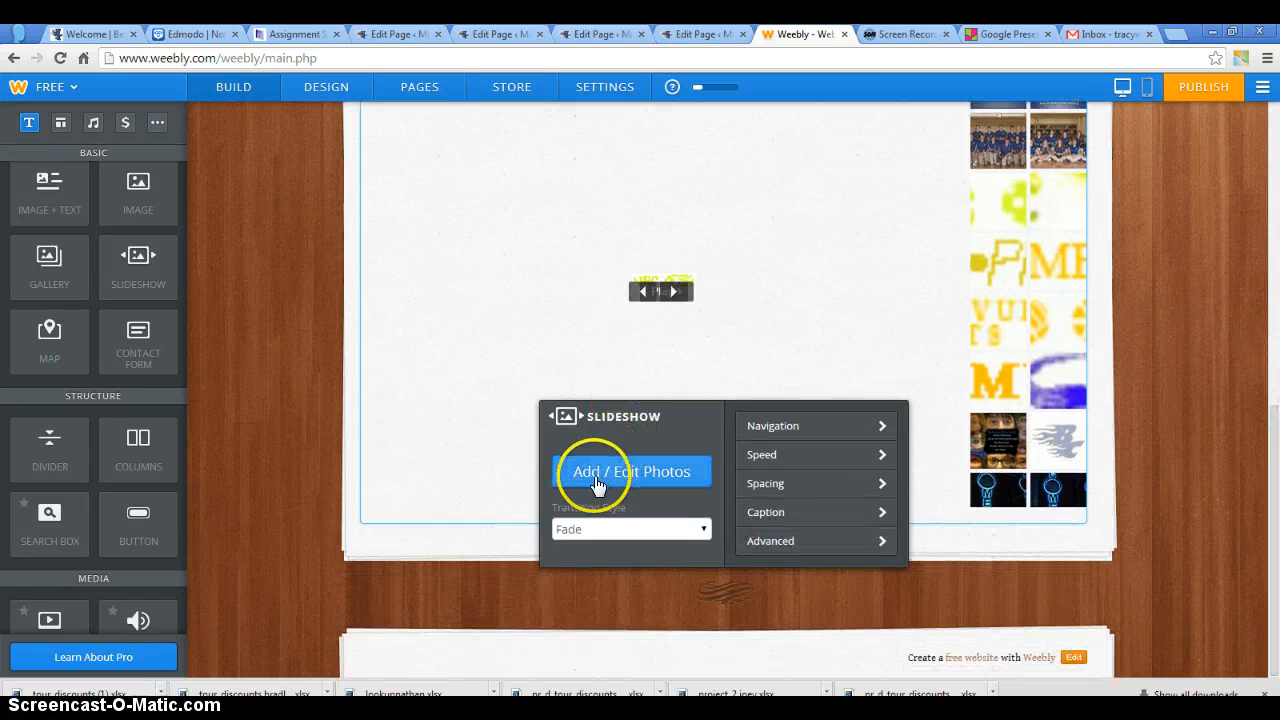
pyautogui.click(620, 529)
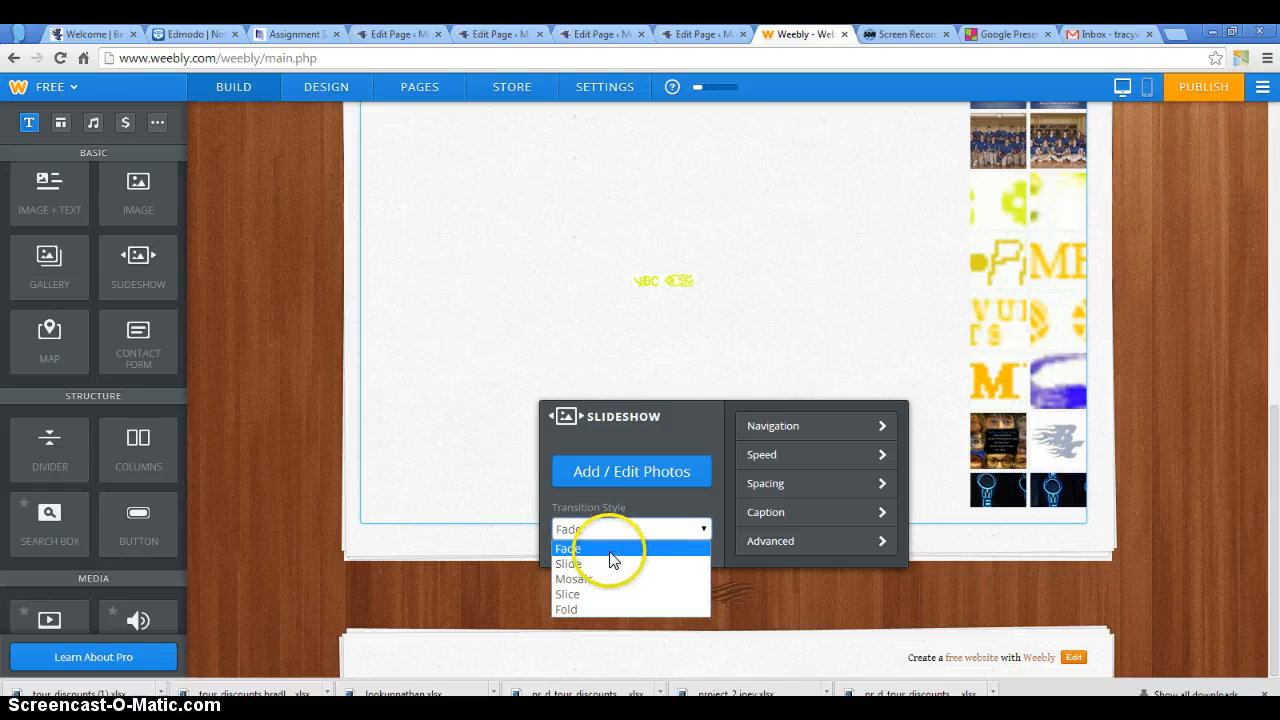
pyautogui.click(610, 578)
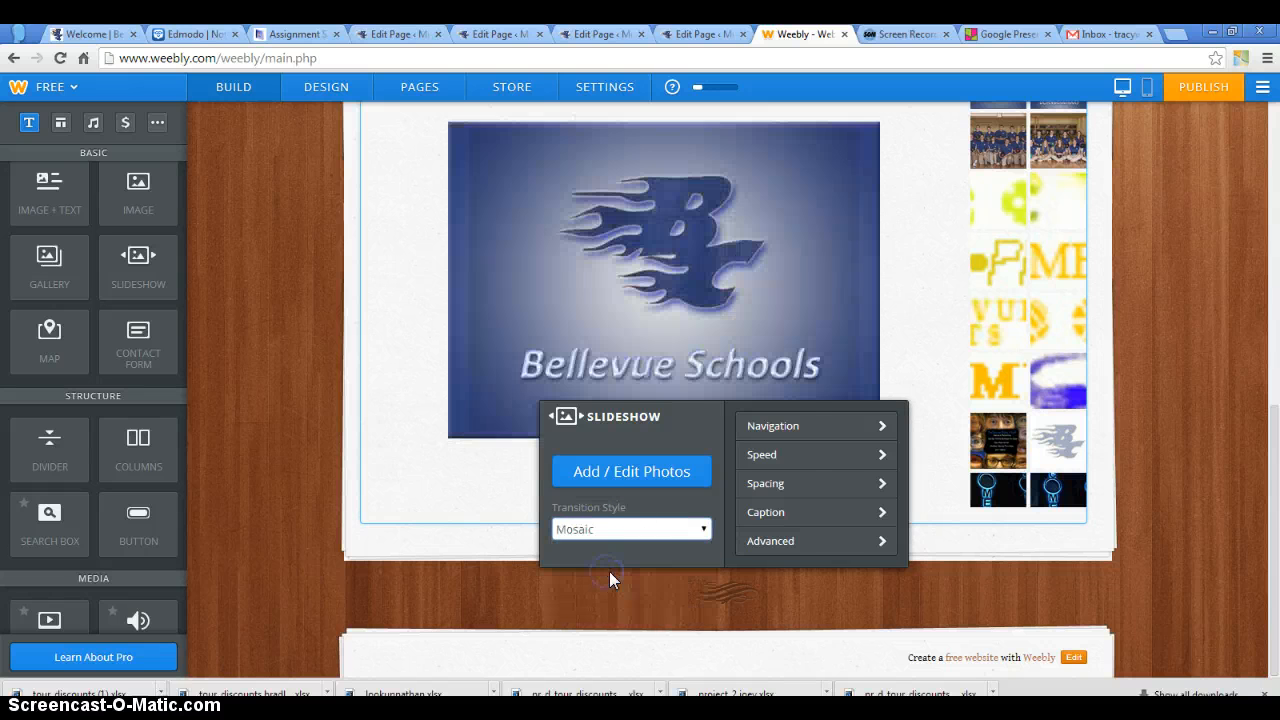
pyautogui.click(499, 142)
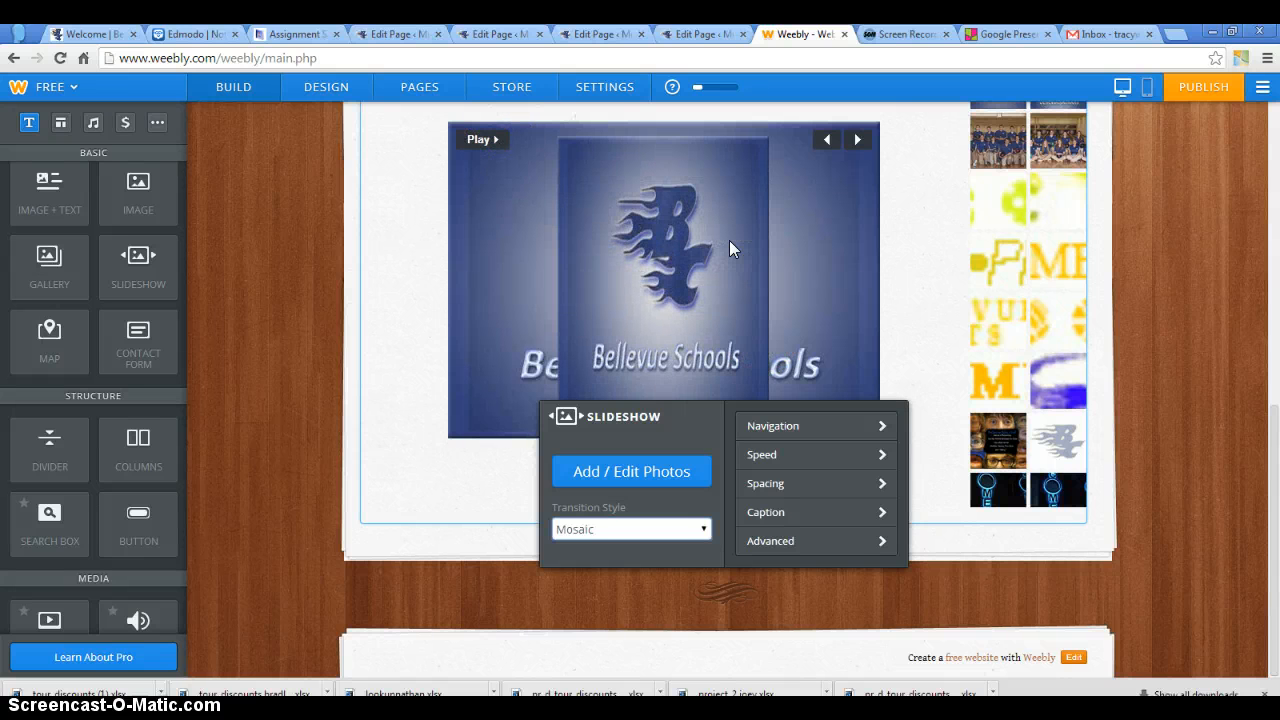
# Look at the slideshow's navigation style settings and its caption location options without changing them
pyautogui.click(802, 434)
pyautogui.click(748, 470)
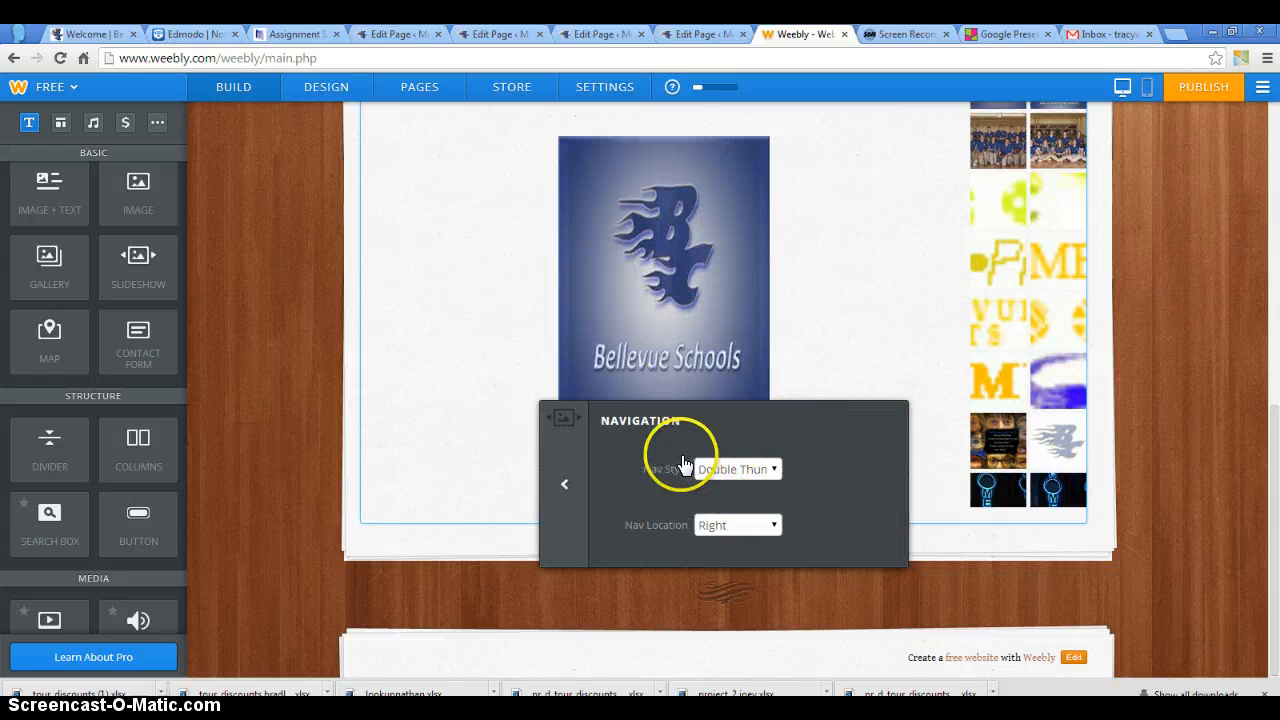
pyautogui.click(571, 495)
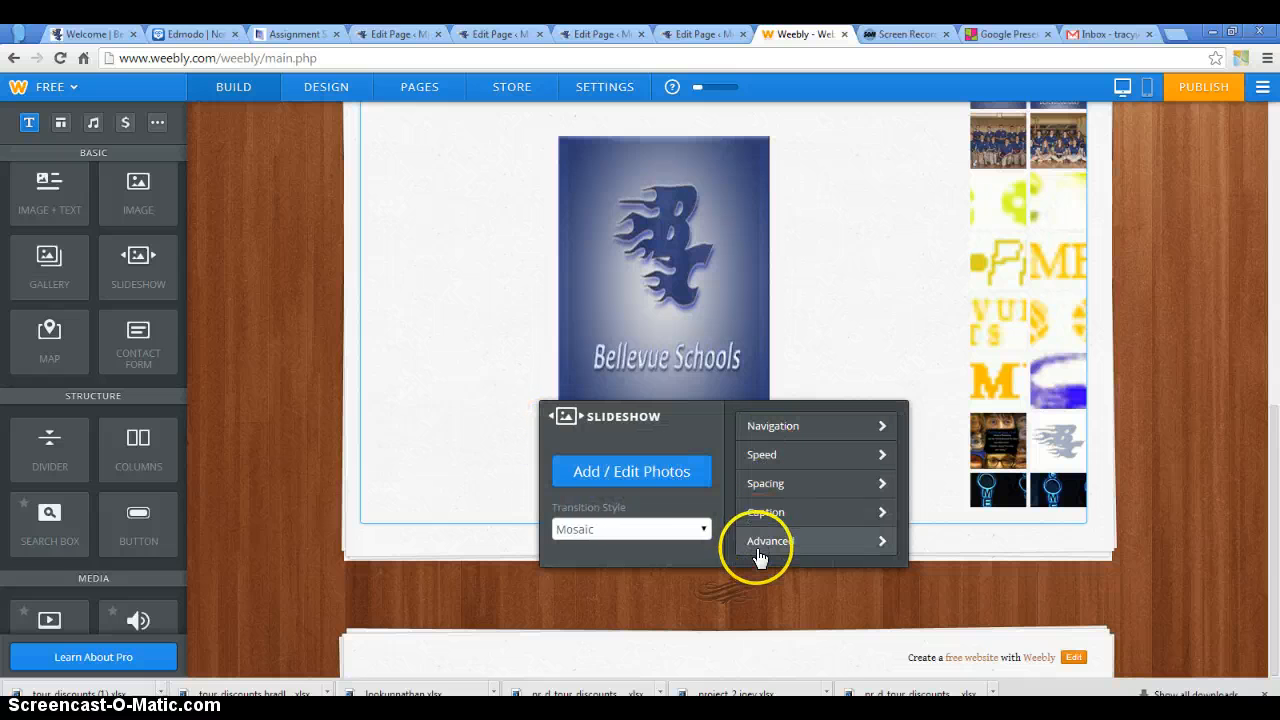
pyautogui.click(764, 514)
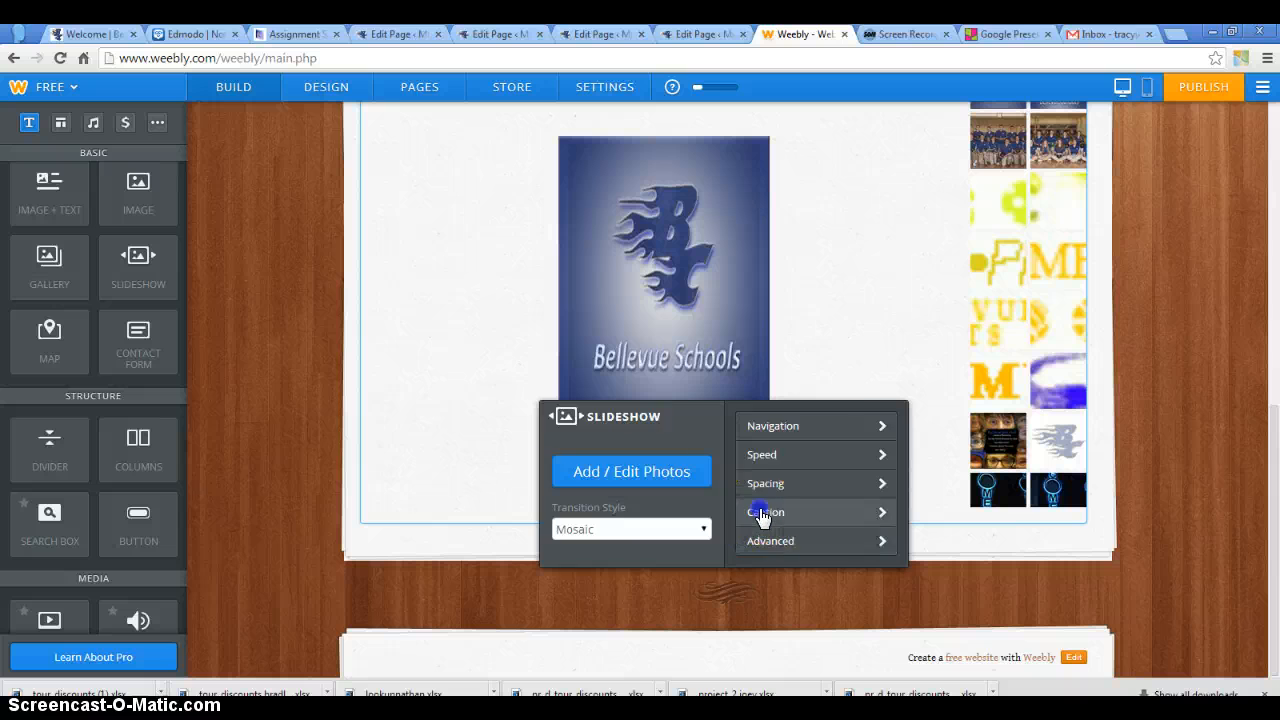
pyautogui.click(714, 472)
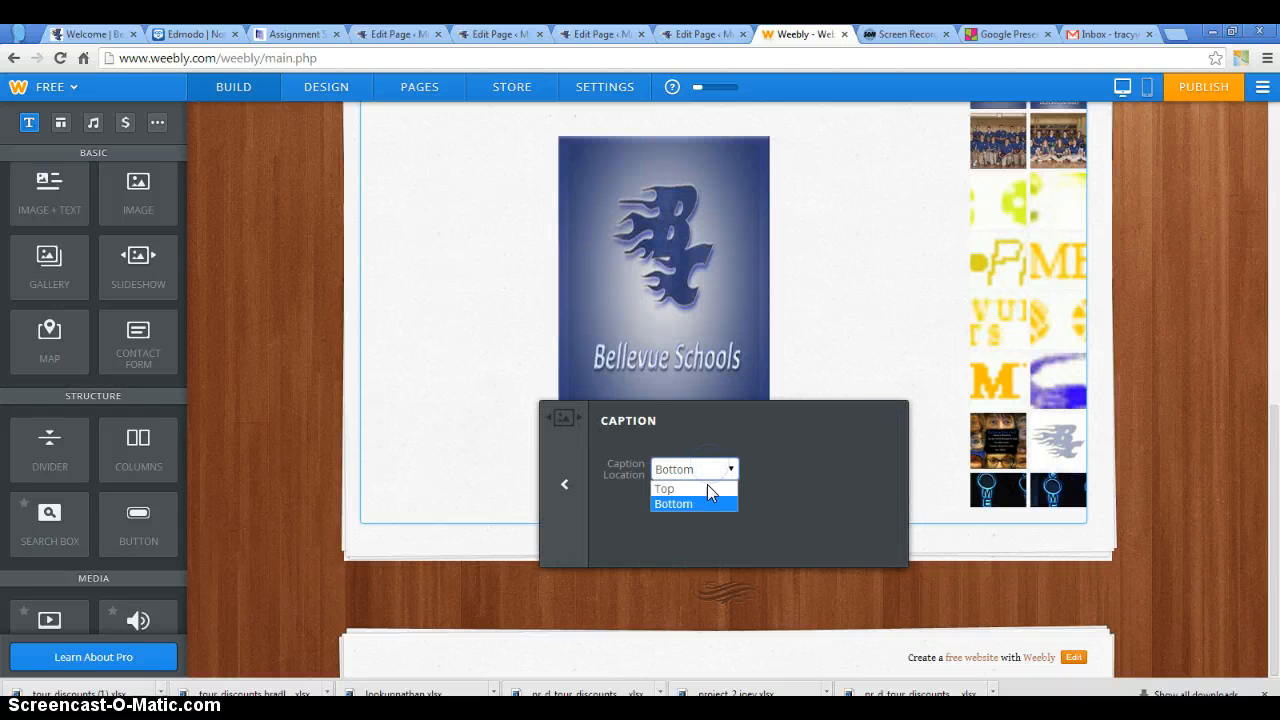
pyautogui.click(565, 485)
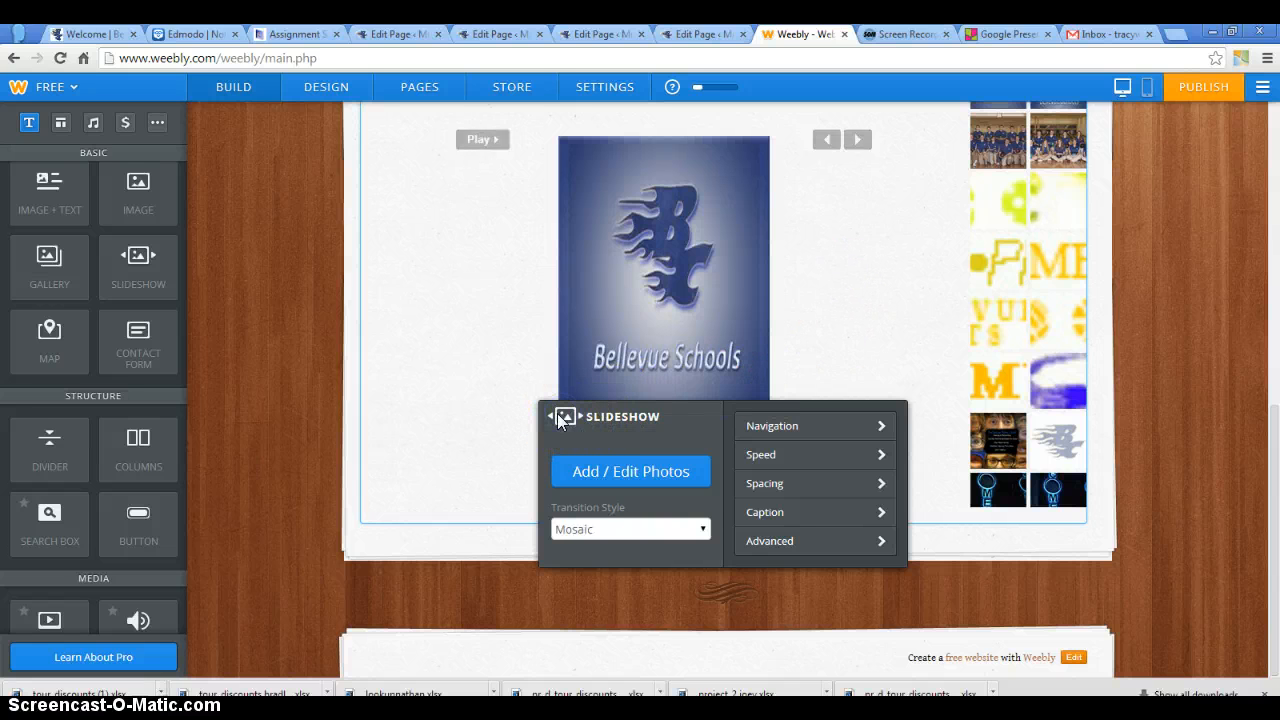
pyautogui.click(809, 316)
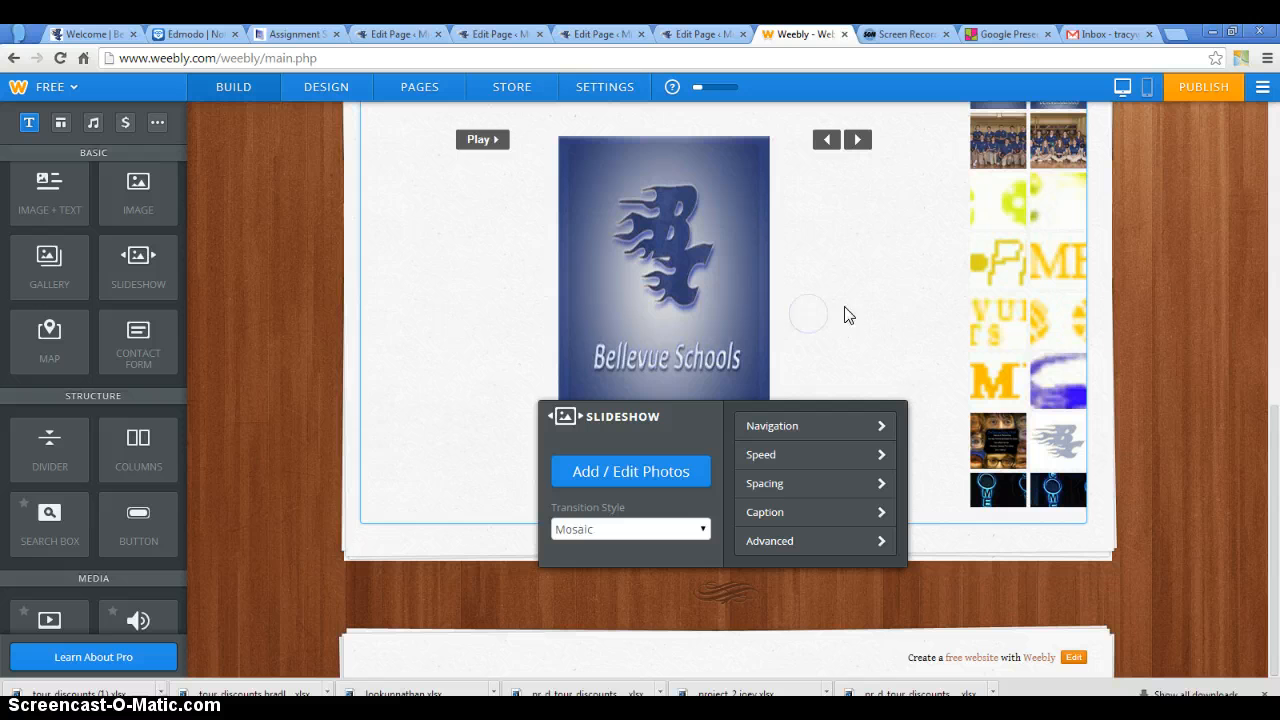
# Add a gallery element below the slideshow on the page
pyautogui.moveTo(1272, 443); pyautogui.dragTo(1272, 337)
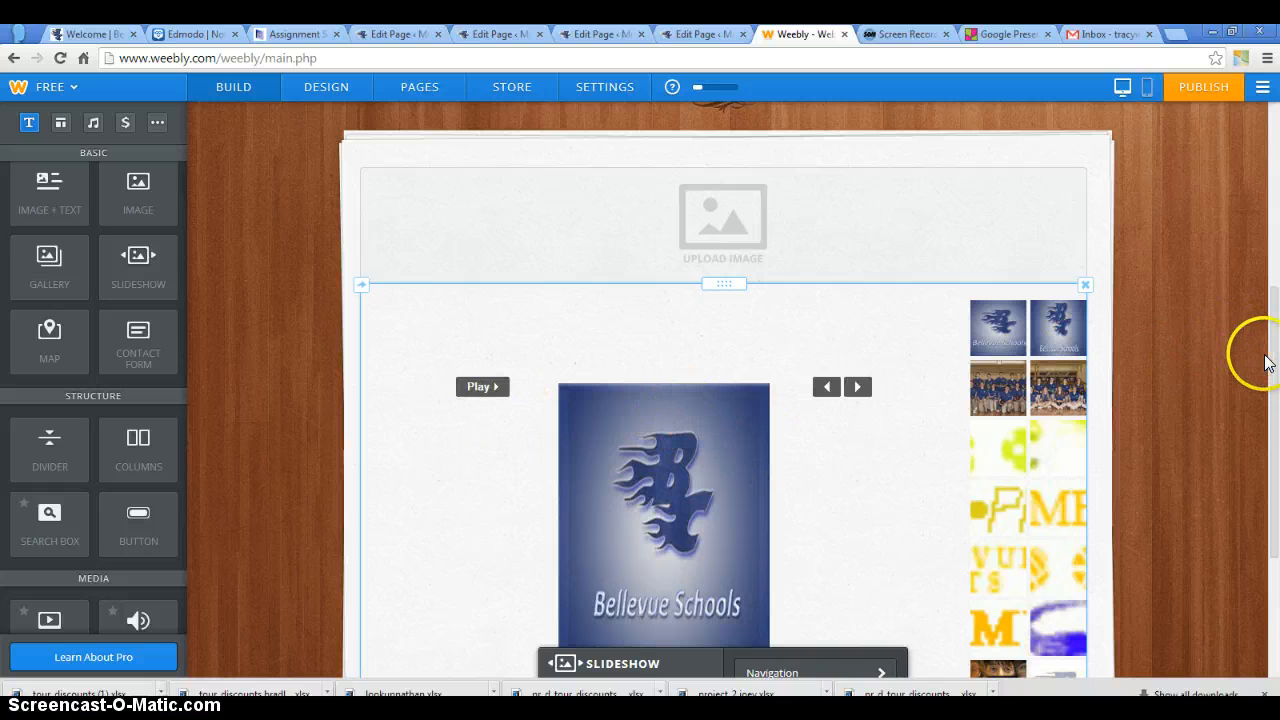
pyautogui.moveTo(1274, 358); pyautogui.dragTo(1274, 475)
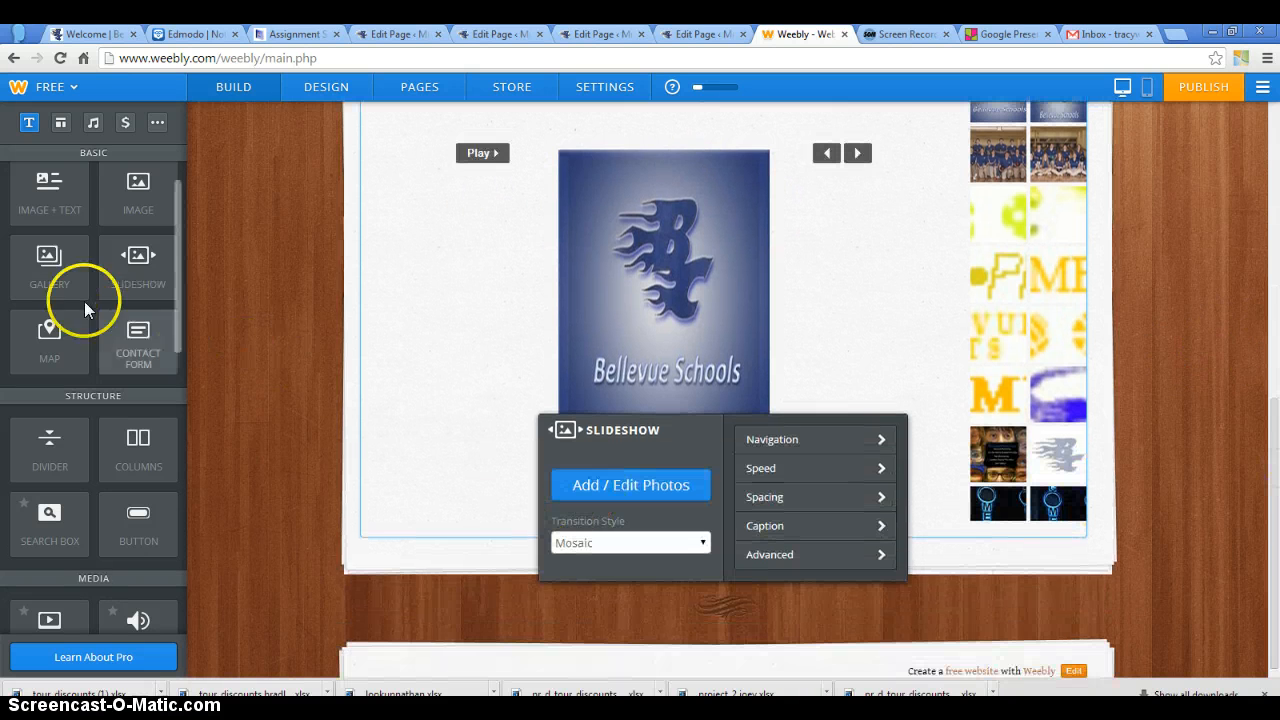
pyautogui.moveTo(49, 268); pyautogui.dragTo(445, 571)
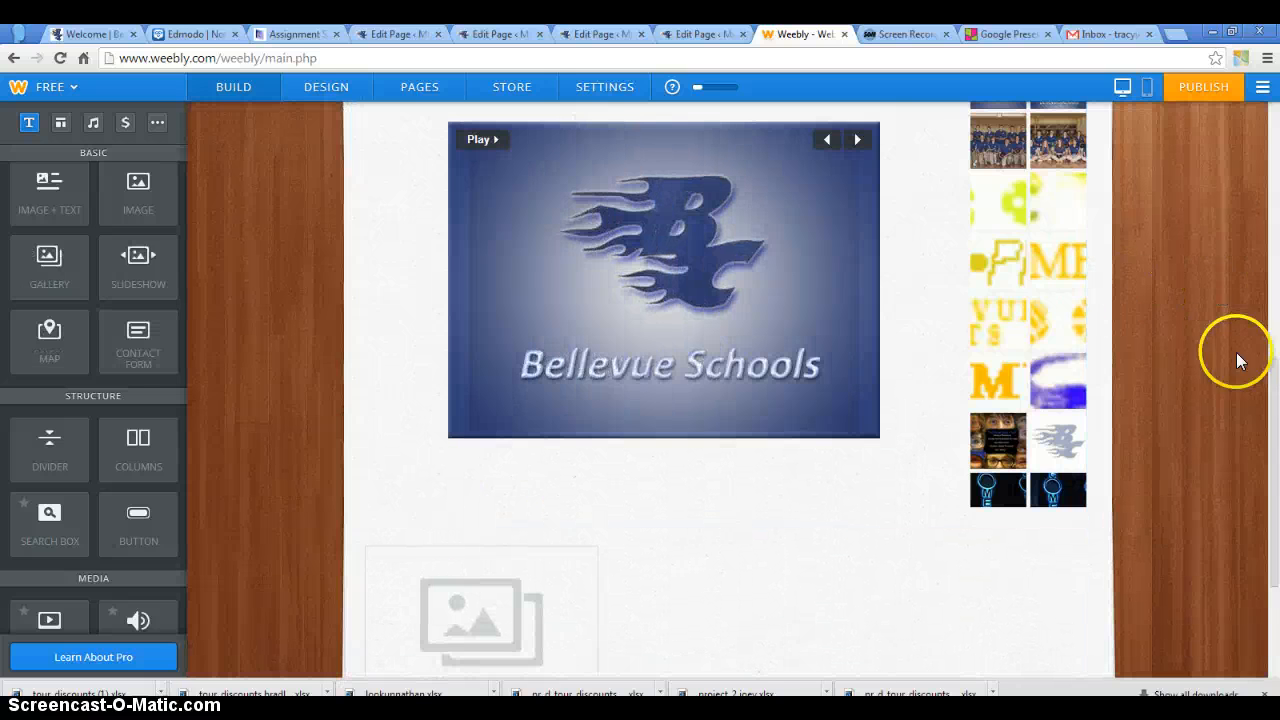
pyautogui.moveTo(1274, 425); pyautogui.dragTo(1274, 535)
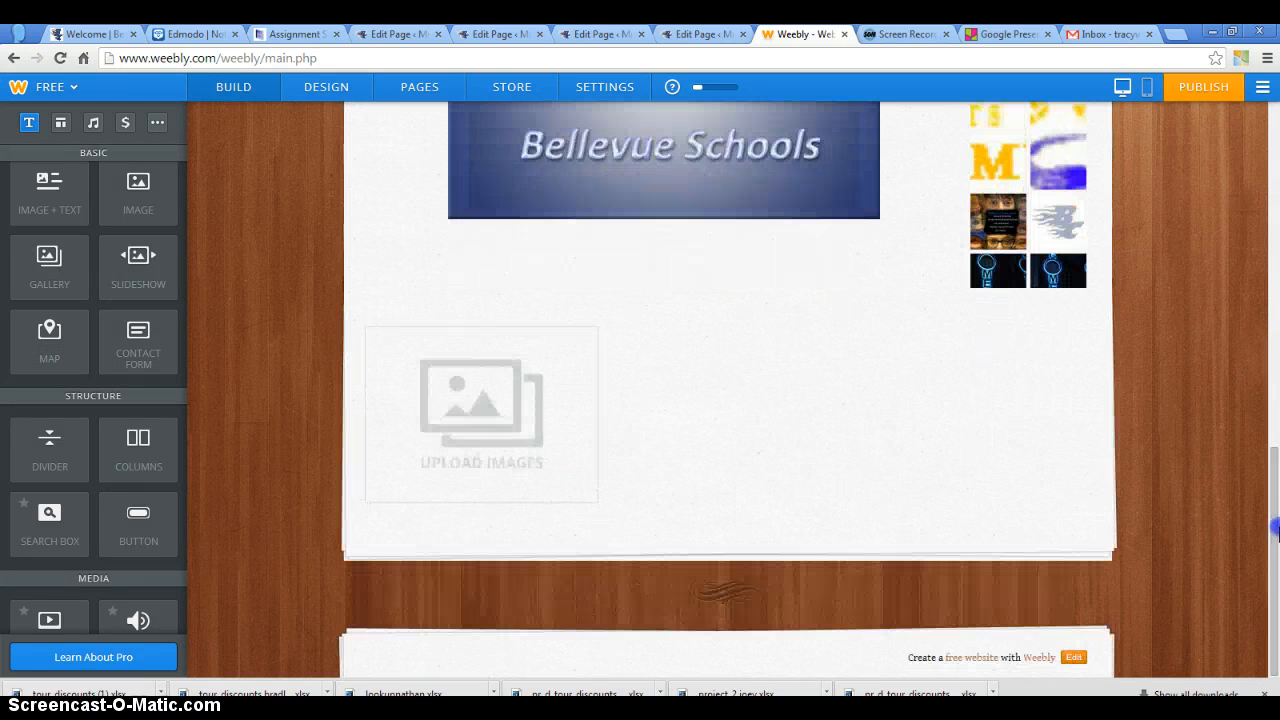
# Upload the first row of eight images in the Pictures folder to the new gallery
pyautogui.click(508, 430)
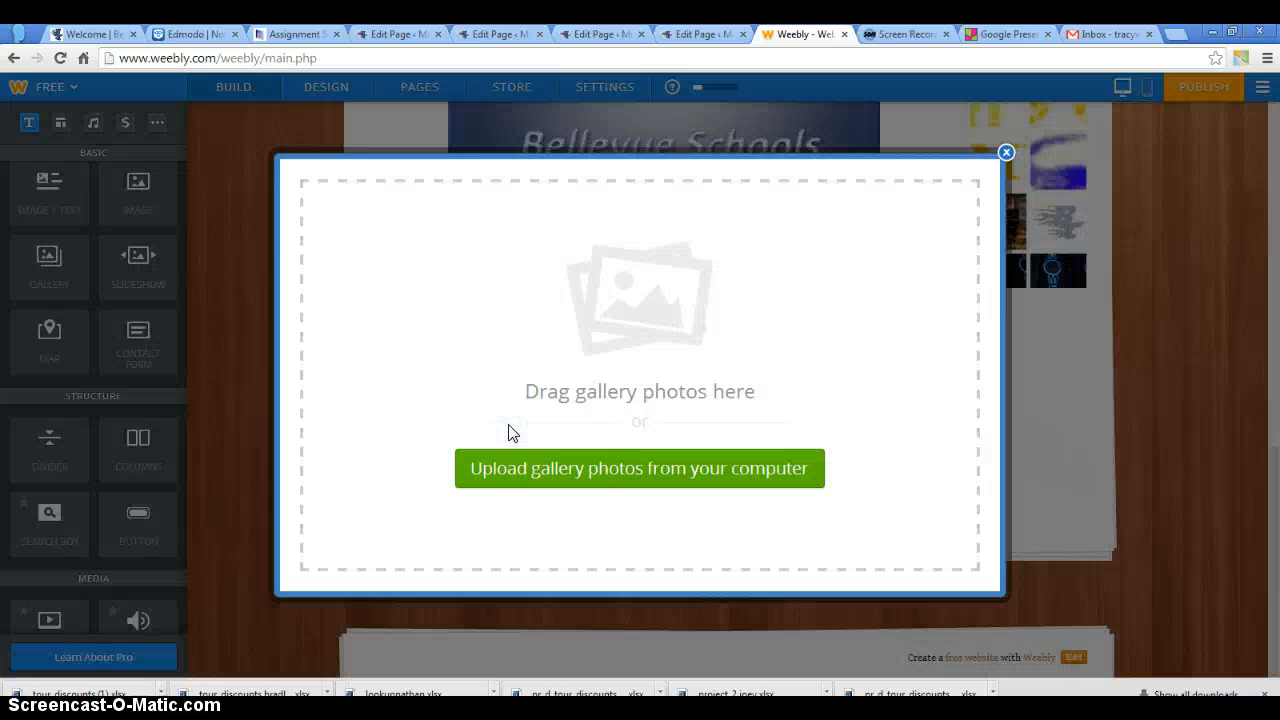
pyautogui.click(603, 463)
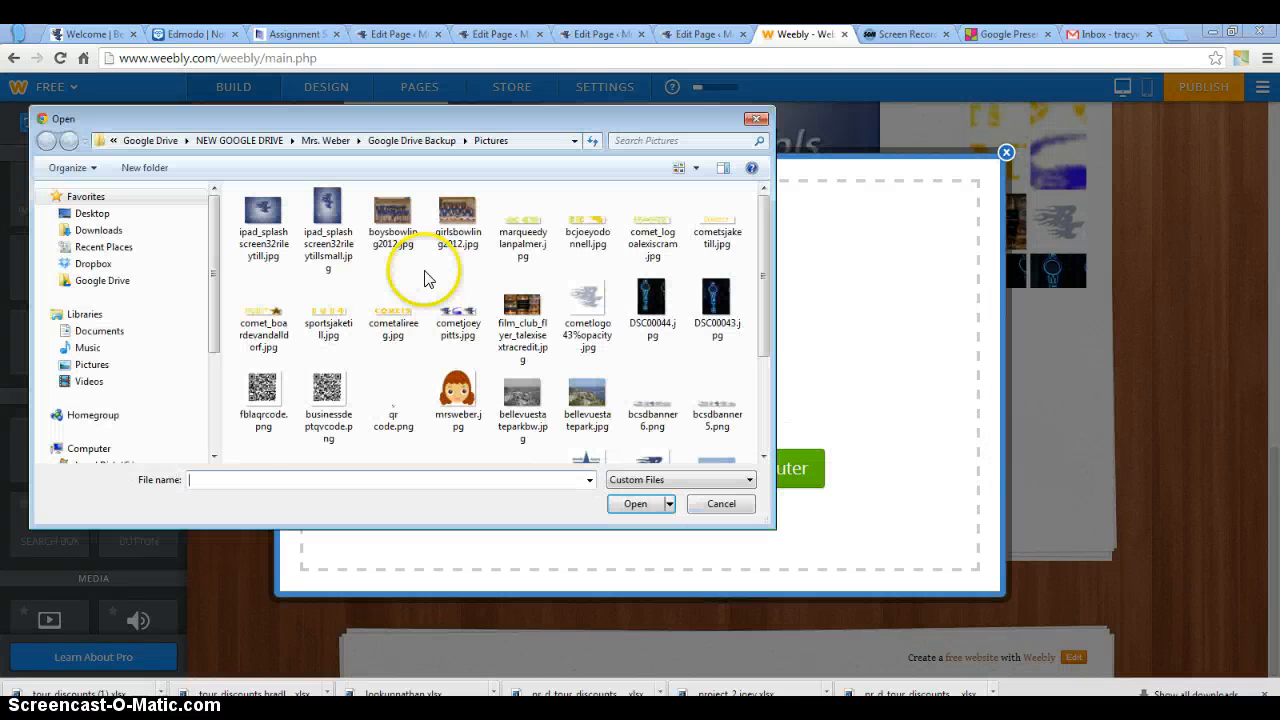
pyautogui.click(258, 226)
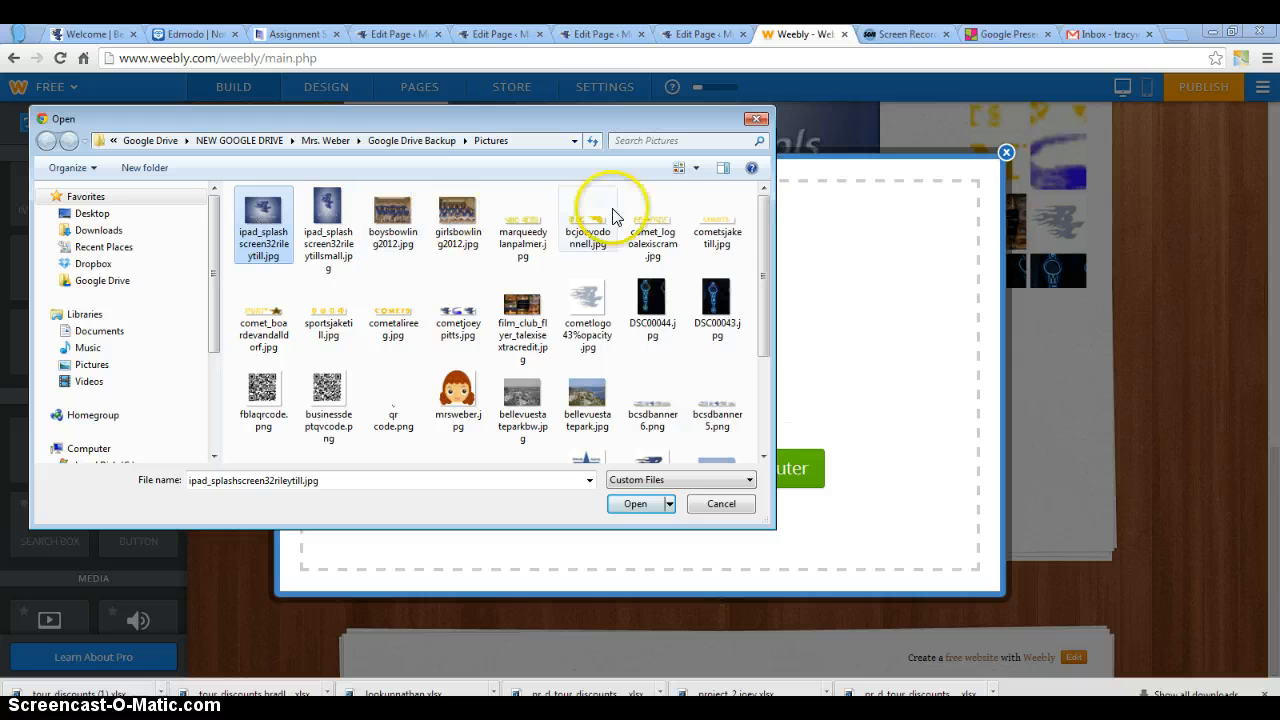
pyautogui.keyDown('shift'); pyautogui.click(706, 234); pyautogui.keyUp('shift')
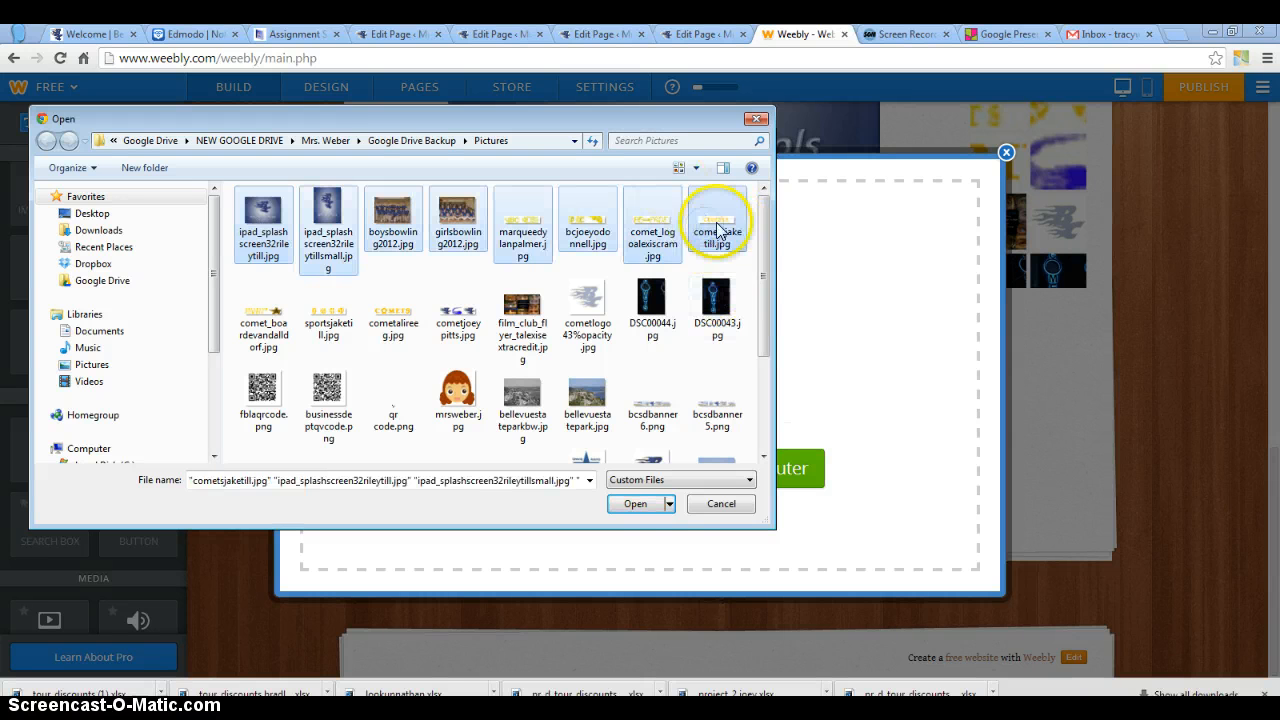
pyautogui.click(635, 505)
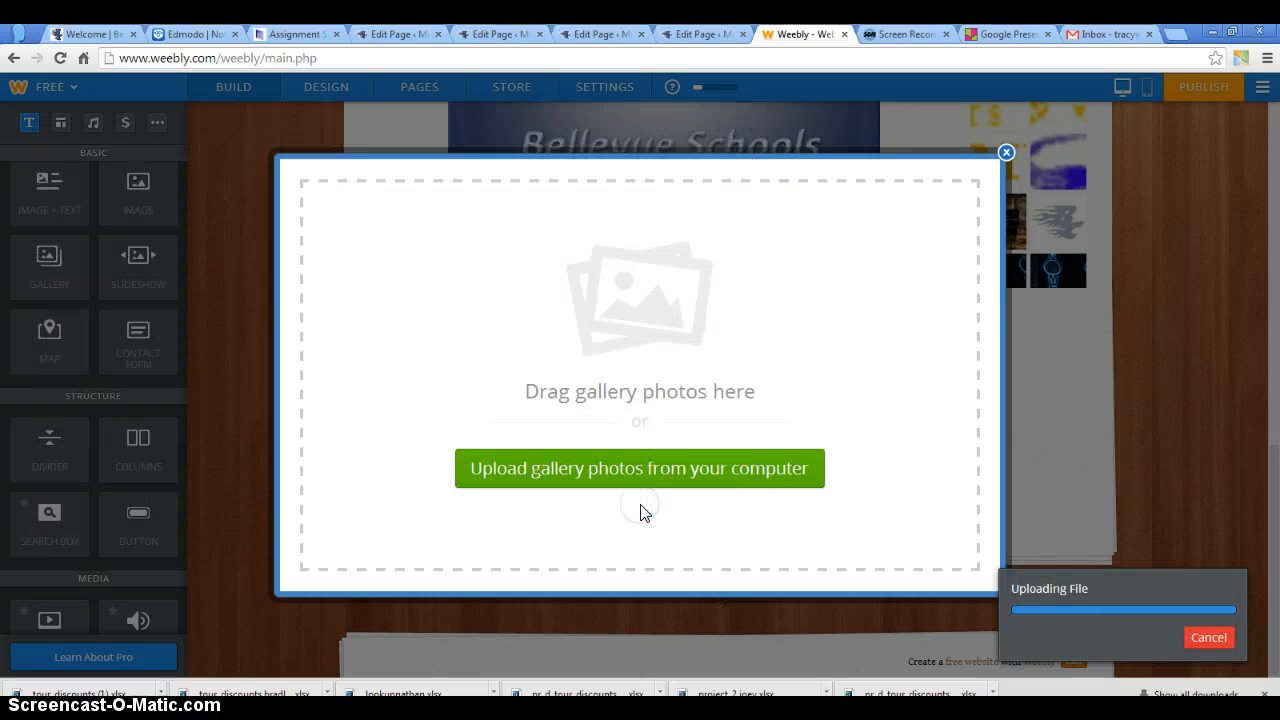
pyautogui.click(671, 210)
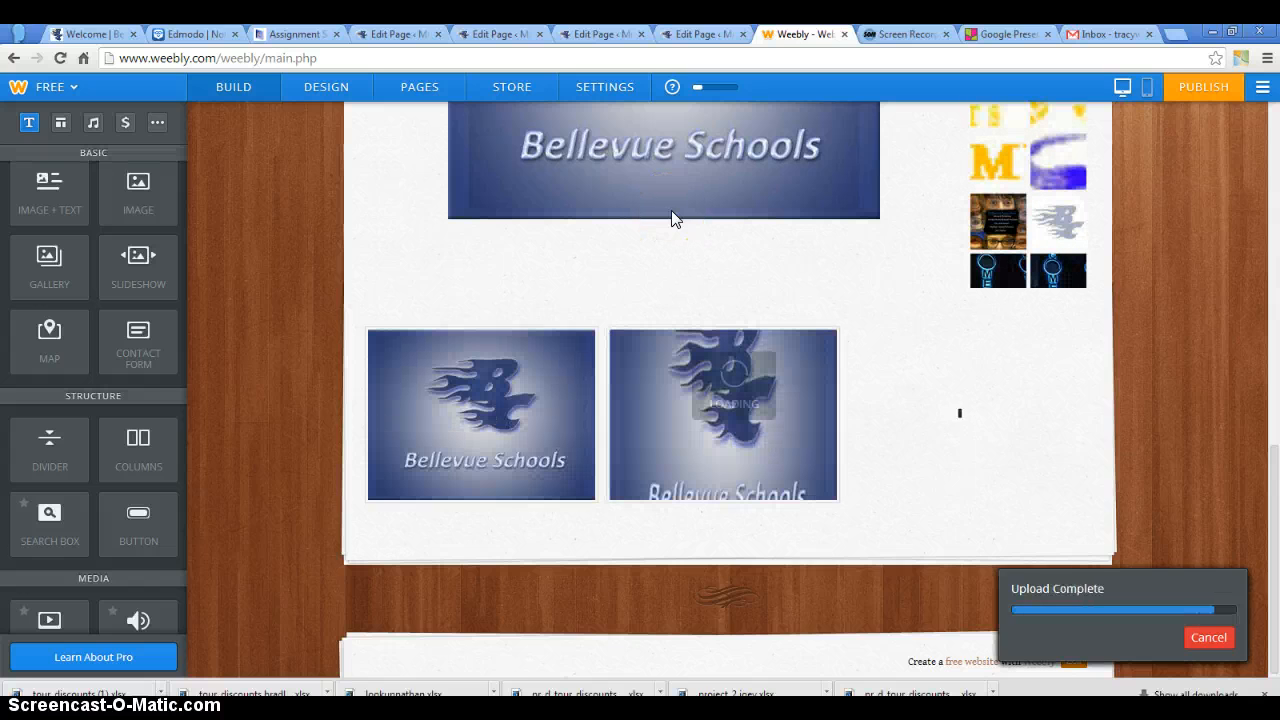
pyautogui.click(819, 254)
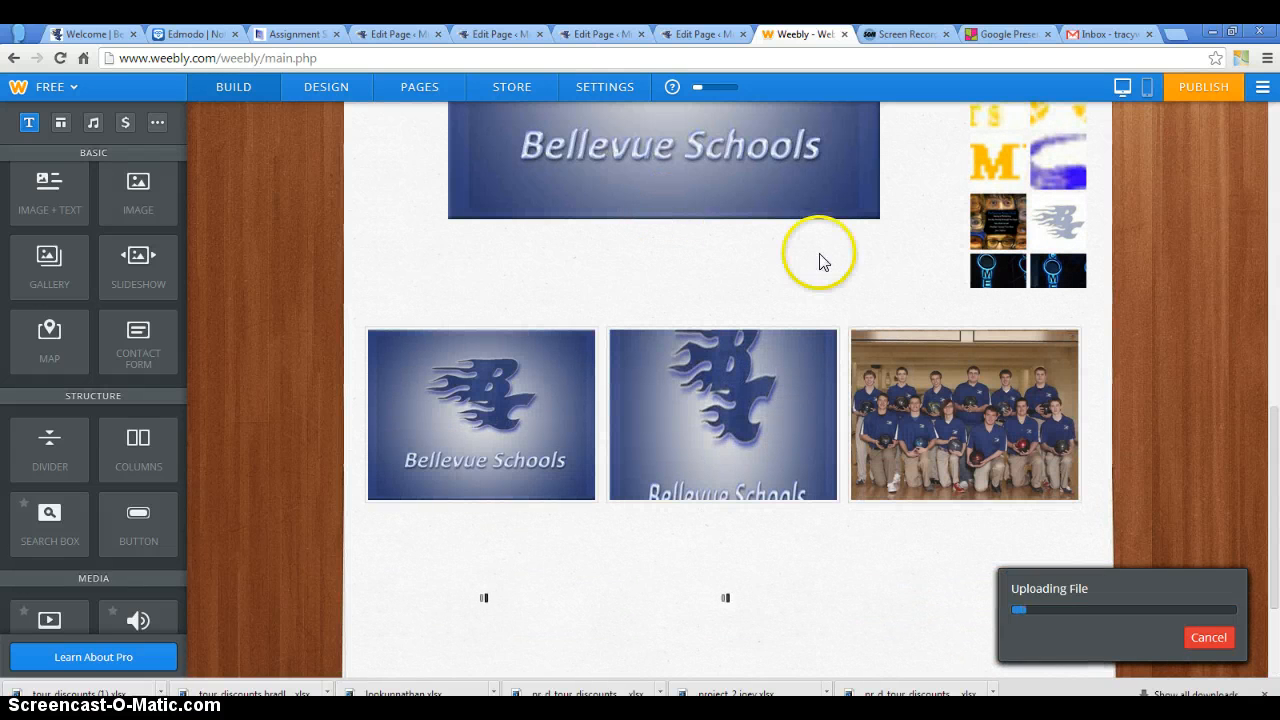
# Add a map element below the gallery images
pyautogui.moveTo(1268, 430); pyautogui.dragTo(1274, 345)
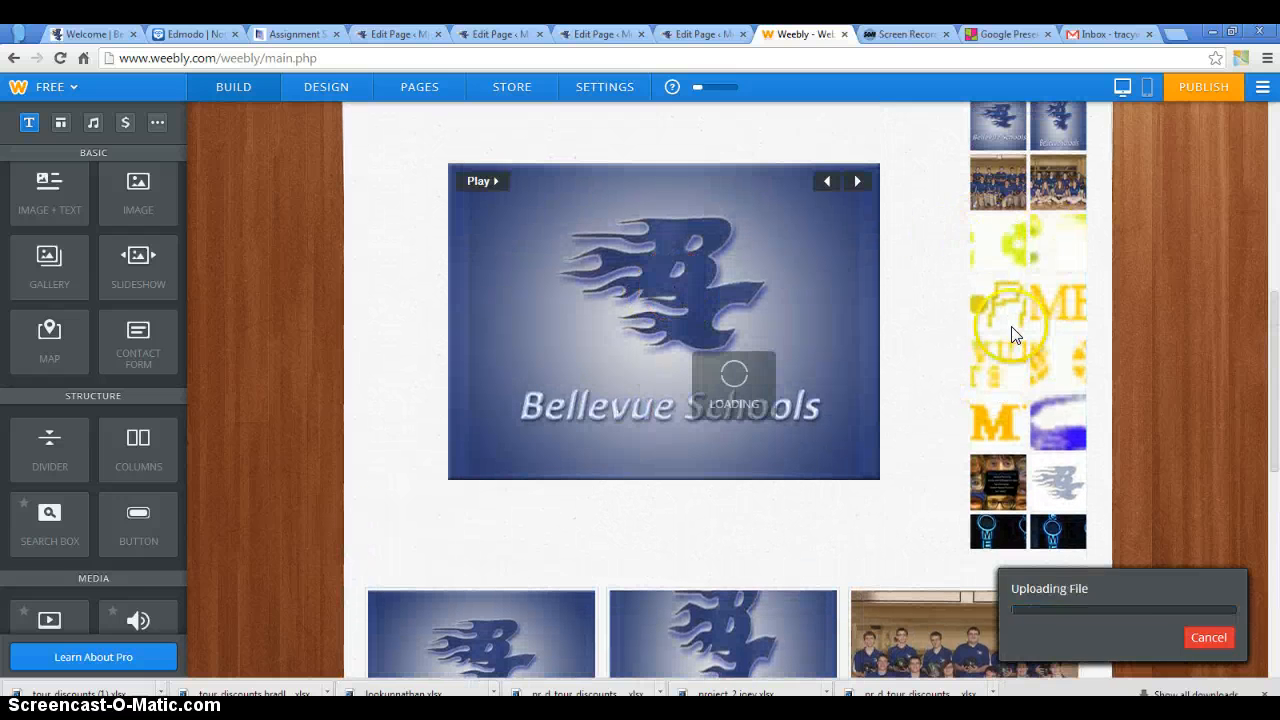
pyautogui.moveTo(1274, 378); pyautogui.dragTo(1275, 592)
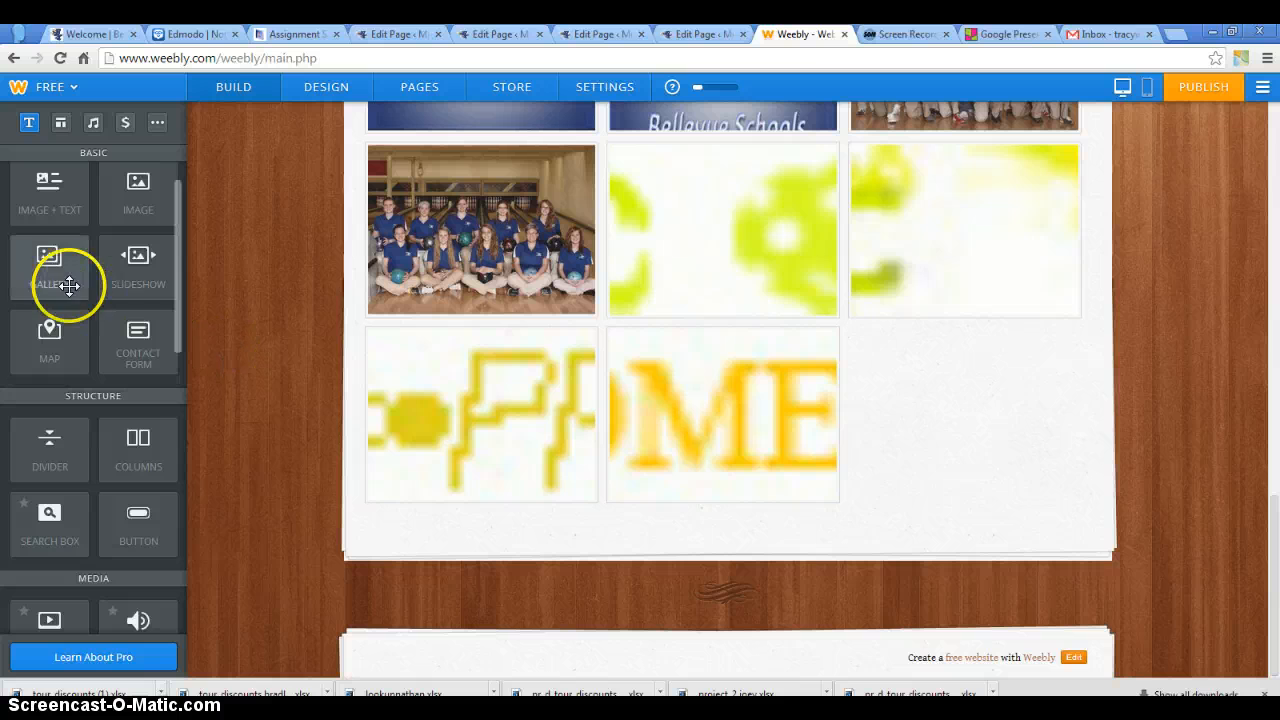
pyautogui.click(56, 347)
pyautogui.moveTo(56, 347); pyautogui.dragTo(546, 520)
pyautogui.click(993, 553)
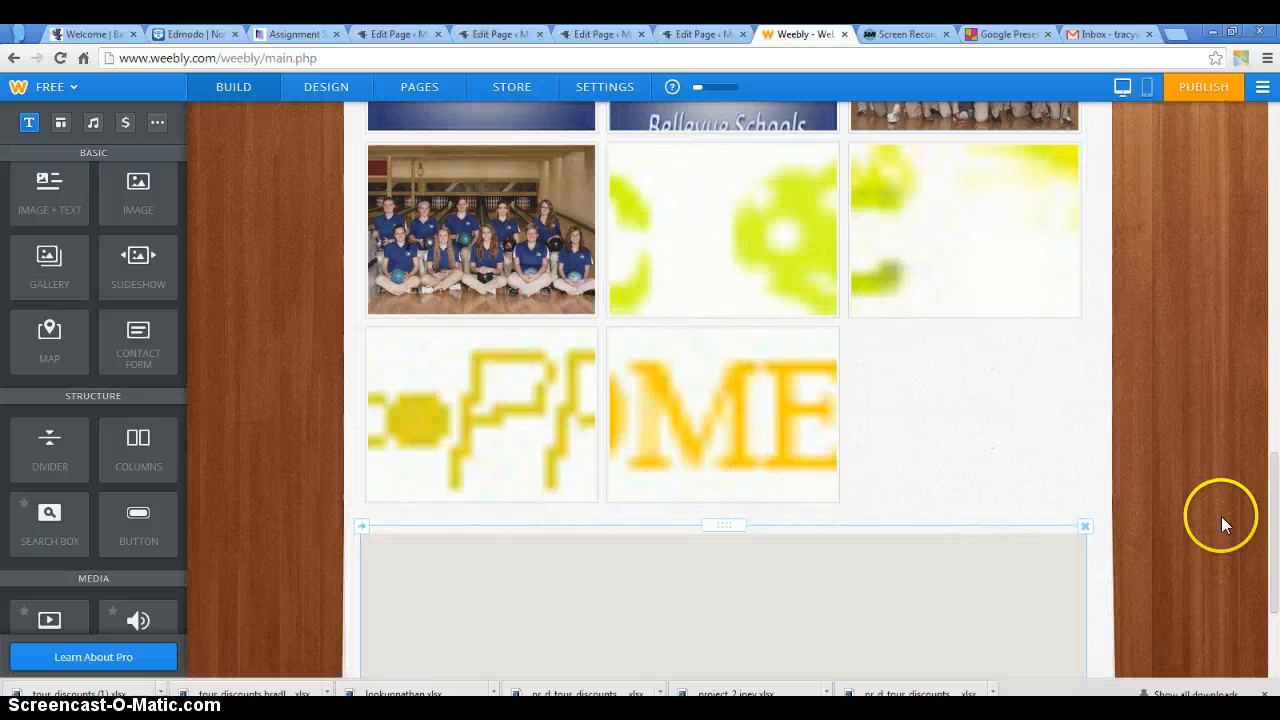
pyautogui.scroll(-3, 1258, 525)
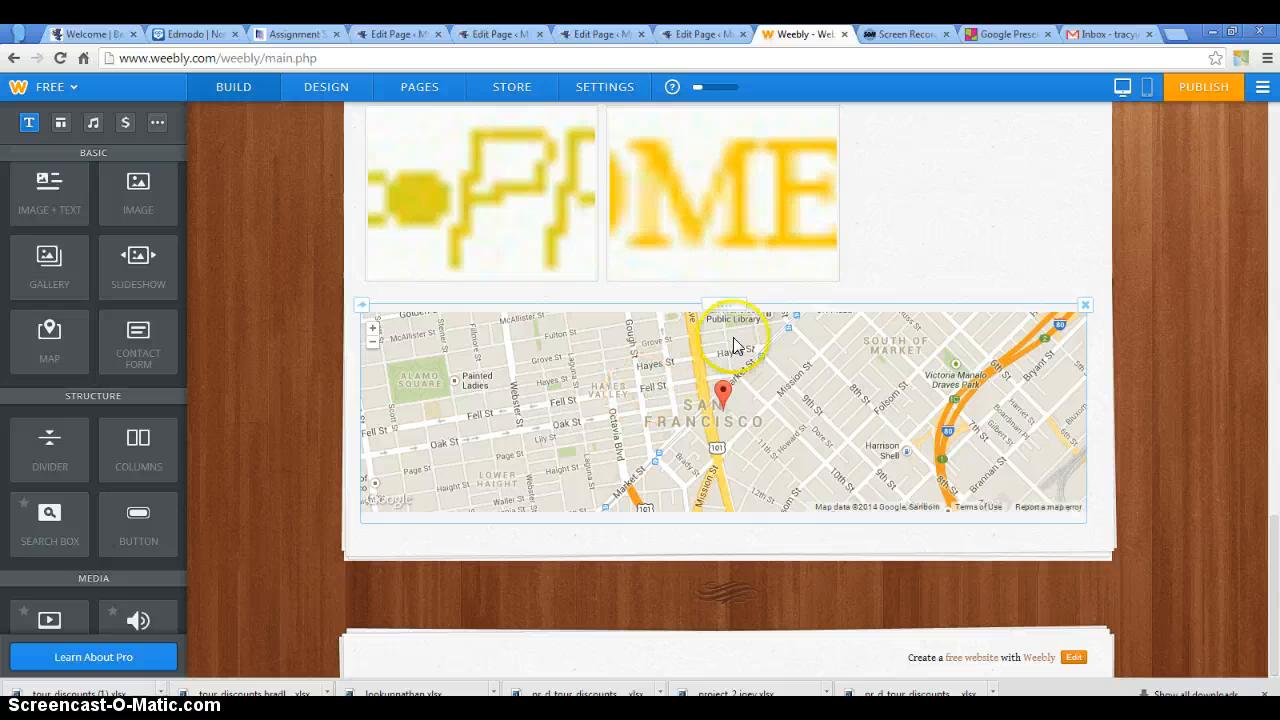
# Set the map's address to Bellevue, IA
pyautogui.click(625, 403)
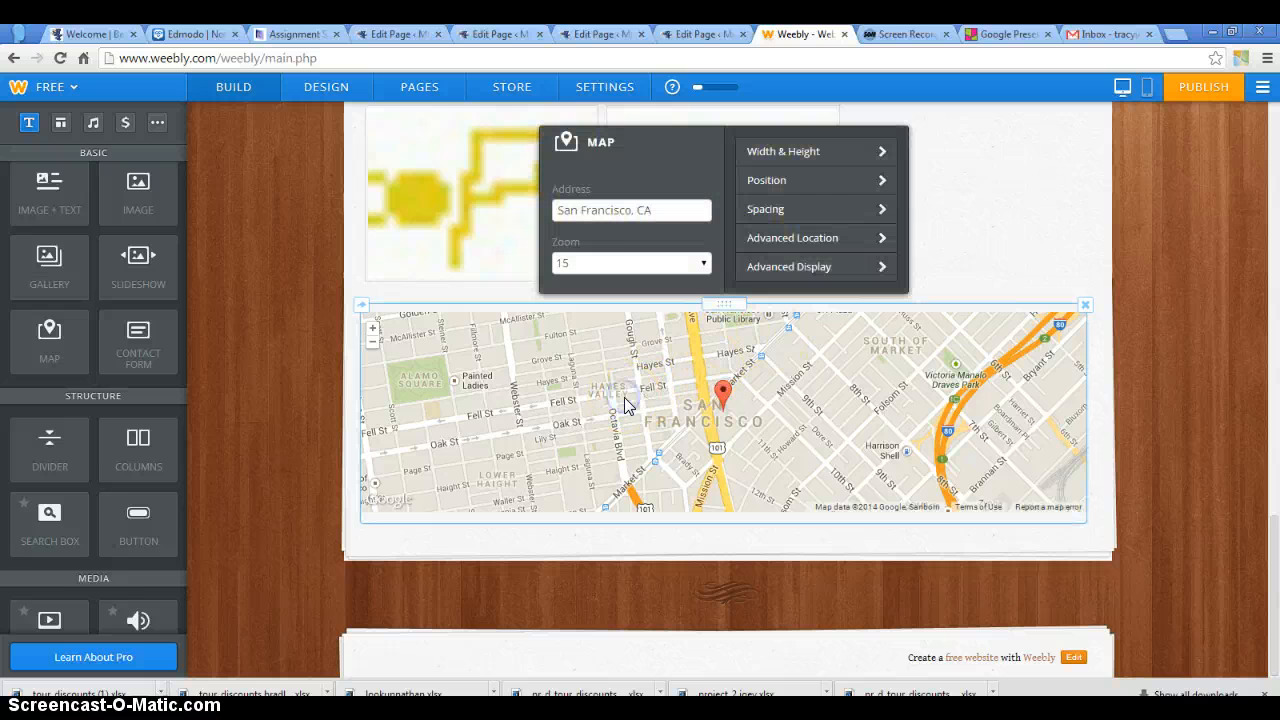
pyautogui.click(613, 213)
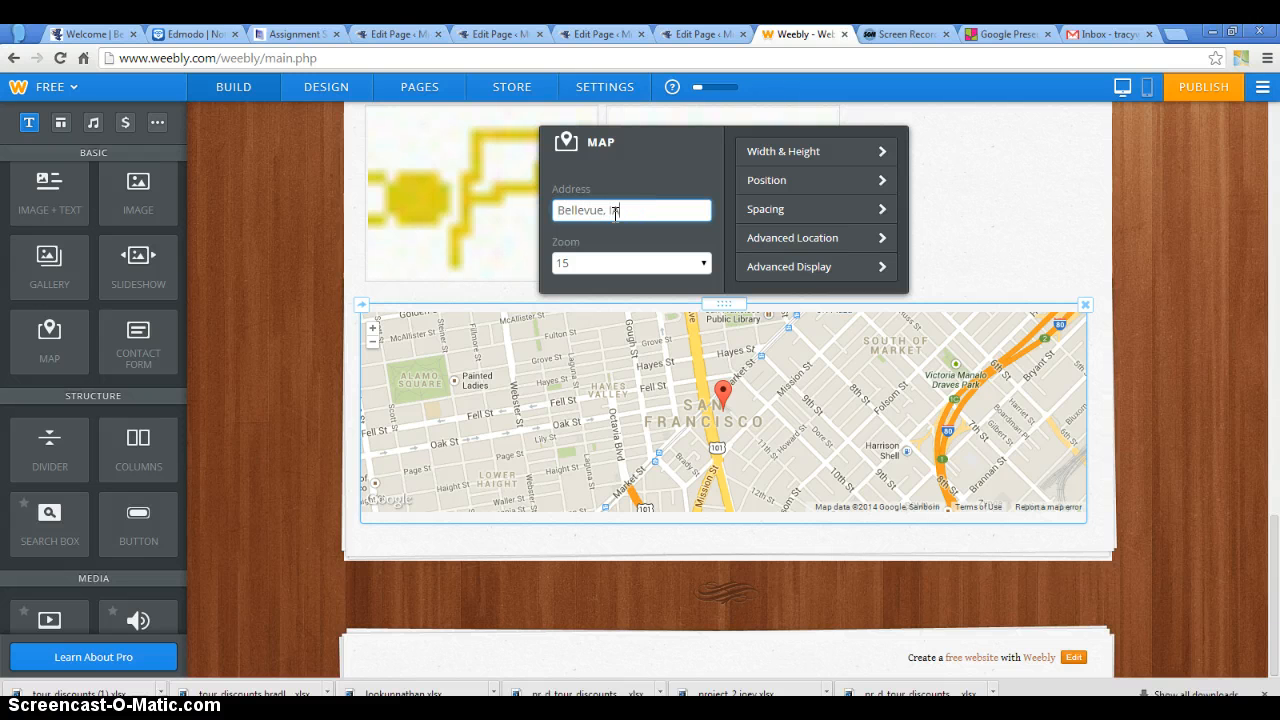
pyautogui.write('Bellevue, IA')
pyautogui.click(668, 167)
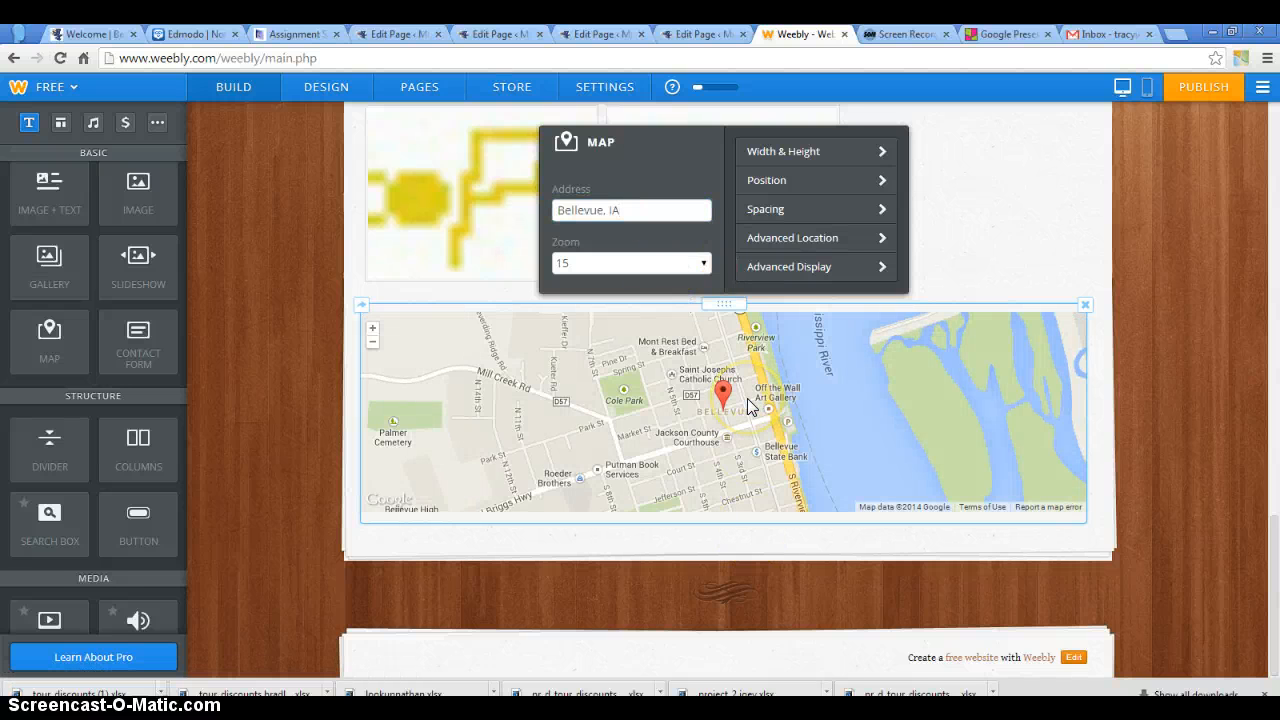
# Look at the map's width and height options and its advanced display settings without changing them
pyautogui.click(884, 152)
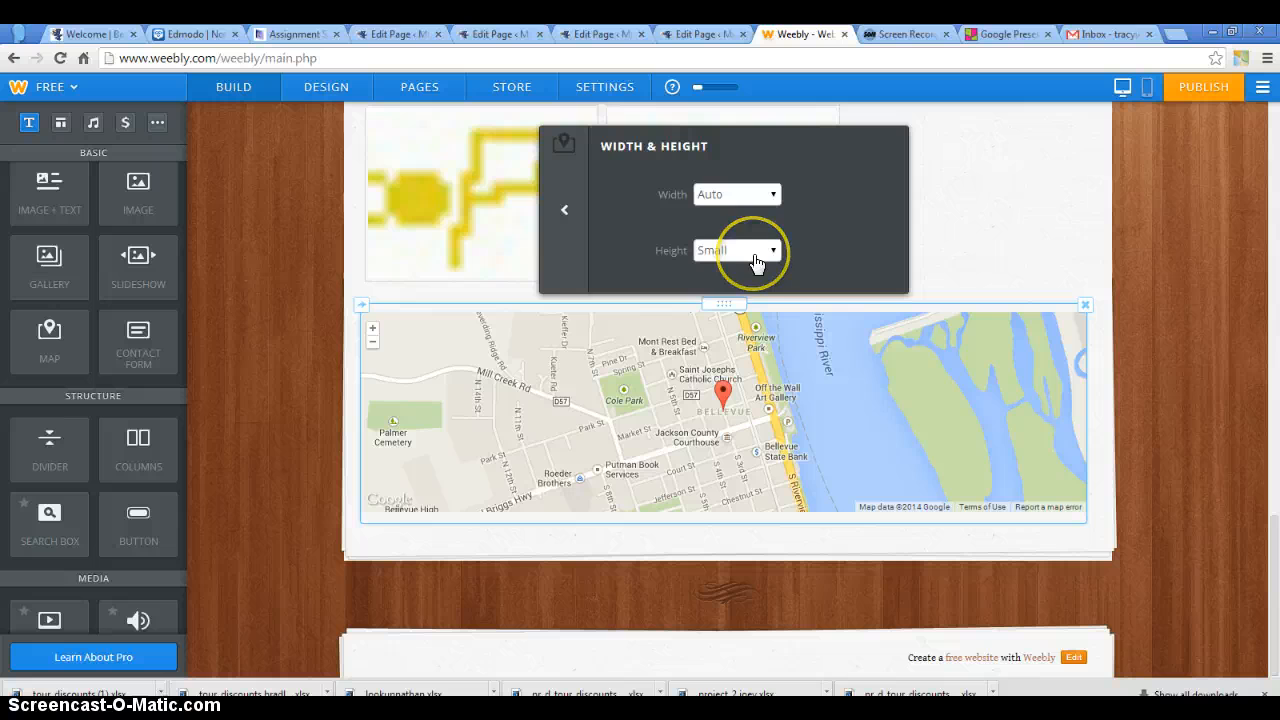
pyautogui.click(564, 208)
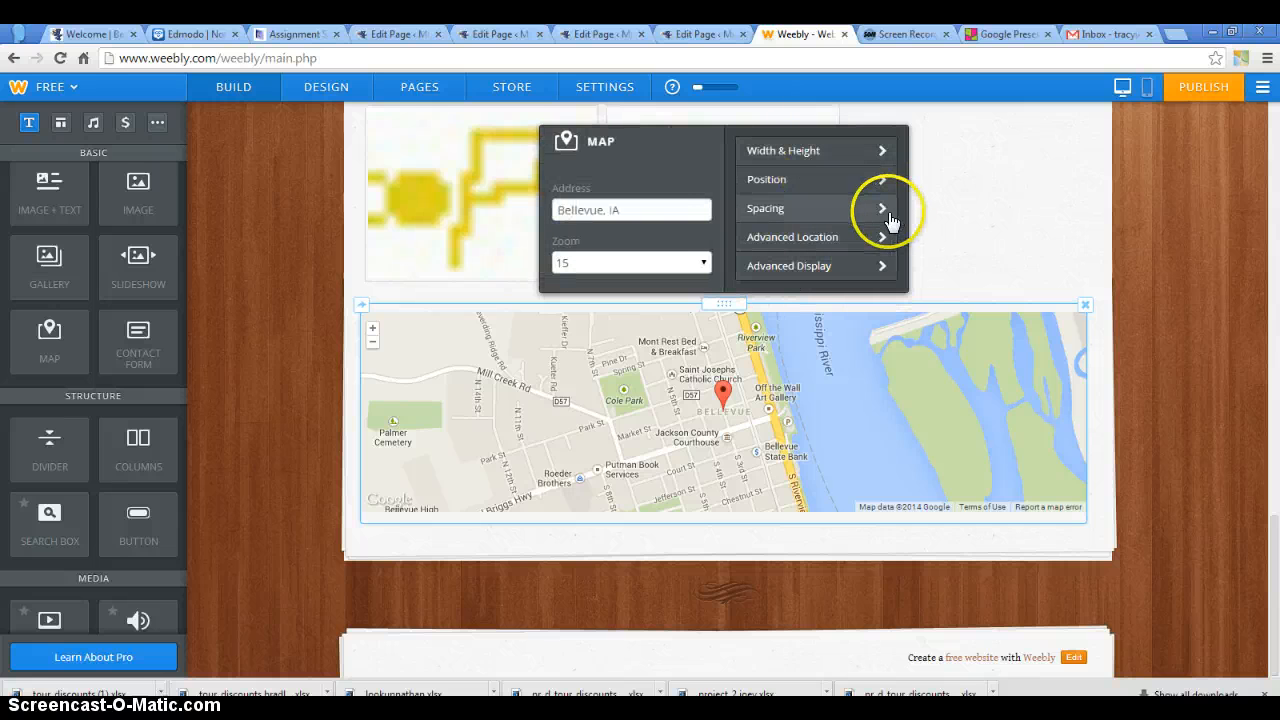
pyautogui.click(862, 278)
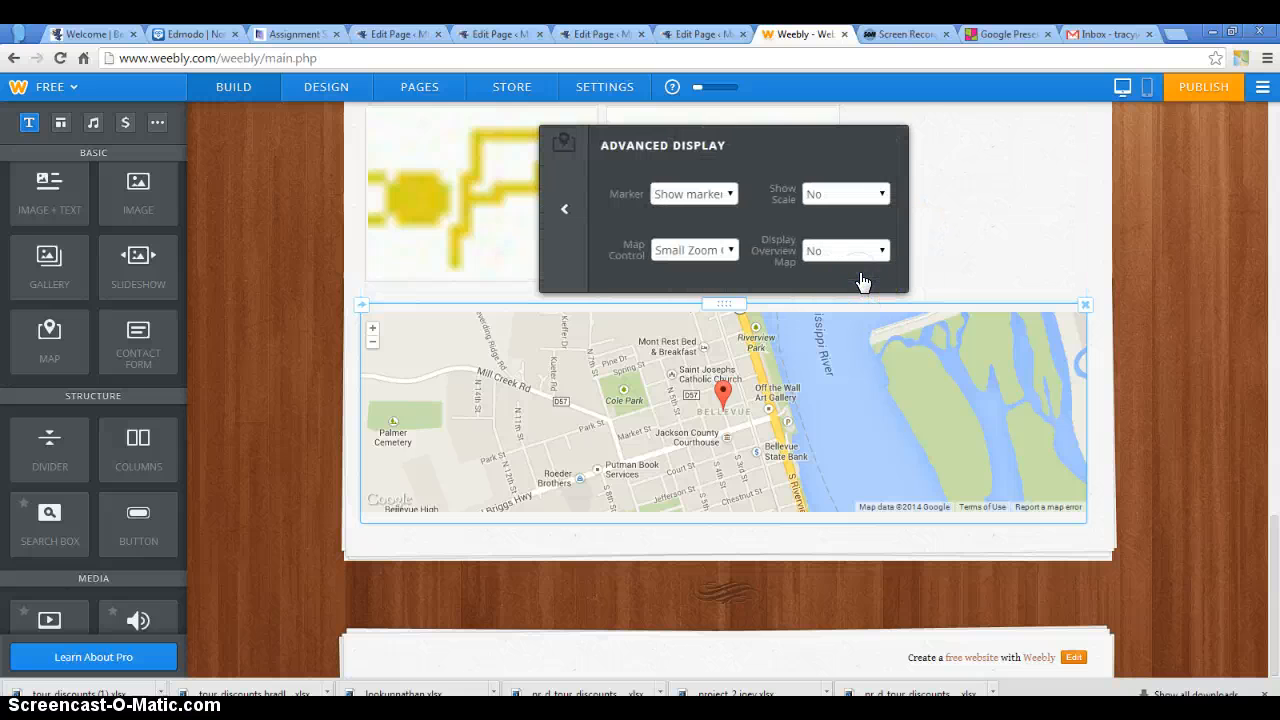
pyautogui.click(663, 251)
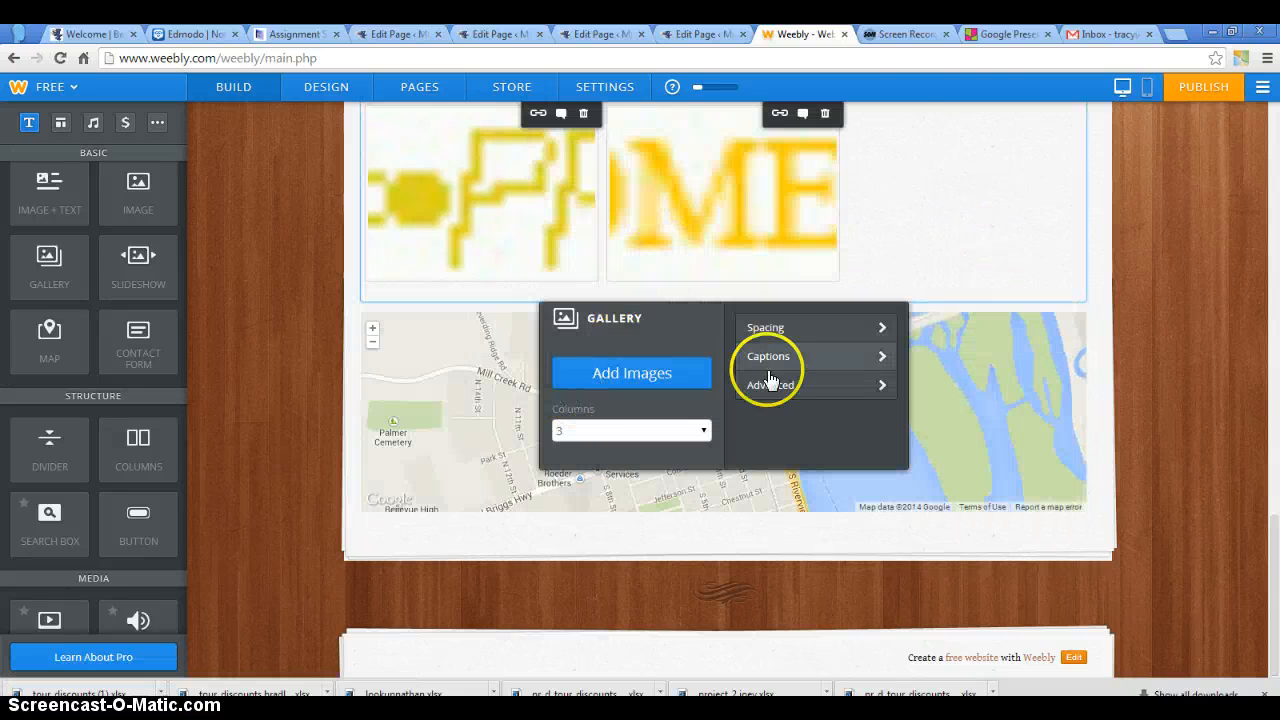
# Add a contact form element below the map
pyautogui.moveTo(138, 340); pyautogui.dragTo(474, 574)
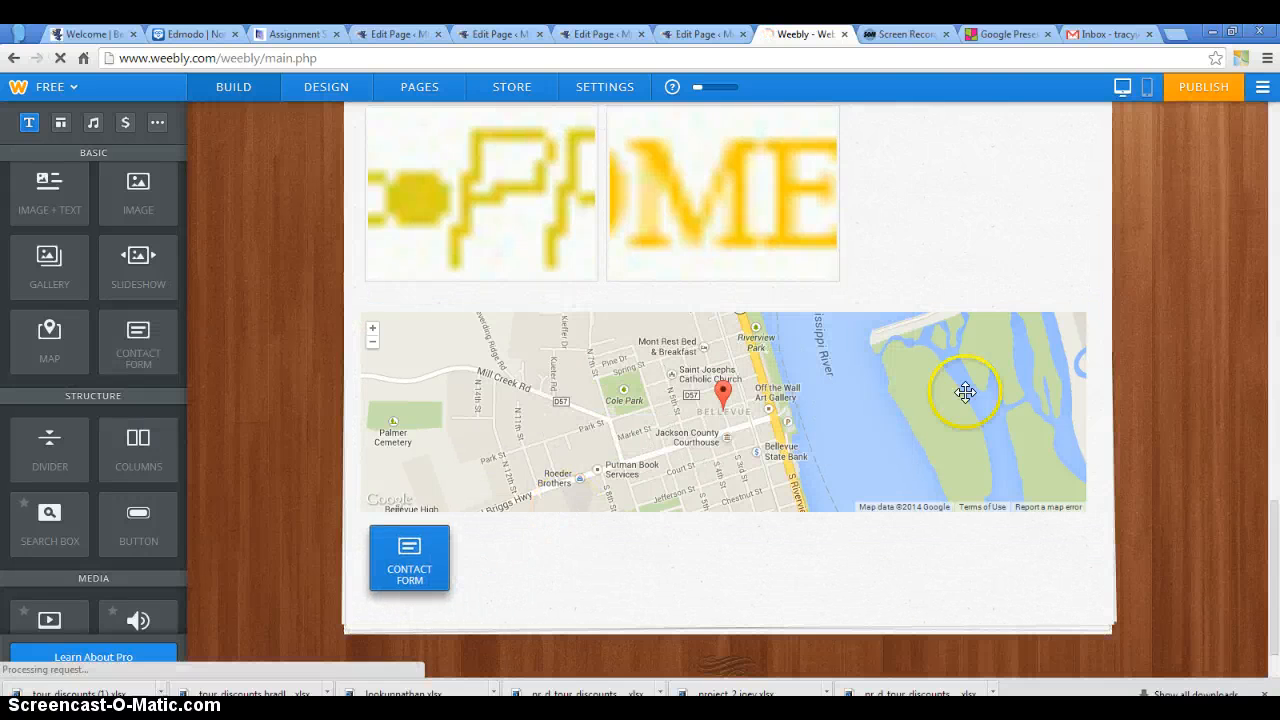
pyautogui.moveTo(1273, 456); pyautogui.dragTo(1275, 552)
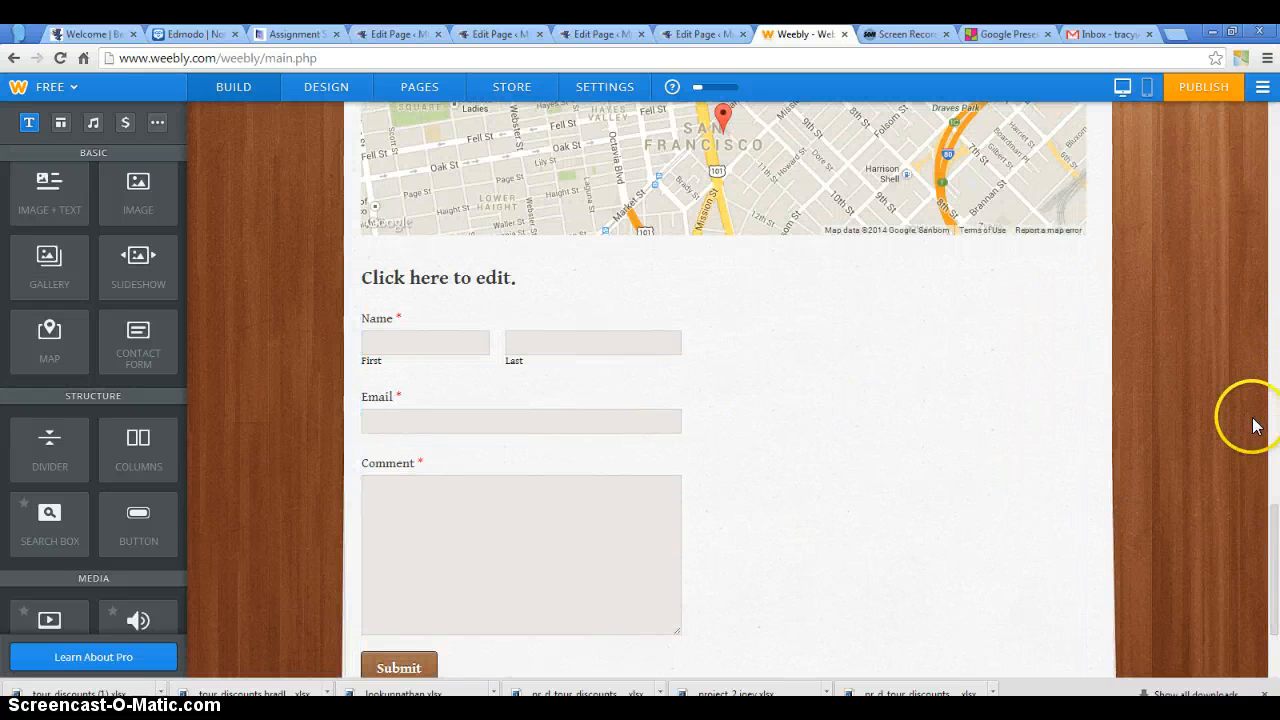
pyautogui.scroll(-2, 891, 374)
# Open the contact form for editing and bring up the settings of its Comment field
pyautogui.click(891, 374)
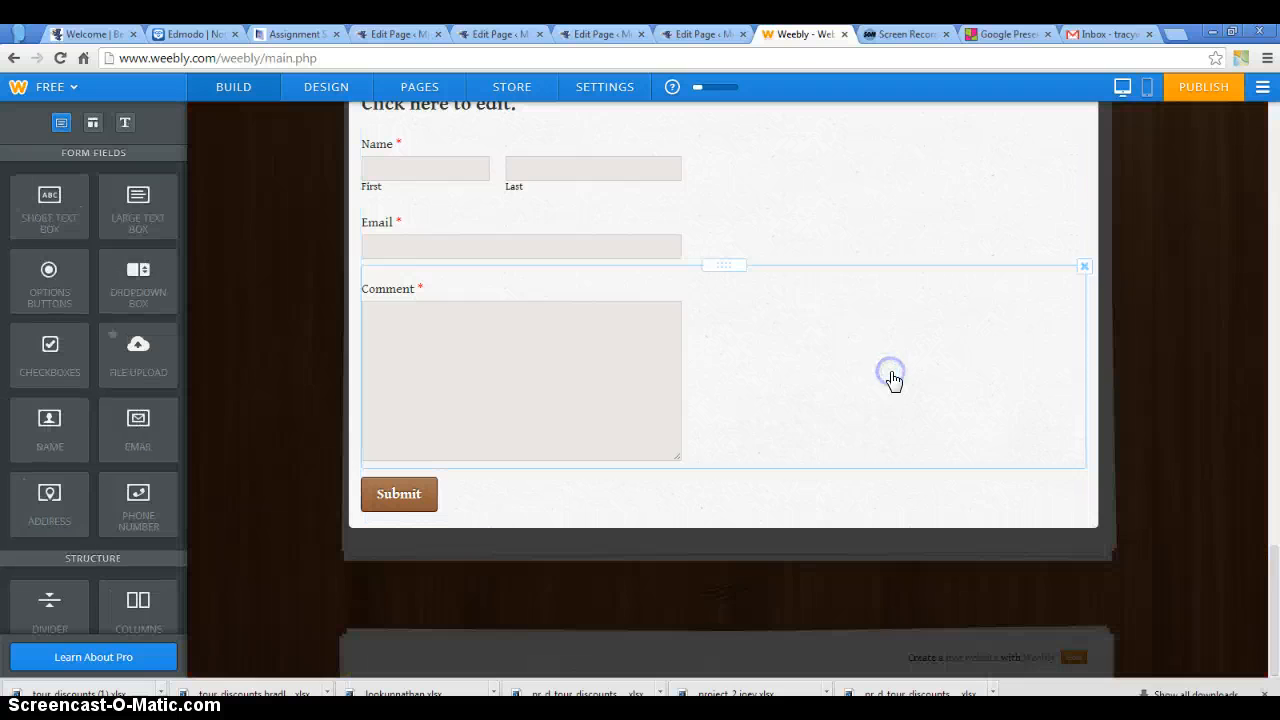
pyautogui.click(988, 360)
pyautogui.click(625, 386)
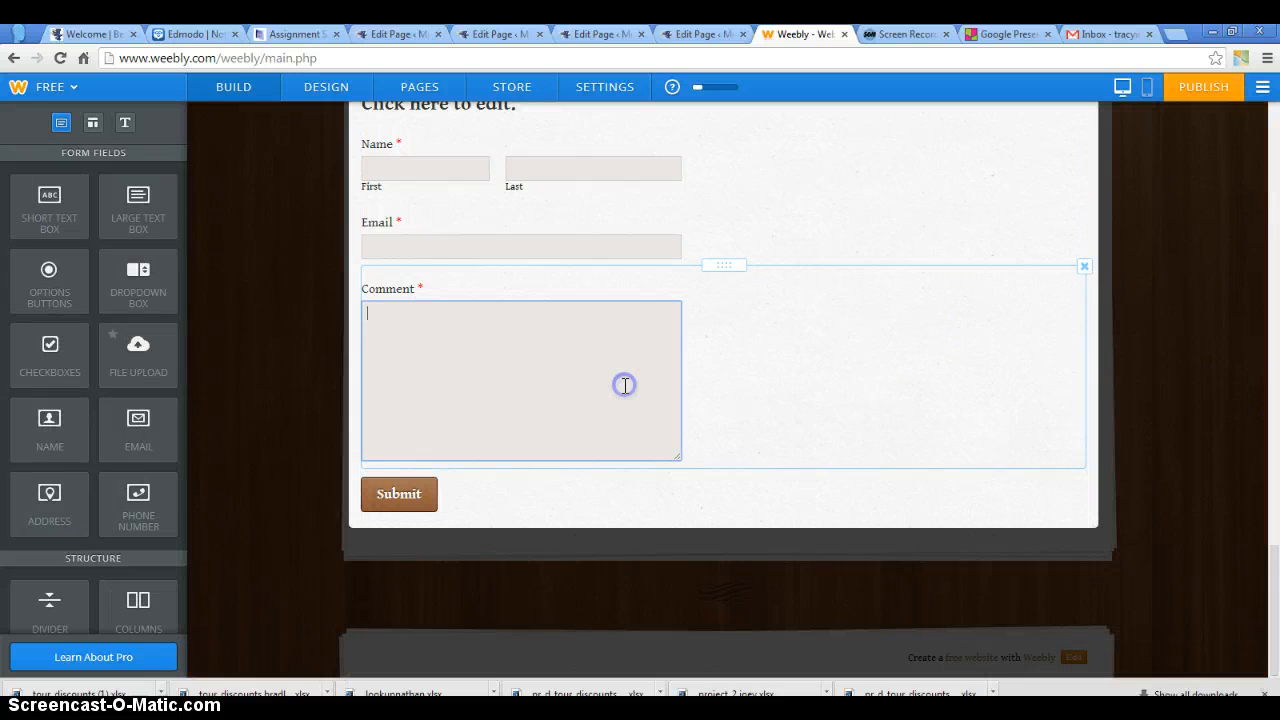
pyautogui.click(402, 279)
pyautogui.click(397, 291)
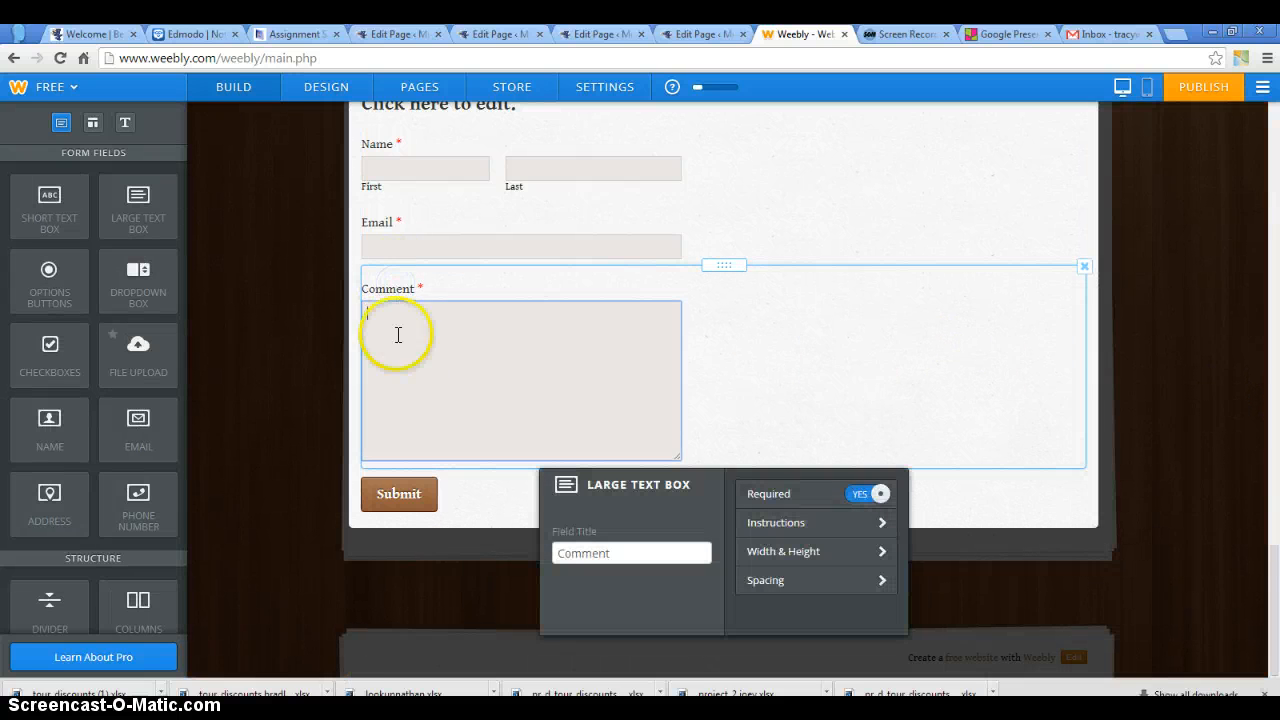
# Look at the Comment field's title and instructions settings without changing them
pyautogui.click(663, 550)
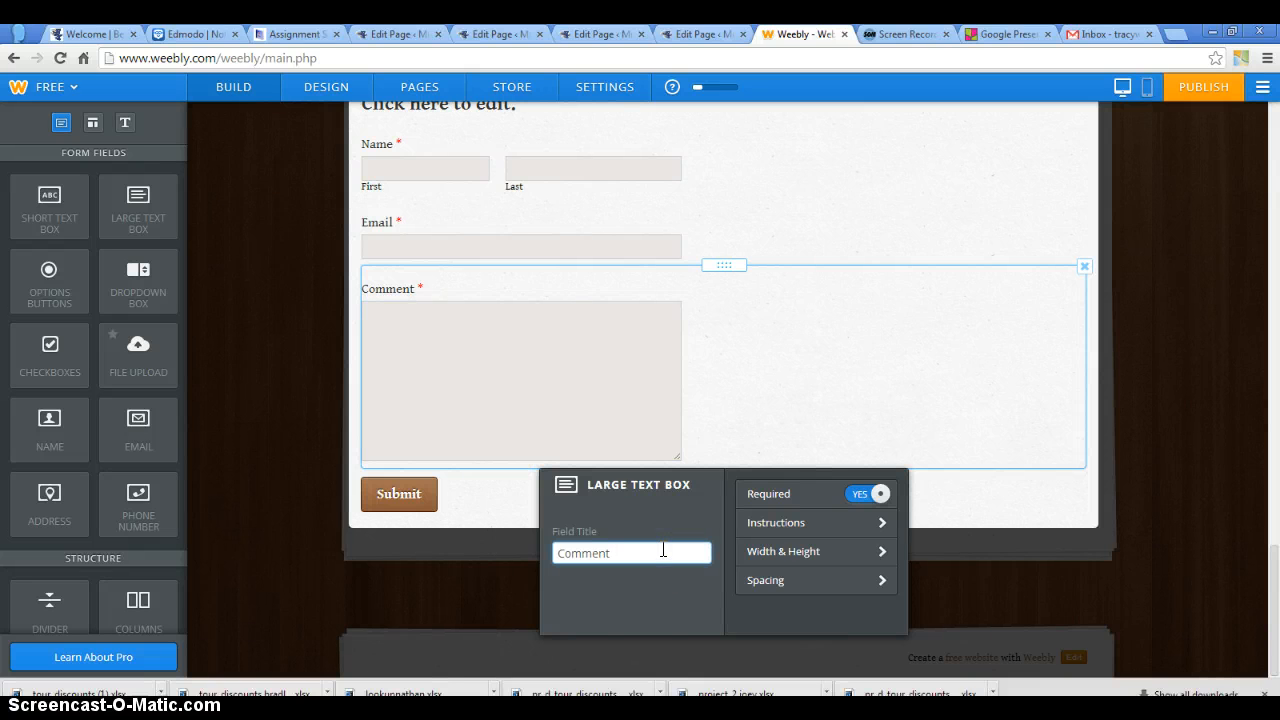
pyautogui.click(800, 523)
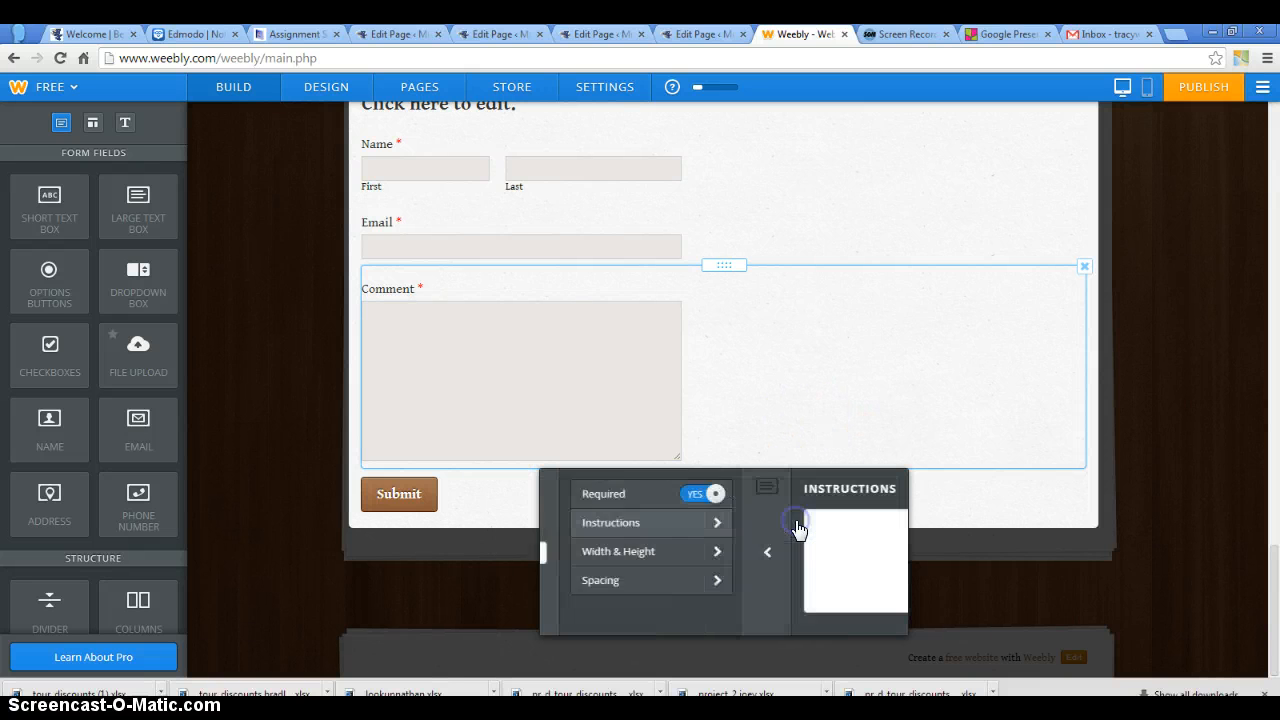
pyautogui.click(795, 521)
pyautogui.click(771, 342)
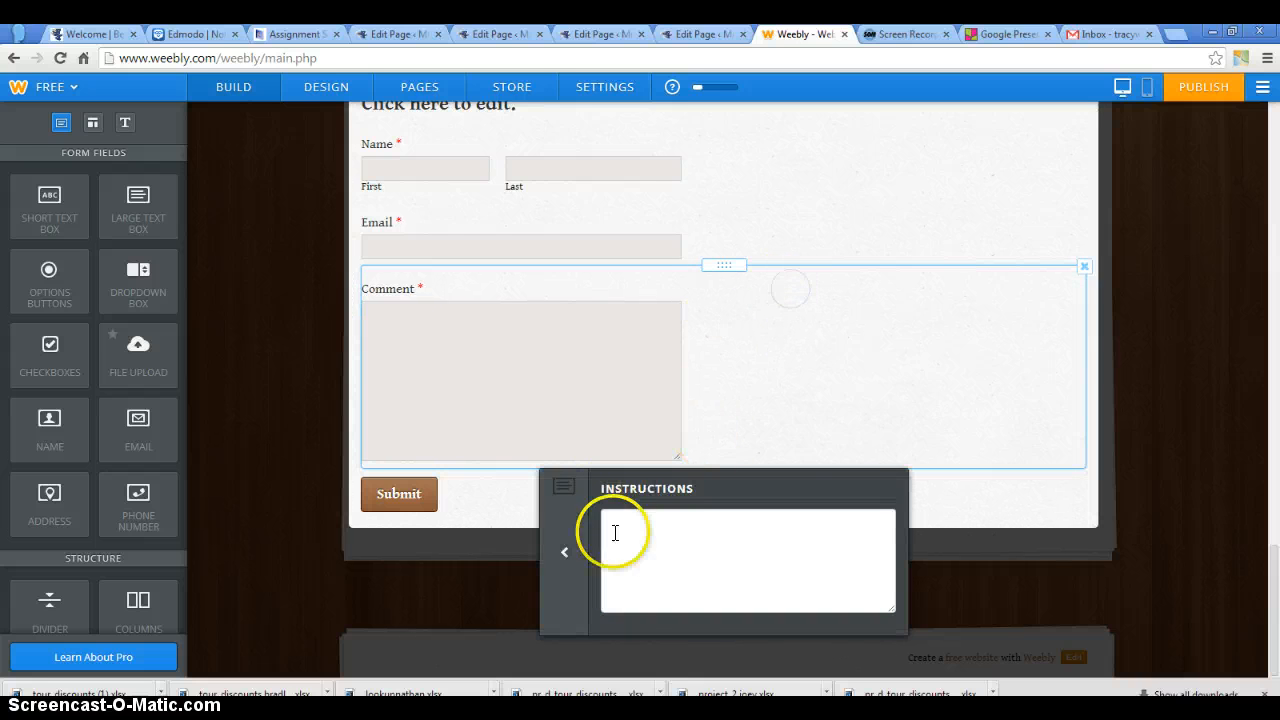
pyautogui.click(558, 560)
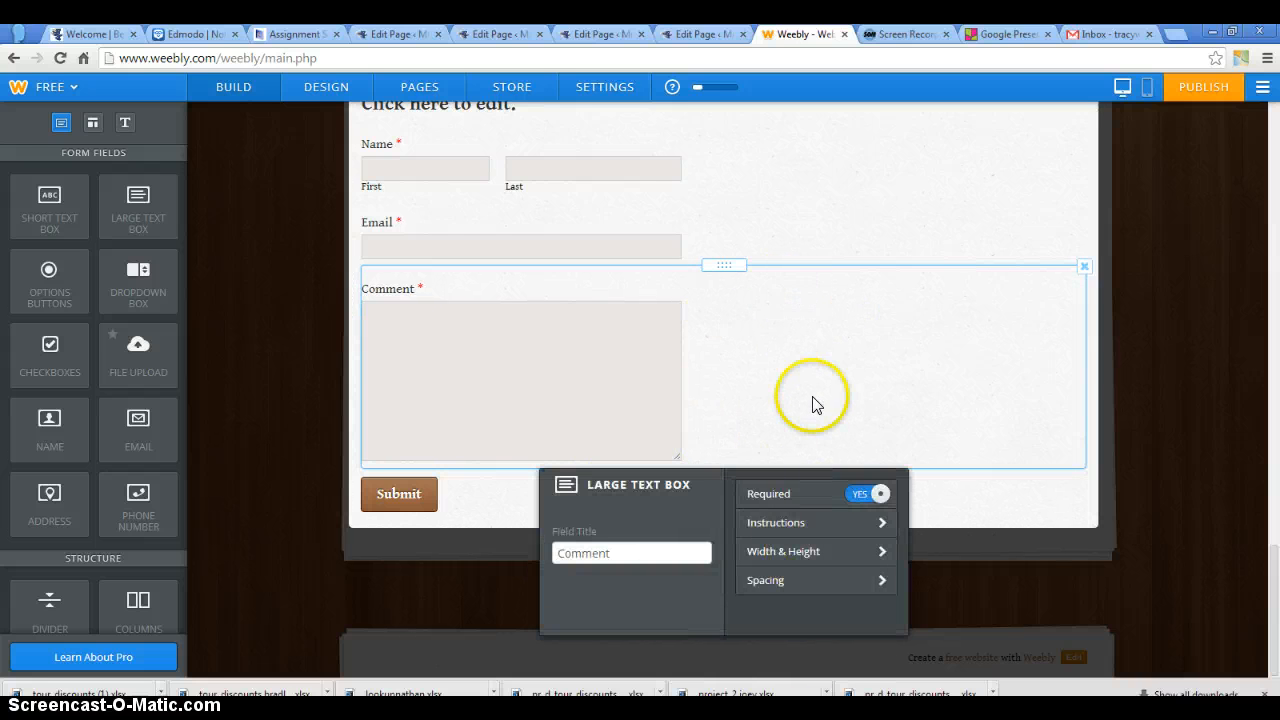
pyautogui.click(793, 425)
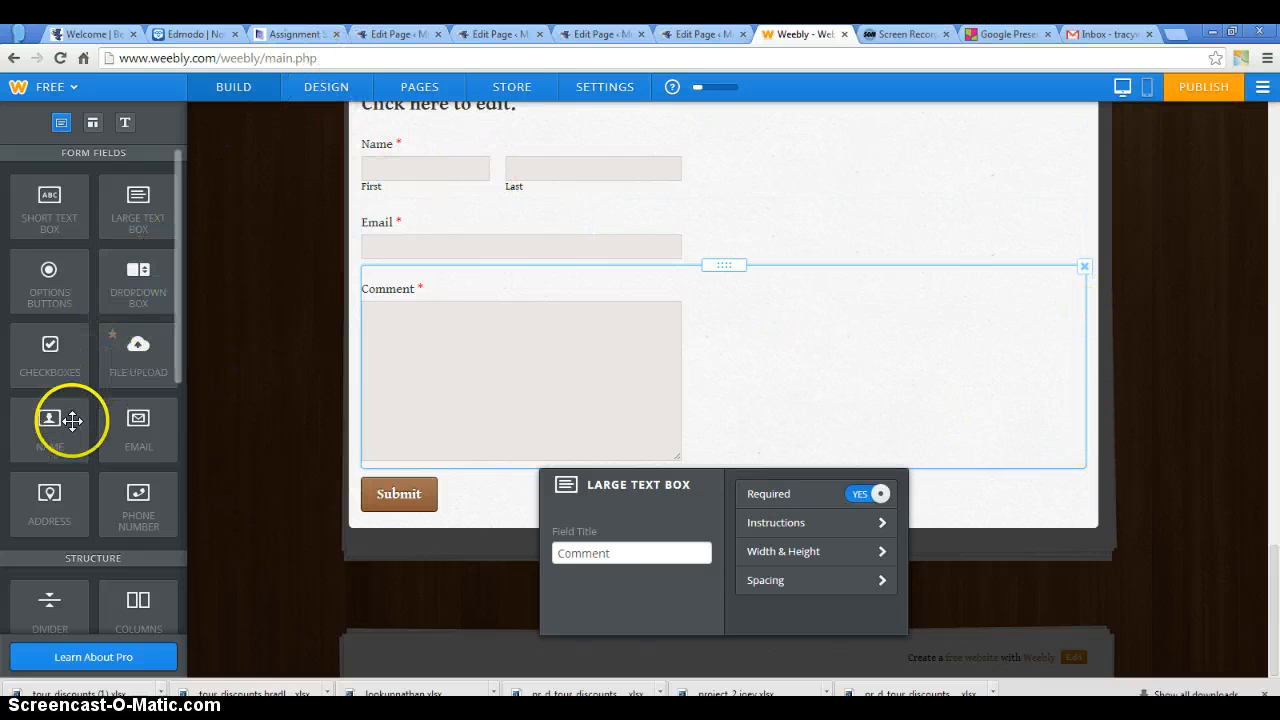
# Add a second Email field to the contact form, directly above the Comment field
pyautogui.moveTo(140, 420); pyautogui.dragTo(789, 371)
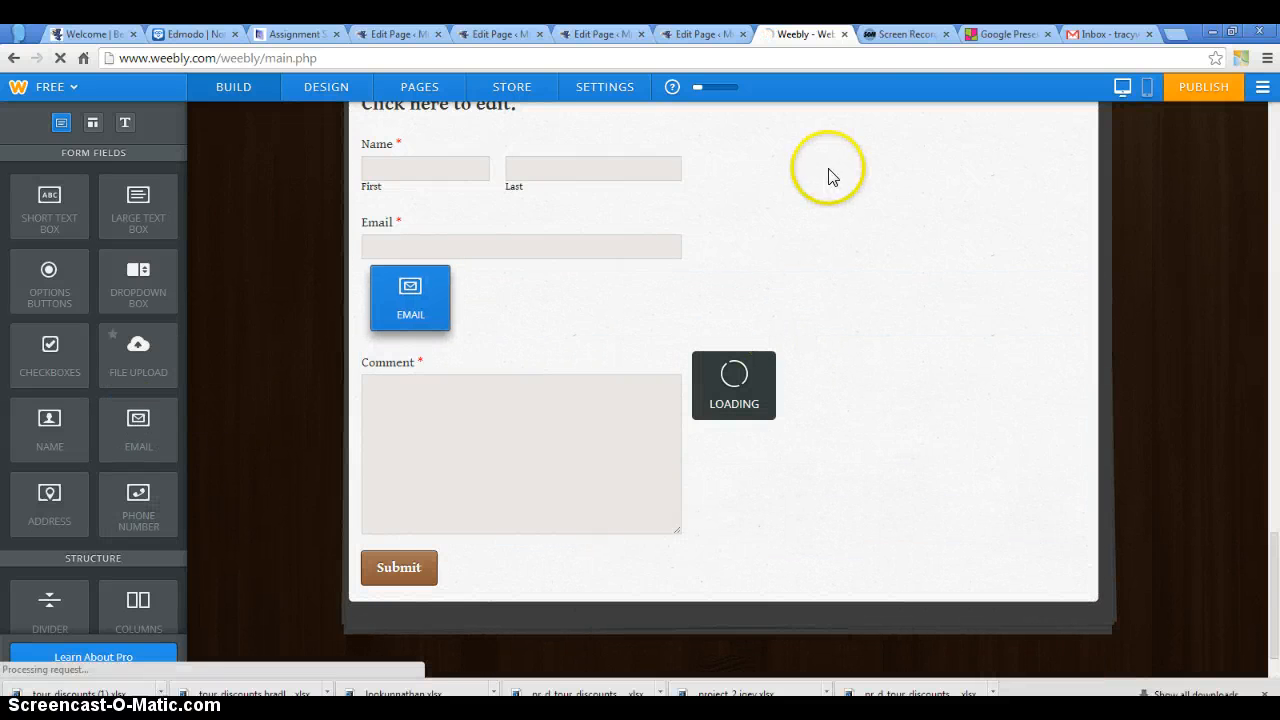
pyautogui.moveTo(1275, 570); pyautogui.dragTo(1276, 598)
pyautogui.click(1266, 440)
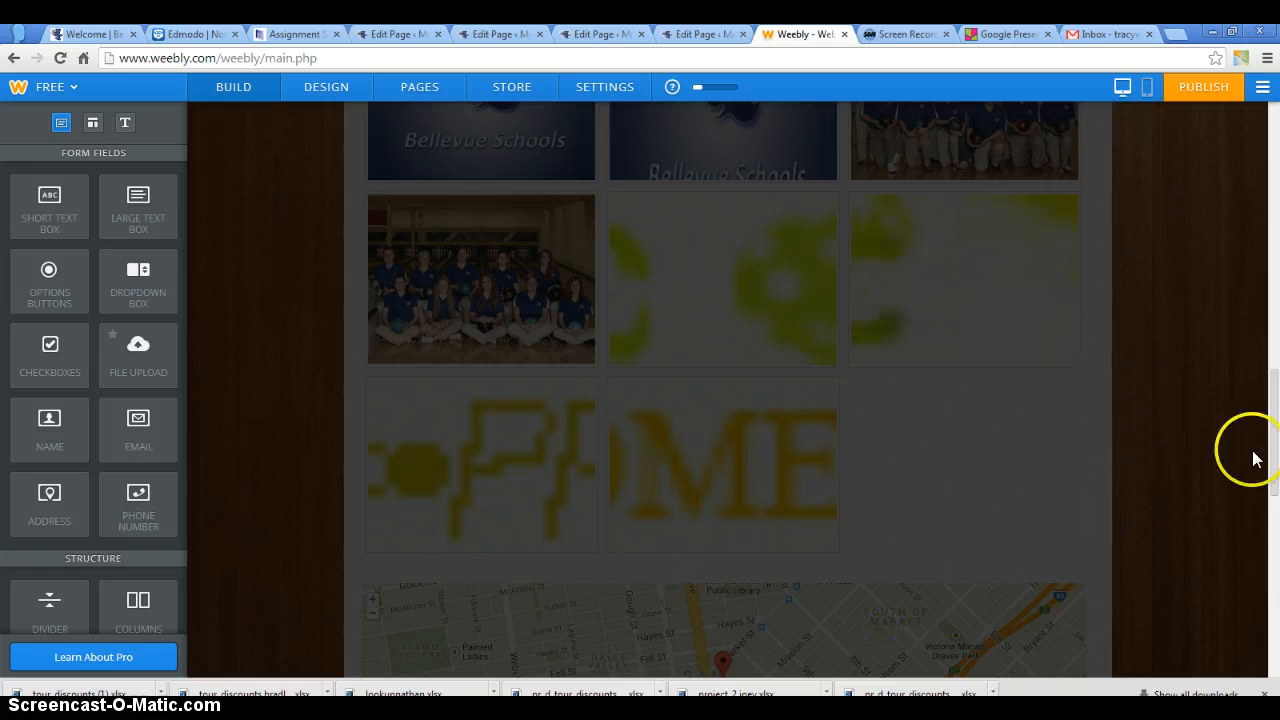
pyautogui.click(1275, 603)
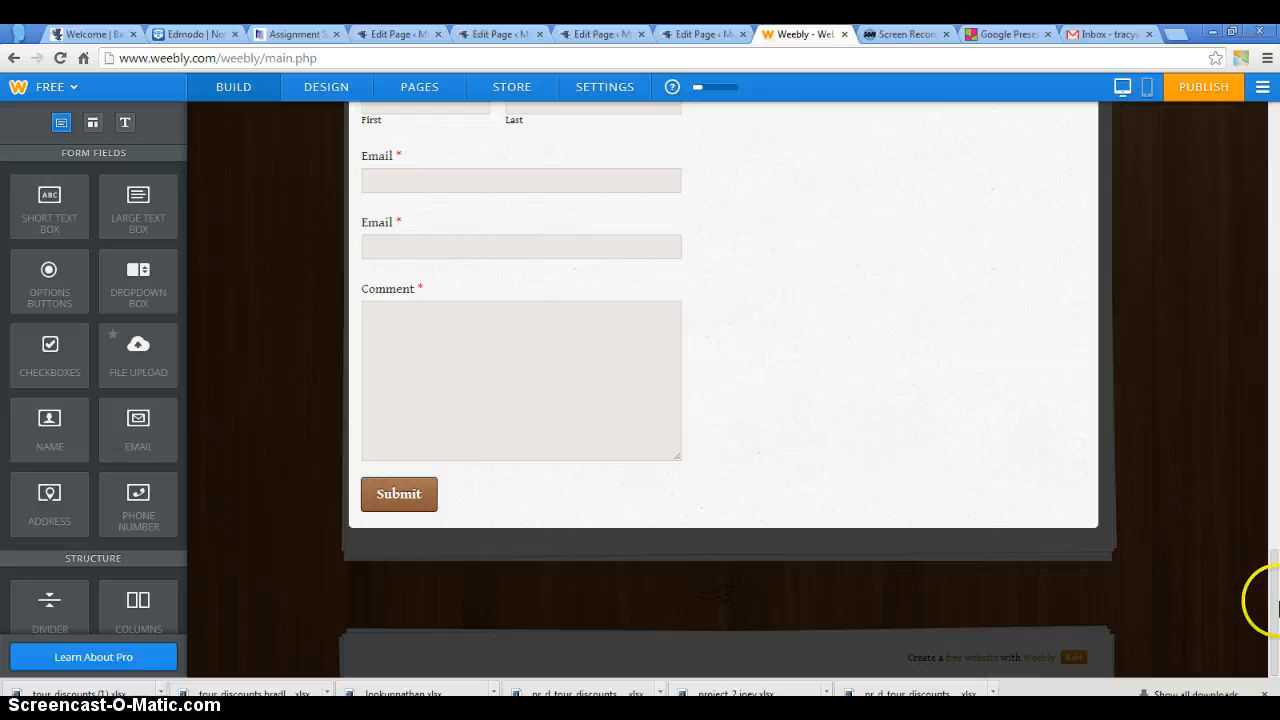
# Bring up the contact form's general options without changing them and save the form
pyautogui.moveTo(1272, 603); pyautogui.dragTo(983, 583)
pyautogui.moveTo(1275, 585); pyautogui.dragTo(1276, 507)
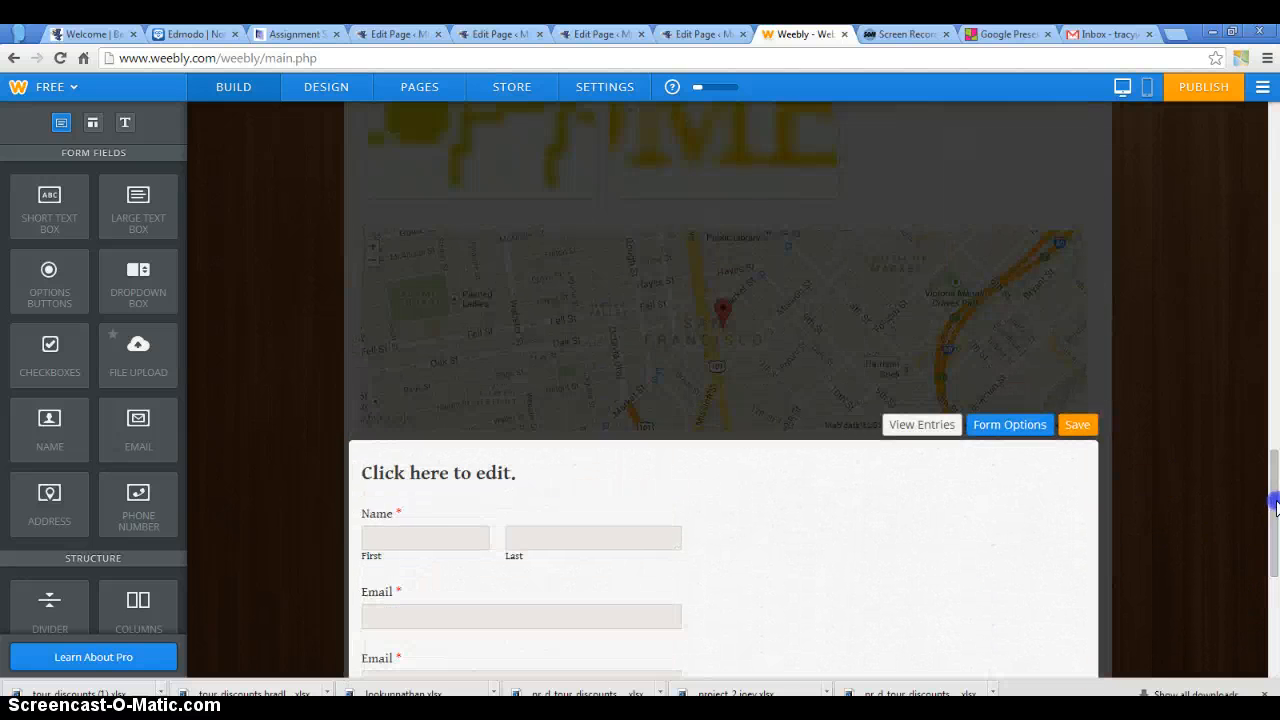
pyautogui.click(1024, 428)
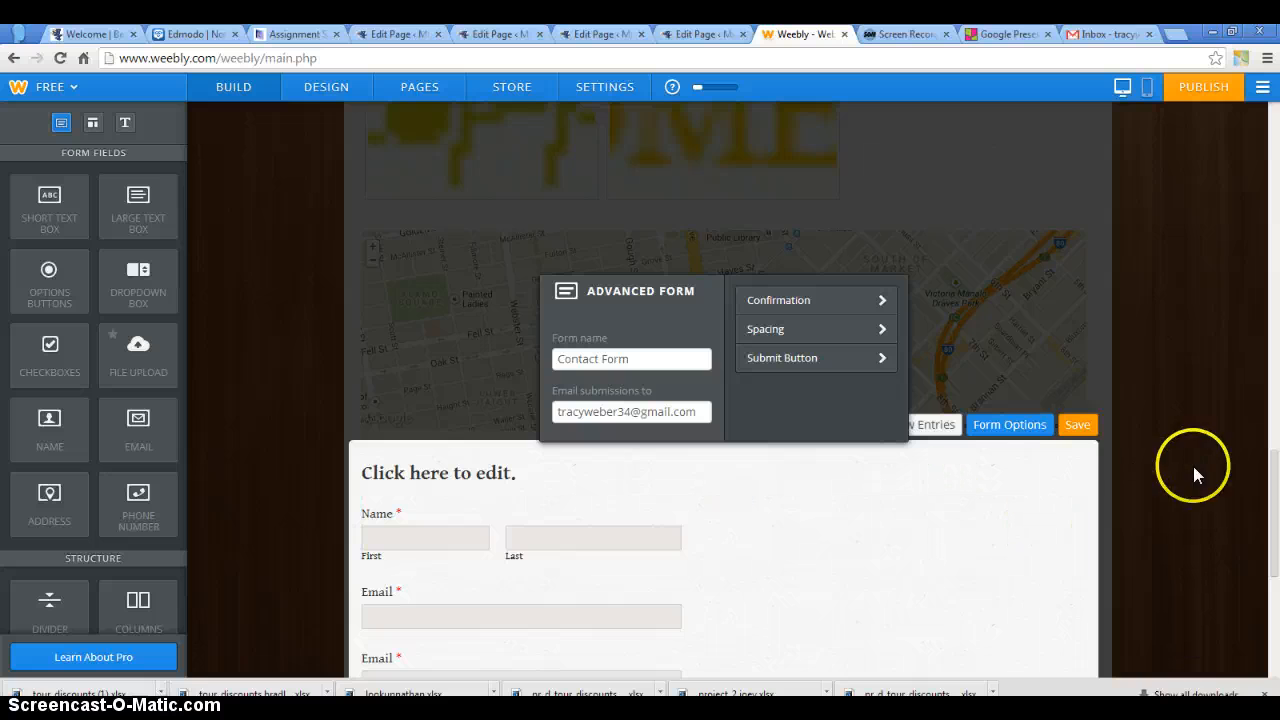
pyautogui.click(1075, 428)
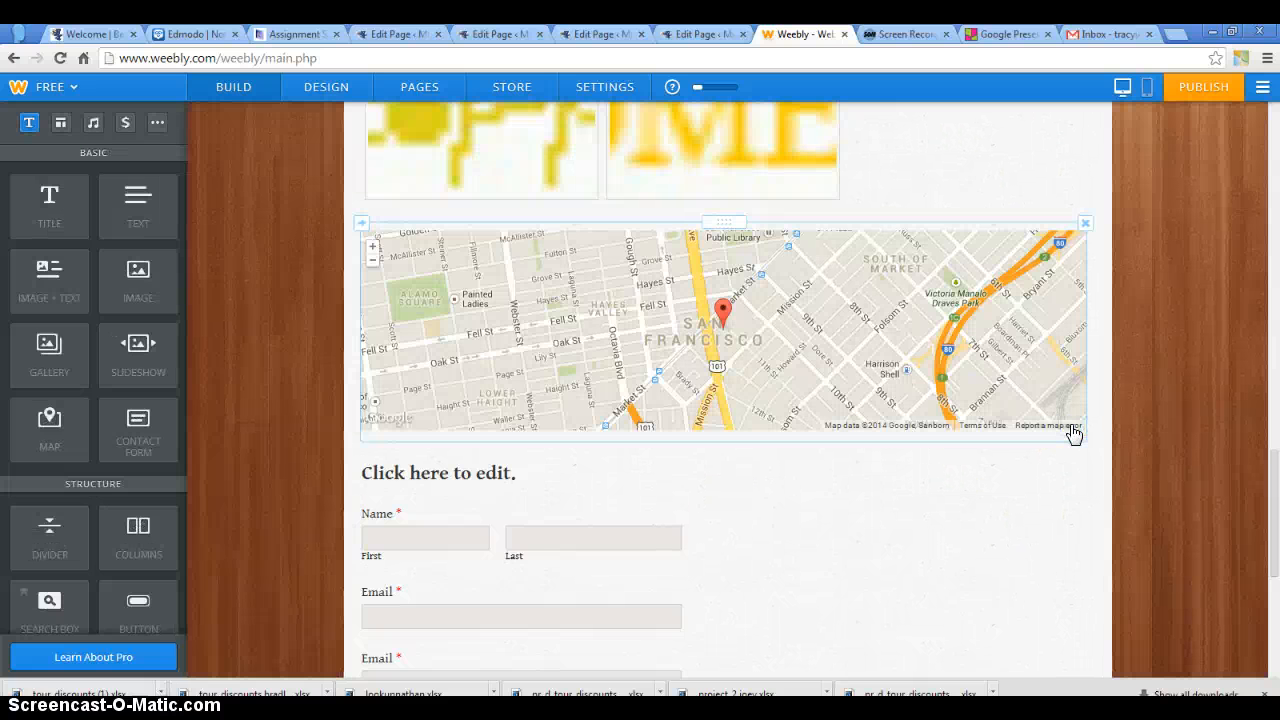
# Add a two-column layout element below the contact form at the end of the page
pyautogui.click(910, 315)
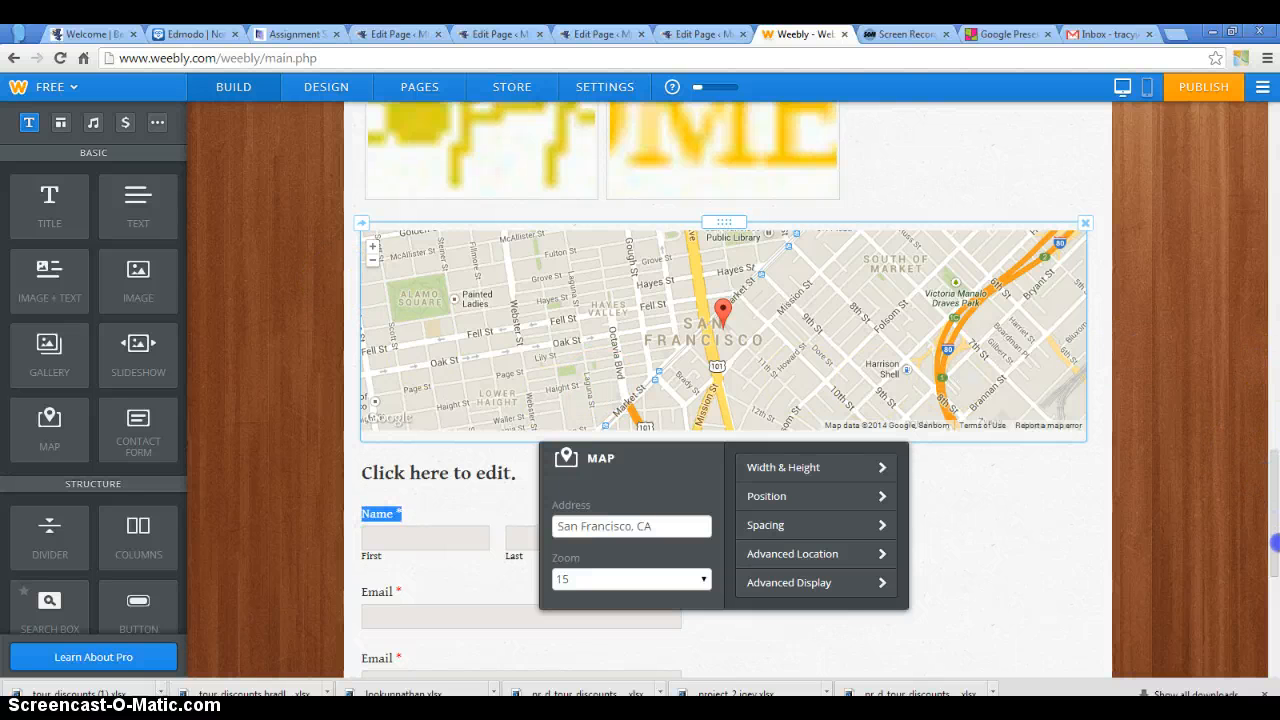
pyautogui.moveTo(1277, 543); pyautogui.dragTo(1277, 373)
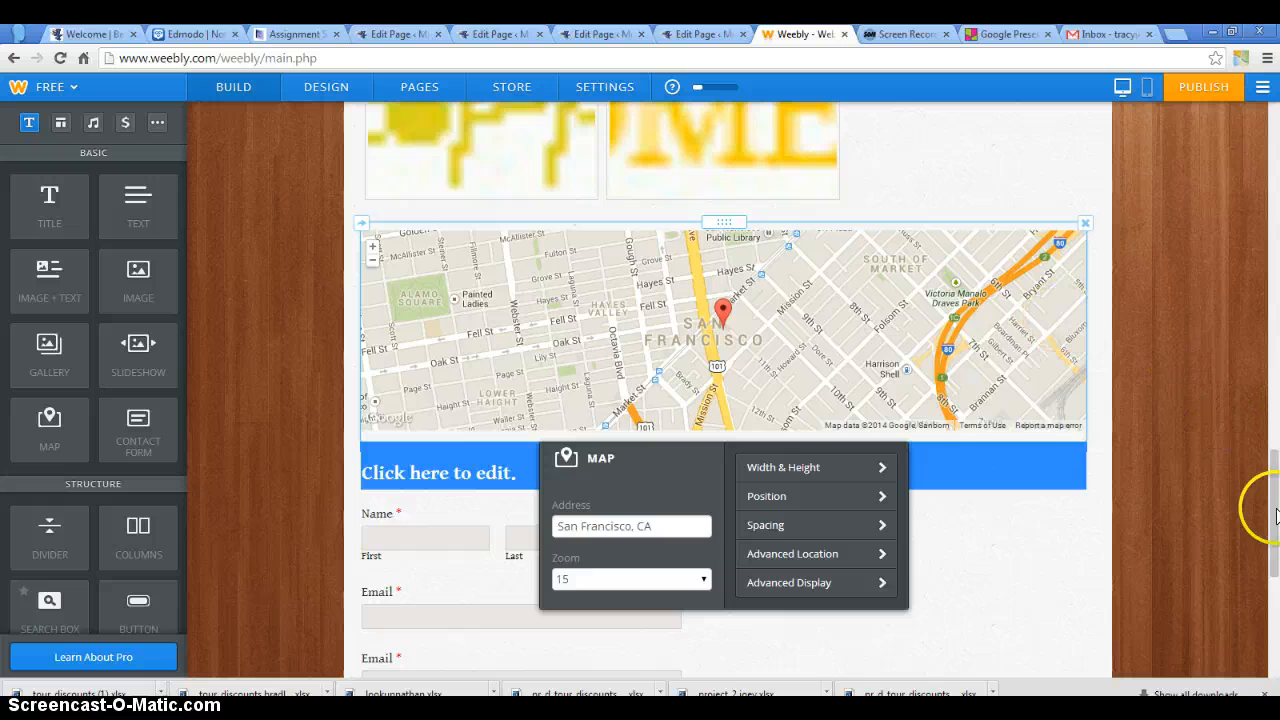
pyautogui.moveTo(1275, 515); pyautogui.dragTo(1275, 612)
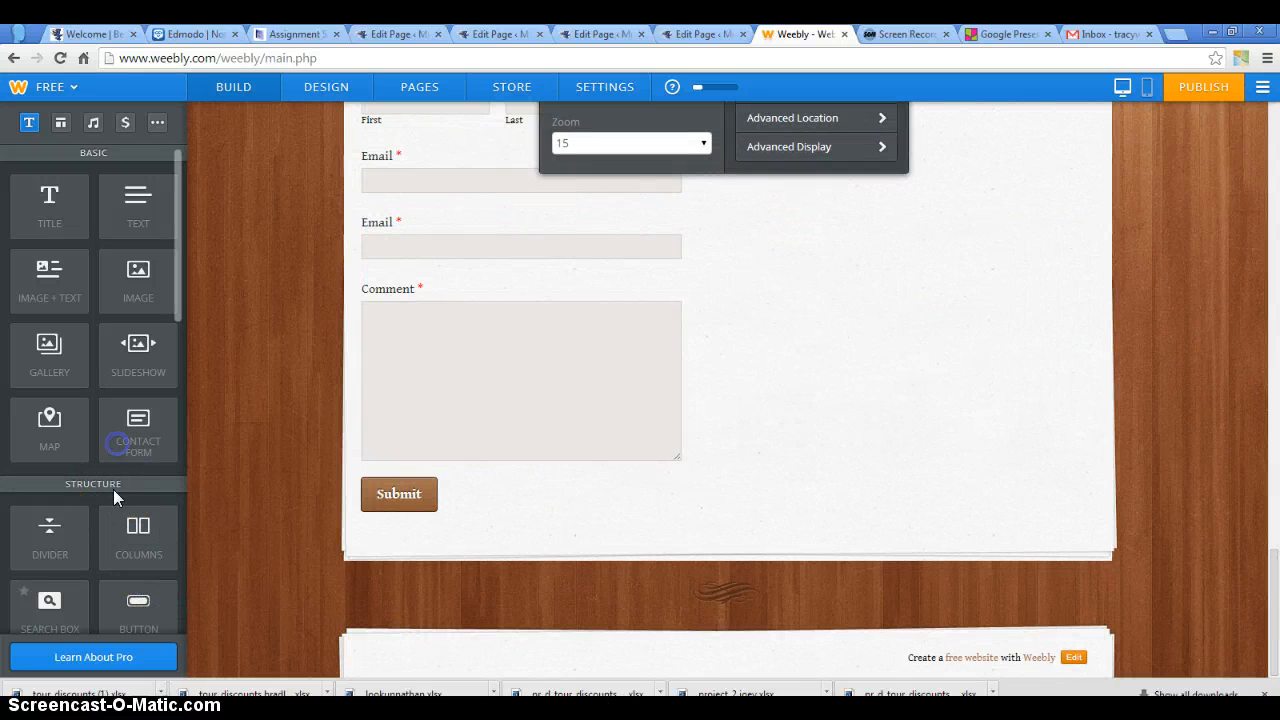
pyautogui.moveTo(178, 304); pyautogui.dragTo(192, 393)
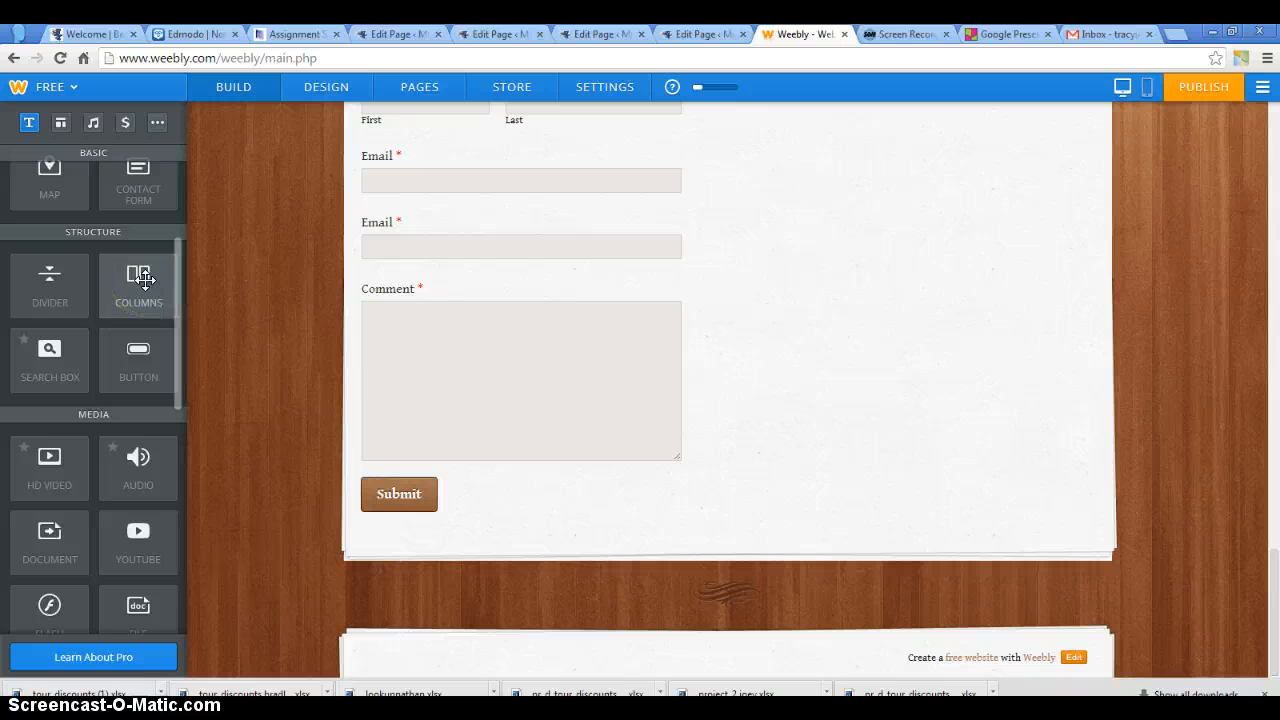
pyautogui.moveTo(144, 279); pyautogui.dragTo(554, 571)
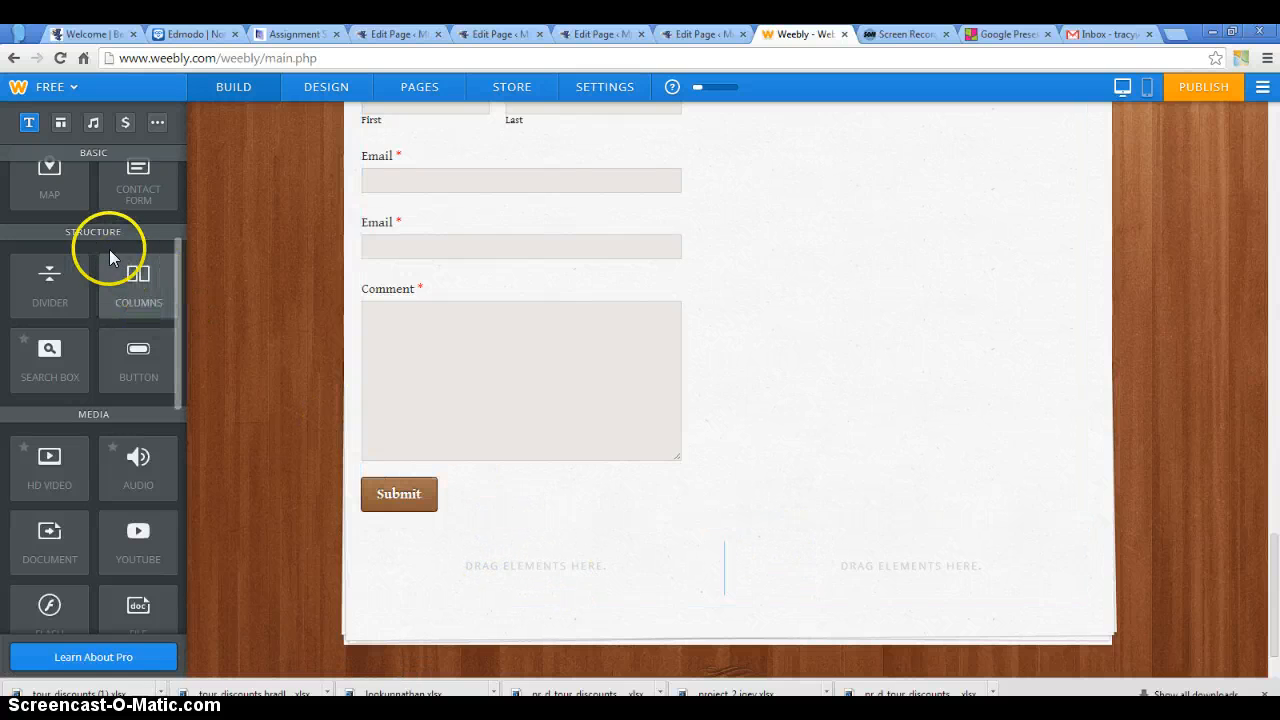
# Add a second contact form between the existing form and the two-column layout, and save it
pyautogui.moveTo(137, 178); pyautogui.dragTo(517, 583)
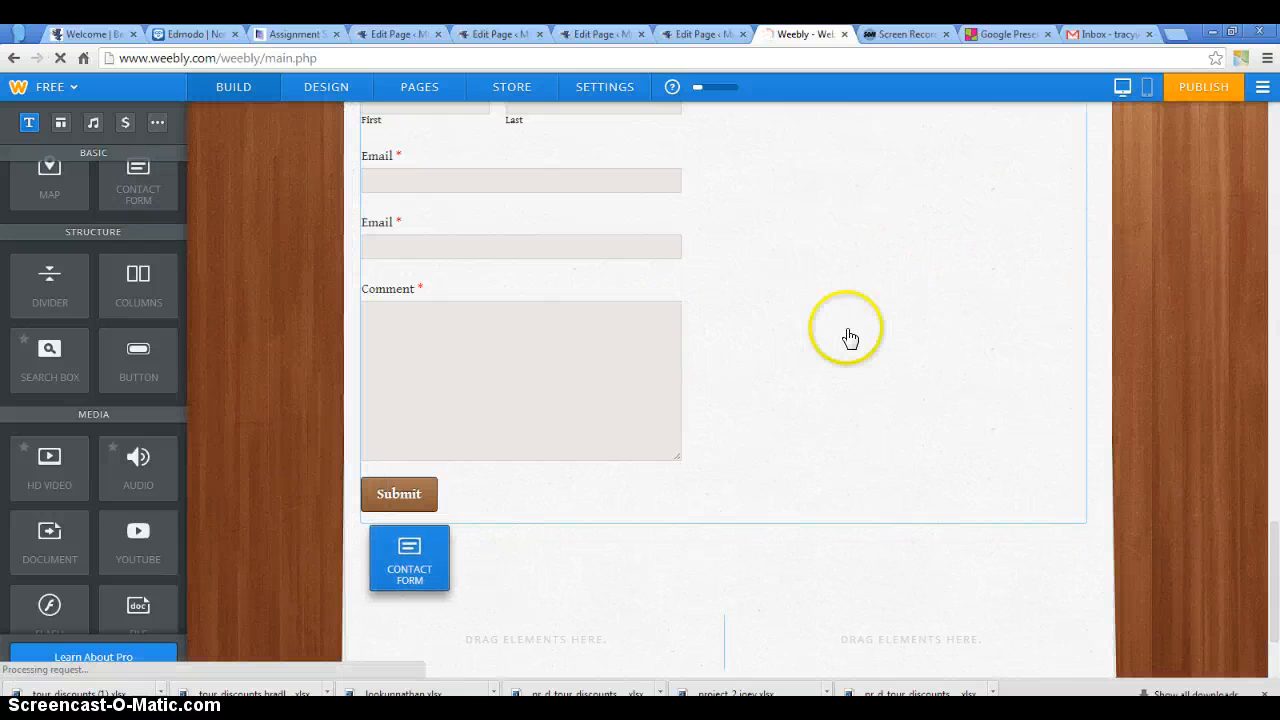
pyautogui.click(849, 615)
pyautogui.moveTo(1274, 510); pyautogui.dragTo(1274, 590)
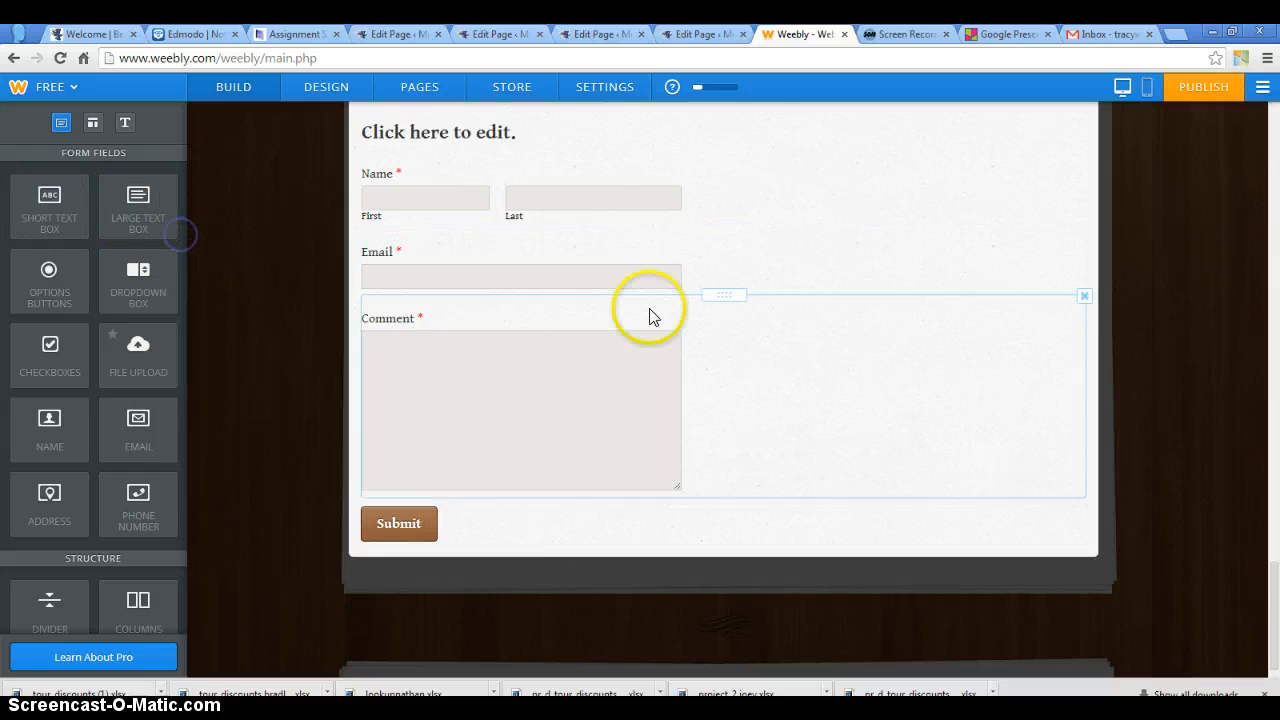
pyautogui.moveTo(1270, 563); pyautogui.dragTo(1271, 500)
pyautogui.click(1077, 421)
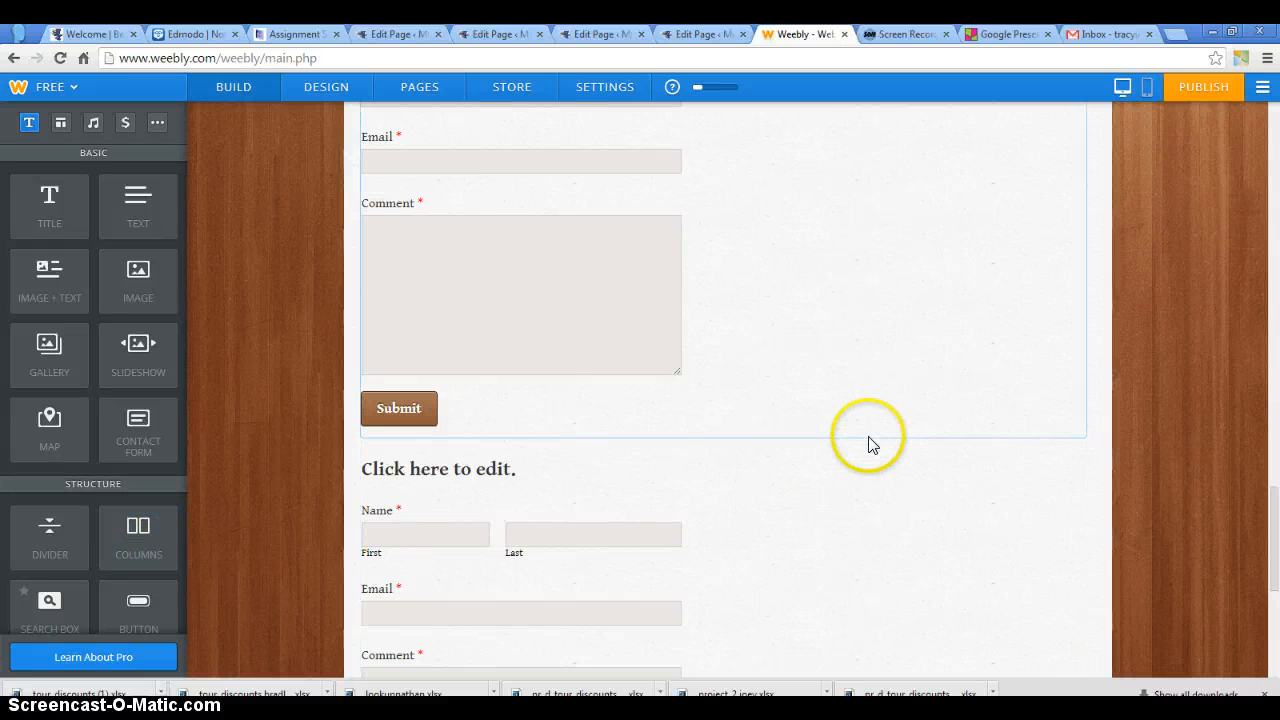
pyautogui.click(866, 462)
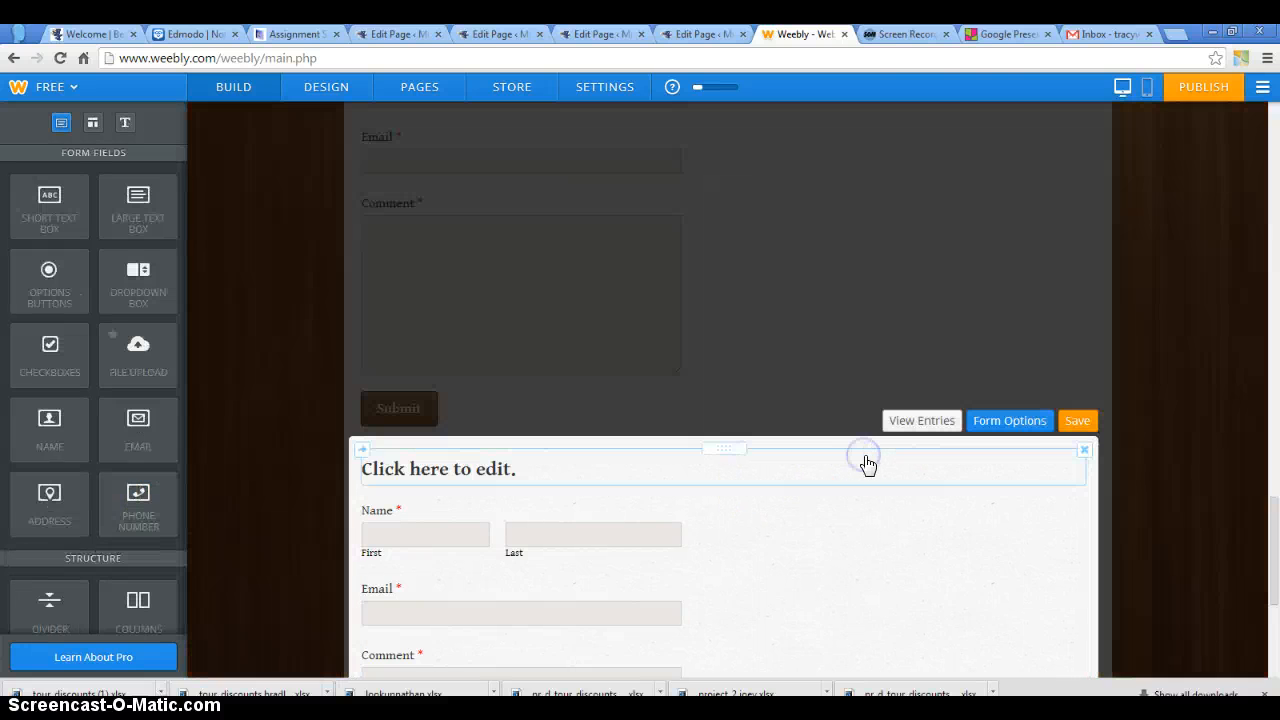
pyautogui.click(1074, 428)
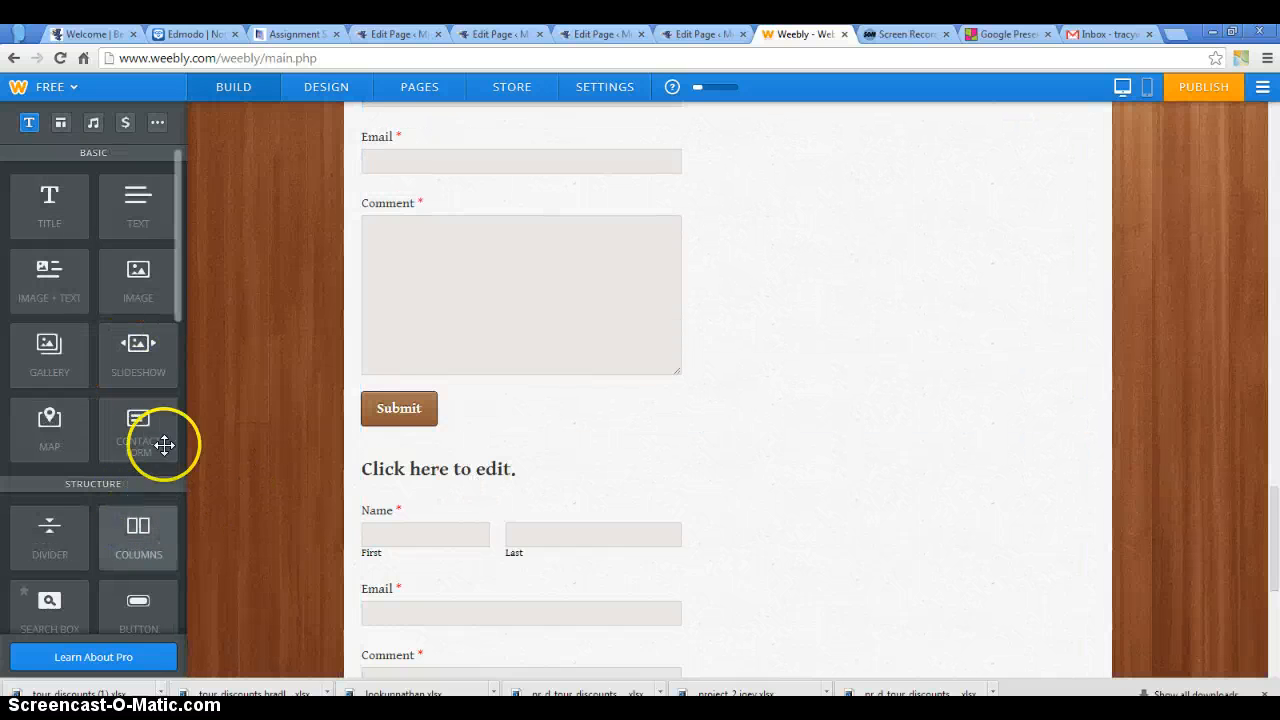
# Add a YouTube video element between the two contact forms
pyautogui.moveTo(178, 297); pyautogui.dragTo(200, 440)
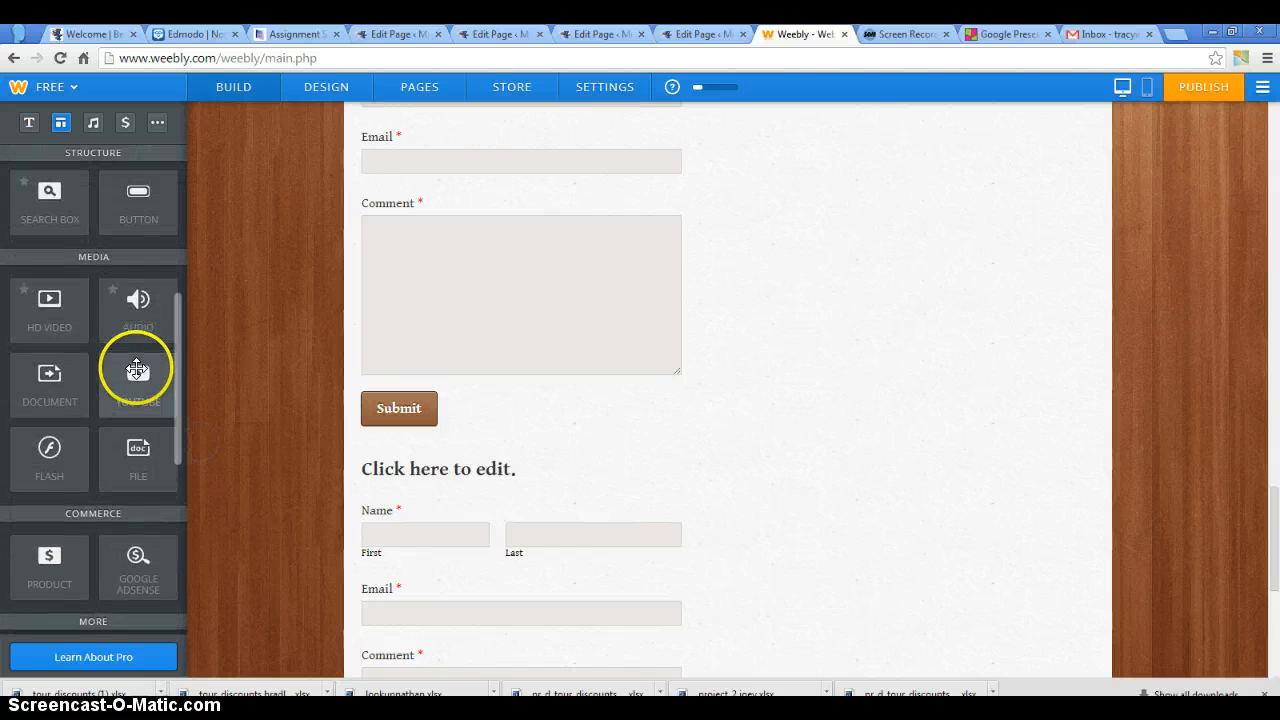
pyautogui.moveTo(136, 370); pyautogui.dragTo(820, 486)
pyautogui.click(709, 470)
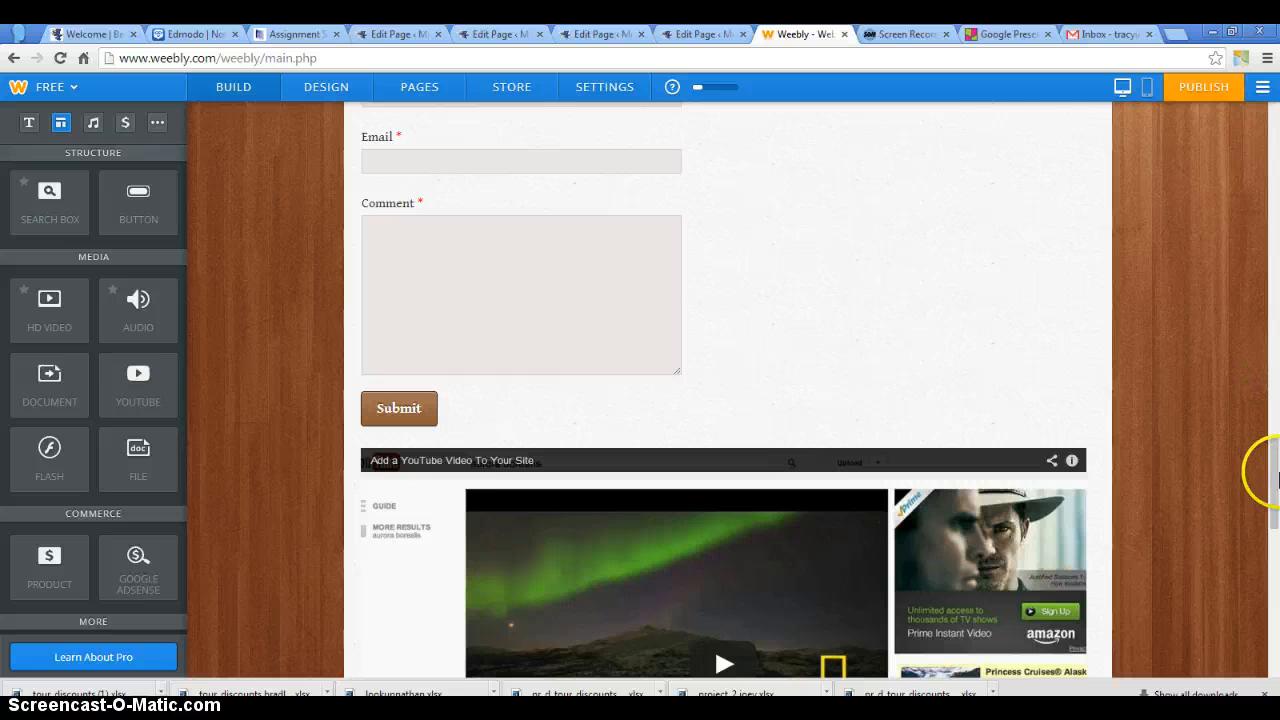
# Look at the YouTube element's settings, including its video URL field, without entering a link
pyautogui.moveTo(1274, 512); pyautogui.dragTo(1274, 545)
pyautogui.click(893, 518)
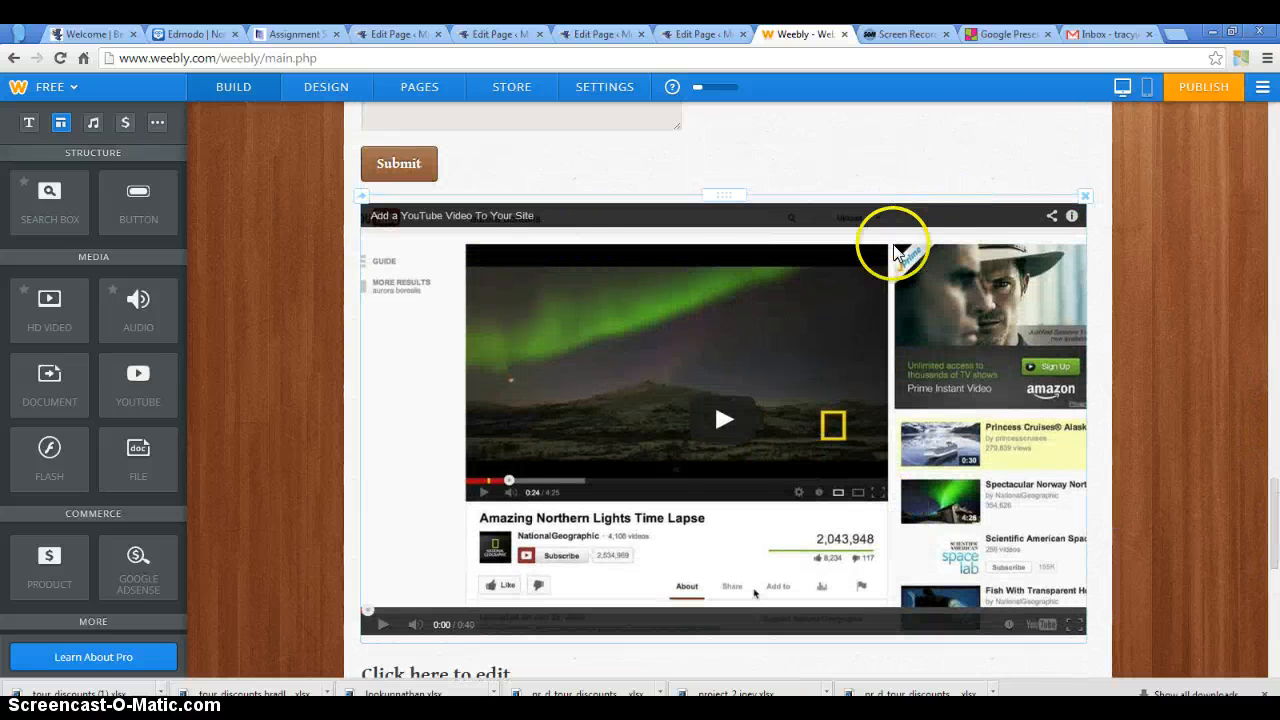
pyautogui.click(408, 447)
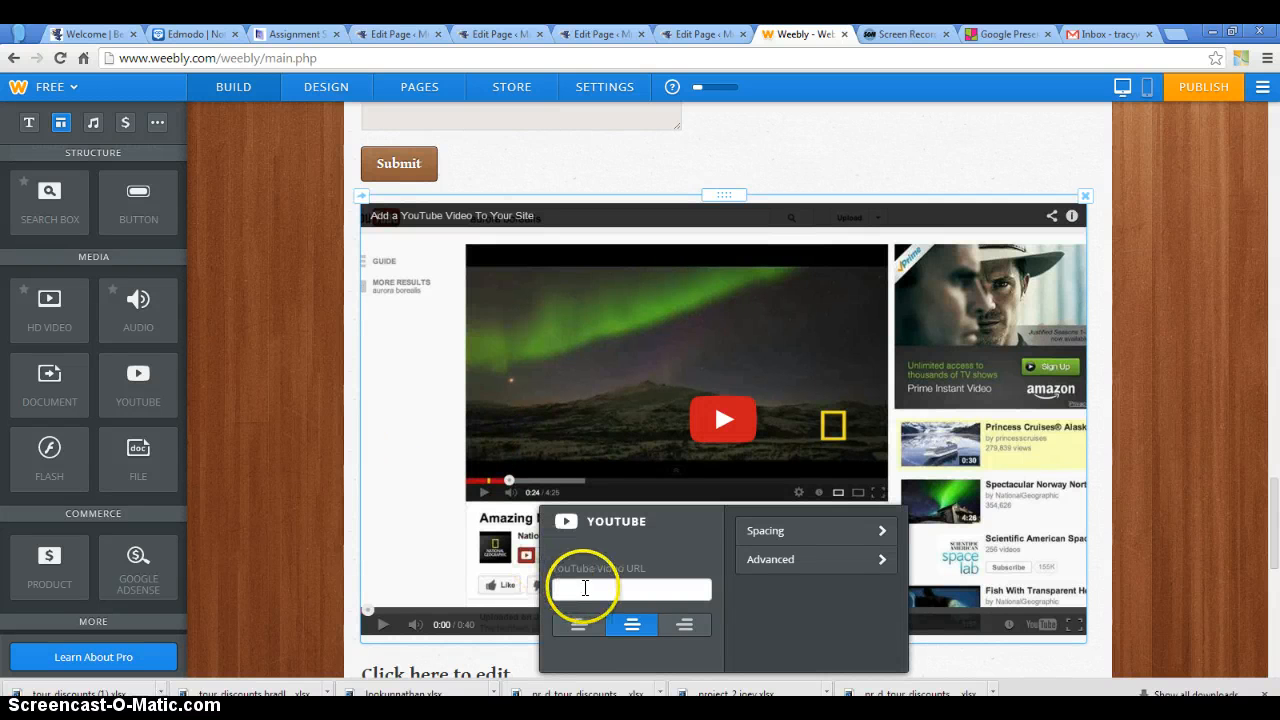
pyautogui.click(585, 588)
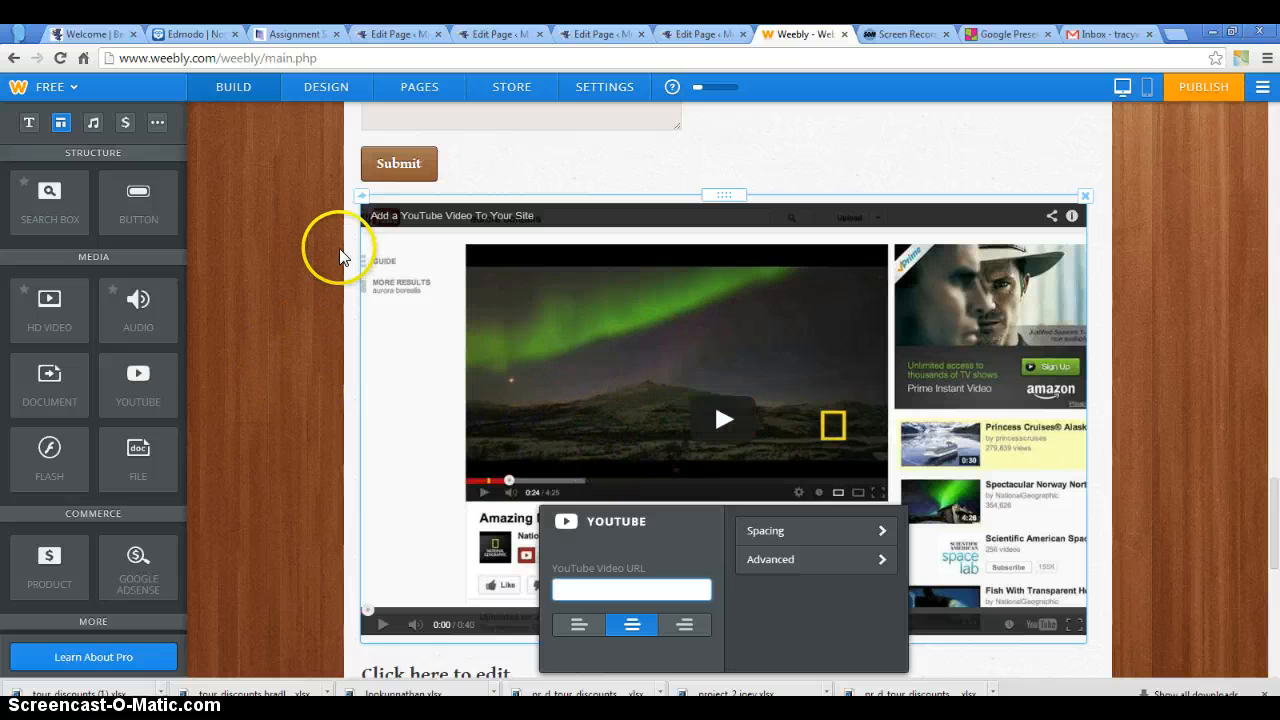
pyautogui.click(240, 287)
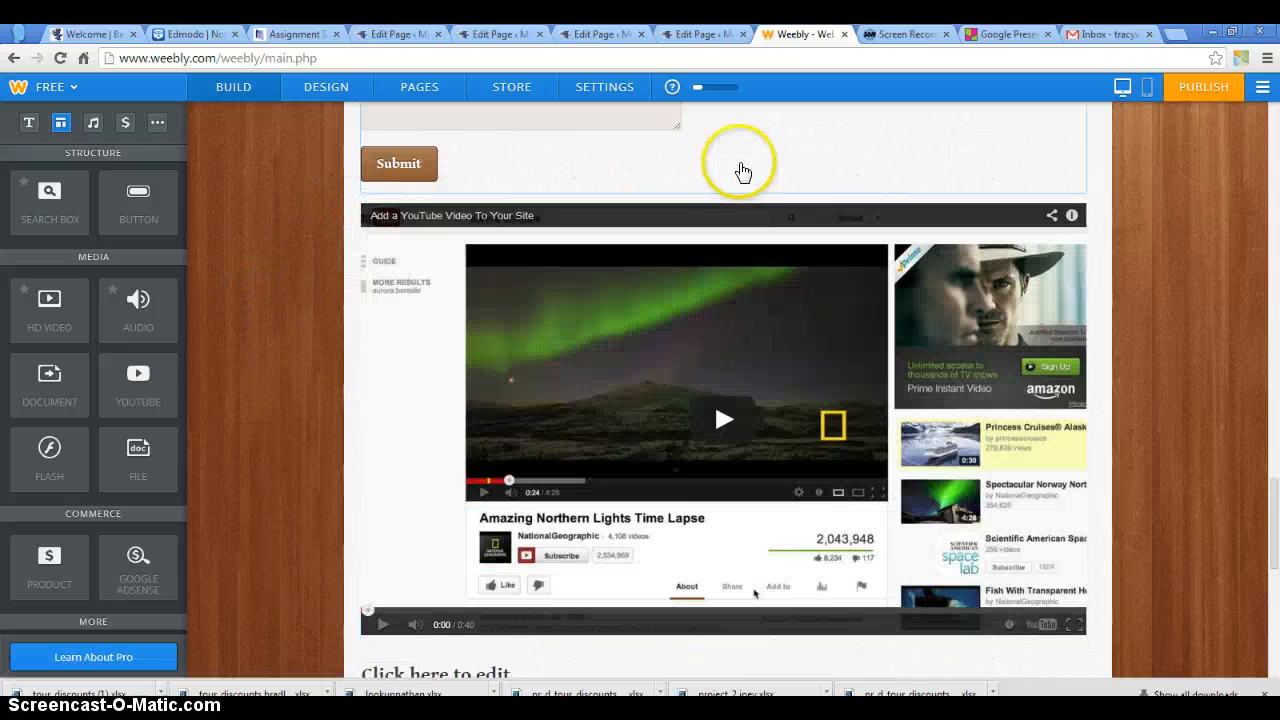
pyautogui.moveTo(1274, 522); pyautogui.dragTo(1248, 240)
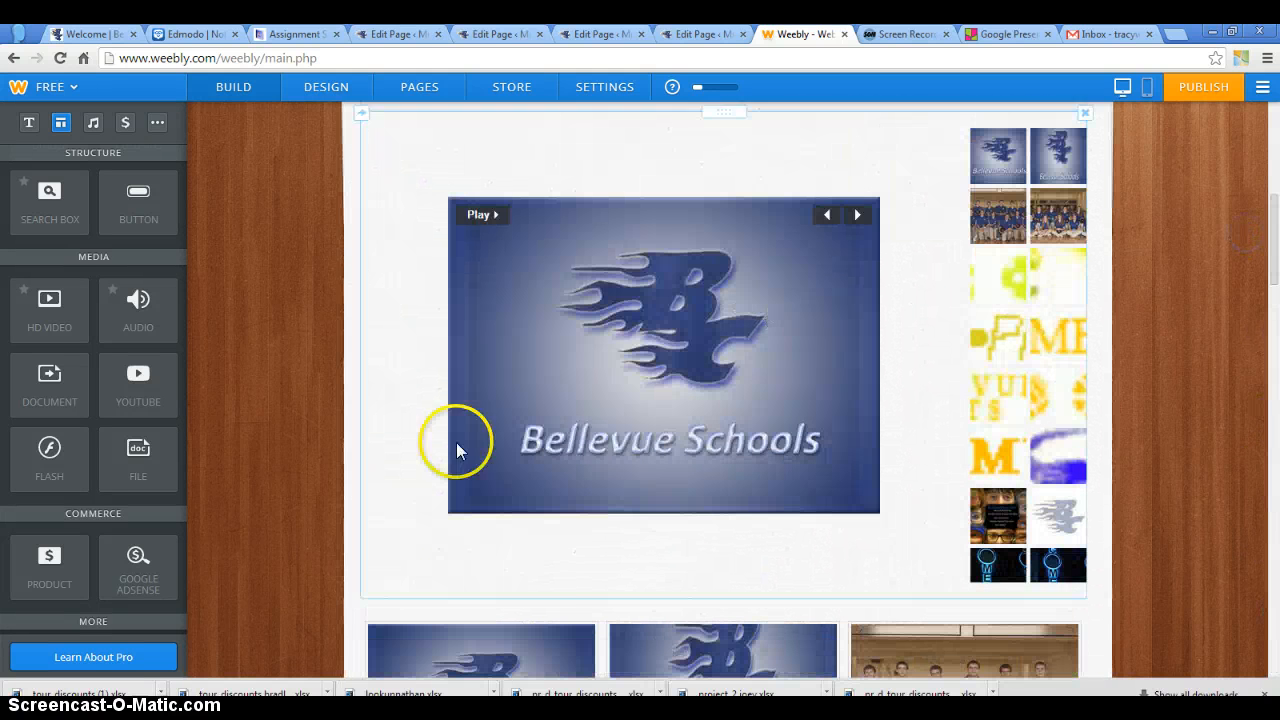
pyautogui.moveTo(180, 435); pyautogui.dragTo(180, 295)
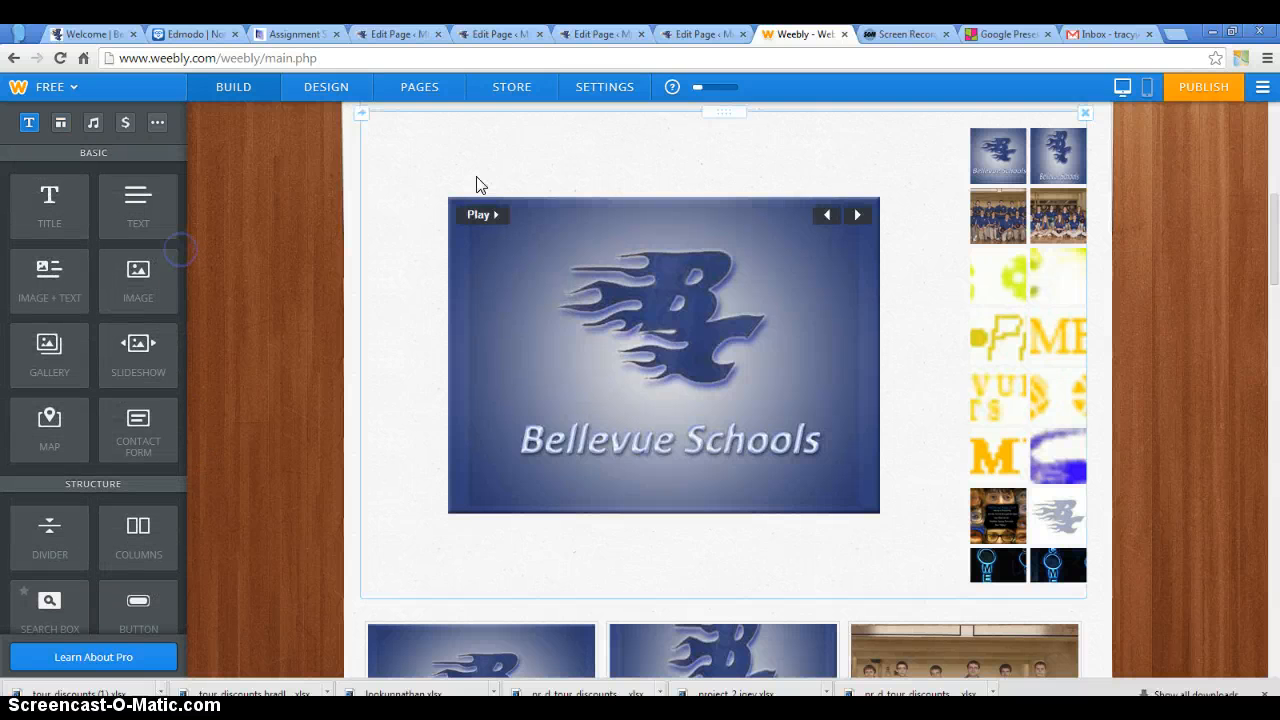